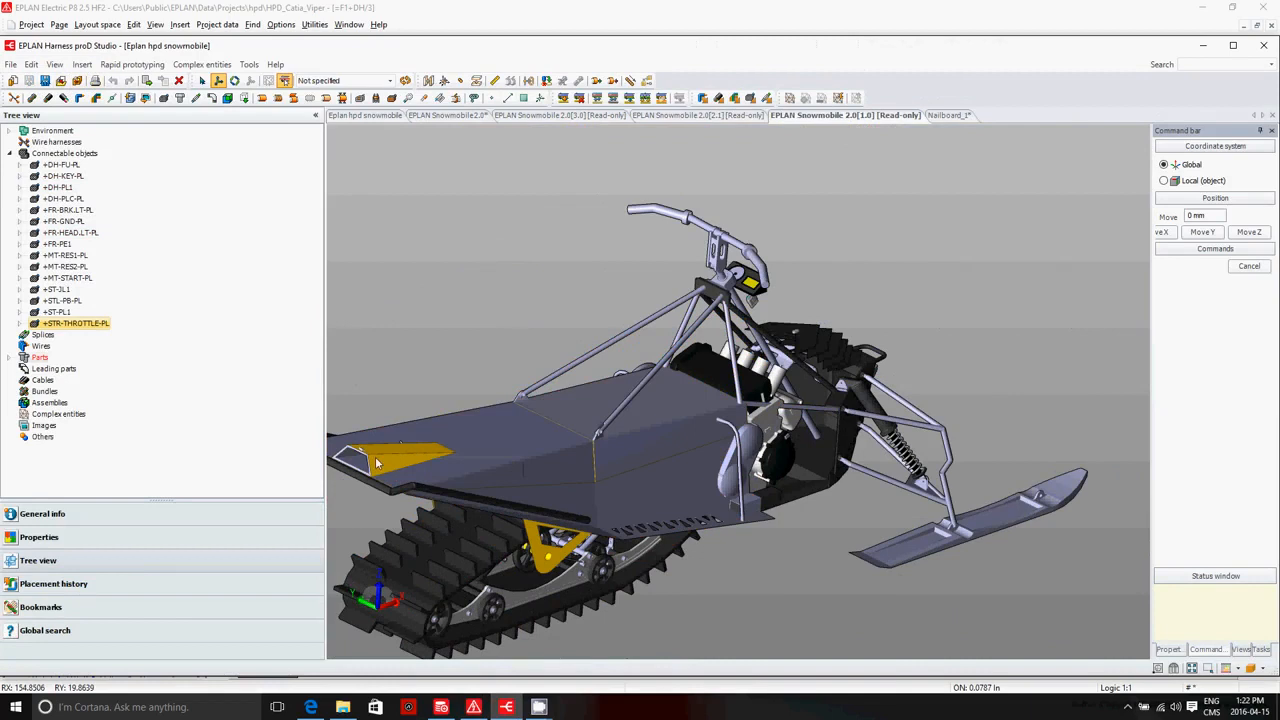
- Try to move the +STL-PB-PL connector away from the handlebar collar along the global Y and X axes
scroll(348, 463, "up", 5)
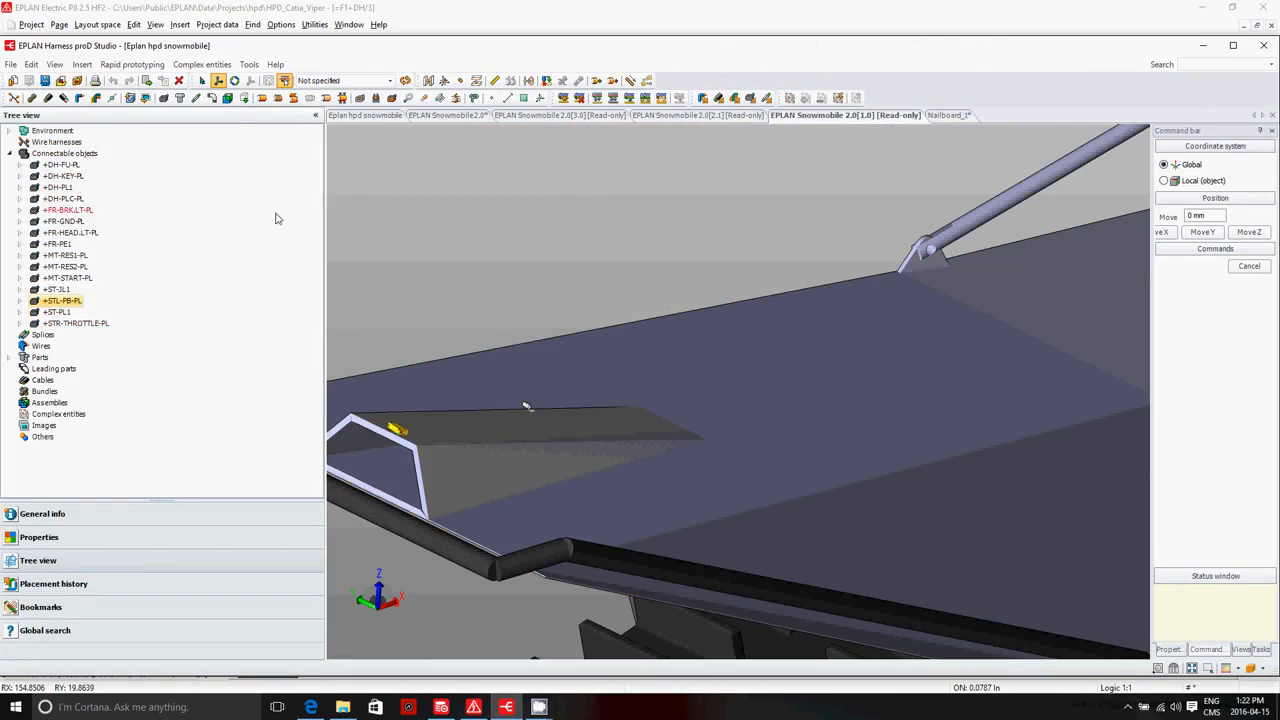
left_click(218, 84)
scroll(391, 423, "down", 5)
scroll(645, 263, "up", 8)
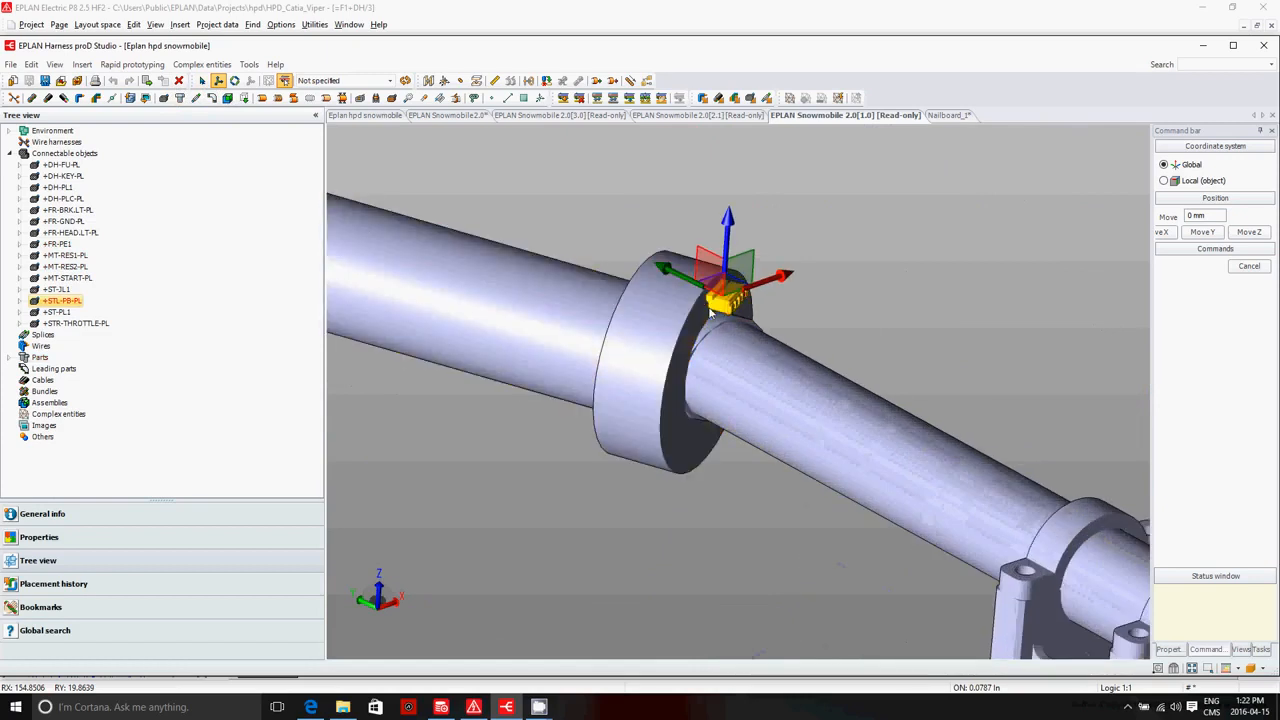
scroll(752, 424, "down", 6)
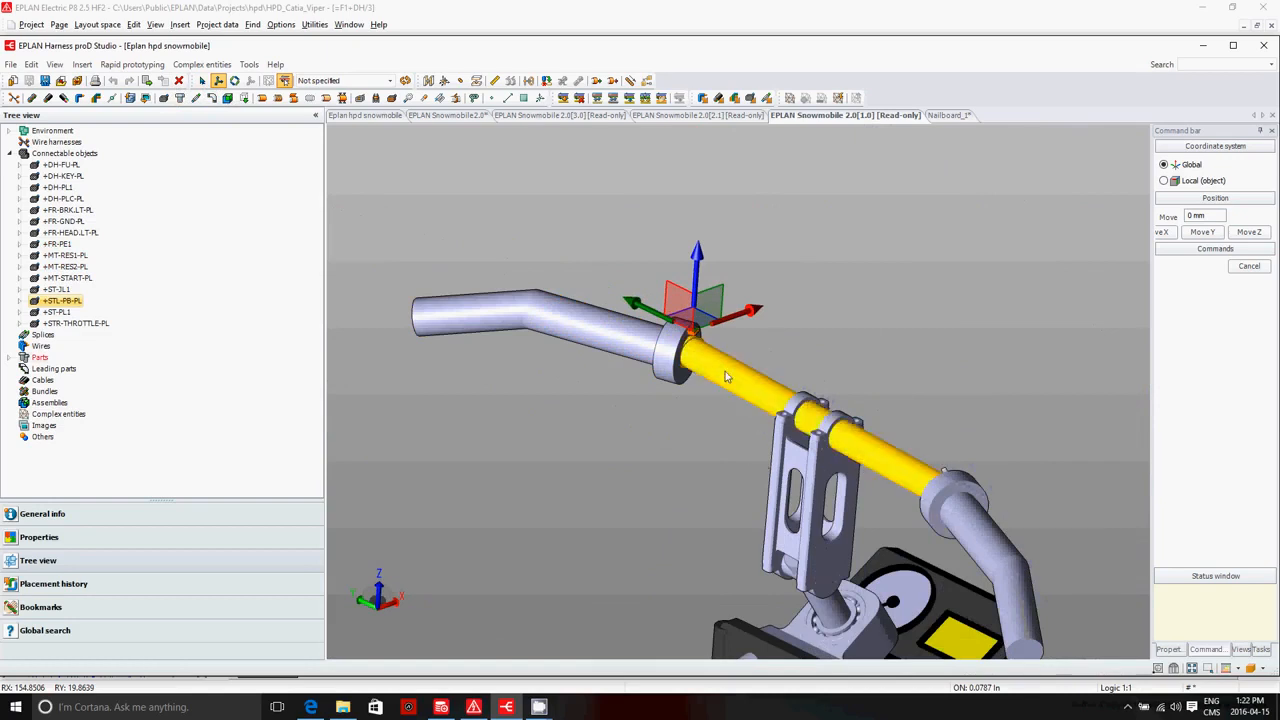
scroll(707, 355, "up", 3)
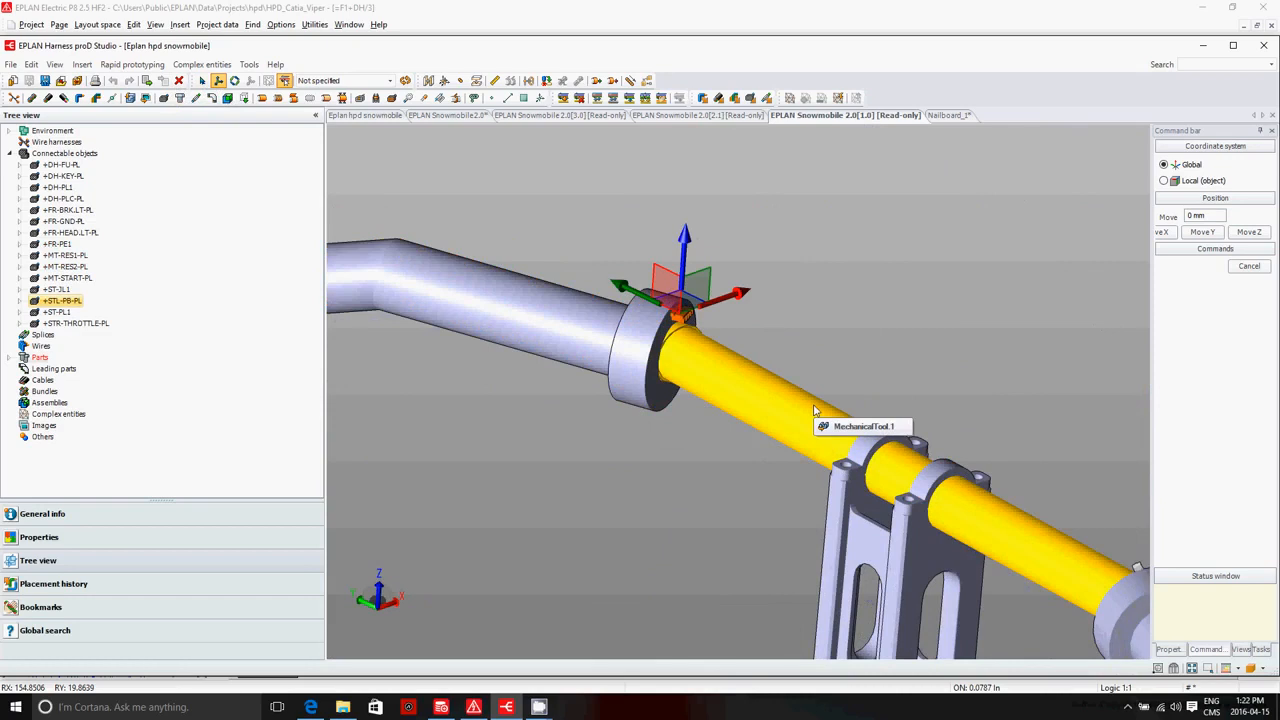
left_click_drag(622, 288, 665, 307)
left_click_drag(748, 320, 766, 338)
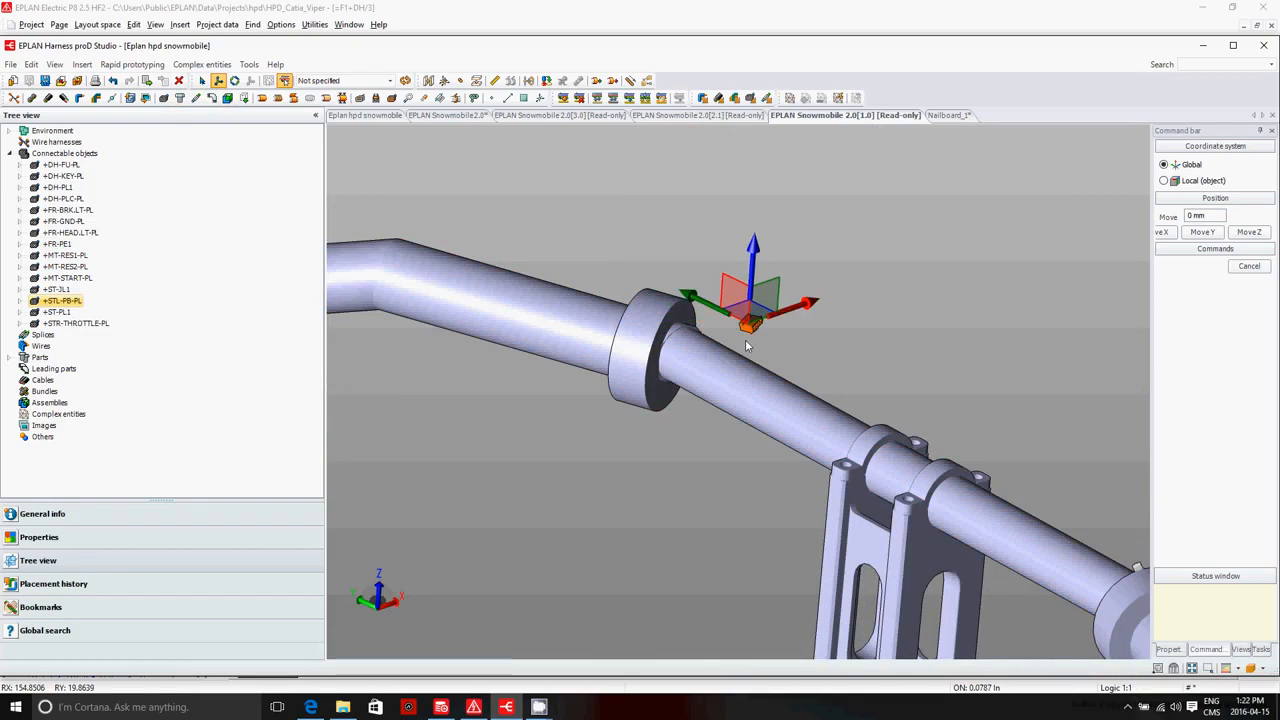
- Undo both moves of the +STL-PB-PL connector
mouse_move(795, 346)
middle_mouse_down()
mouse_move(828, 356)
mouse_move(823, 340)
mouse_move(812, 348)
middle_mouse_up()
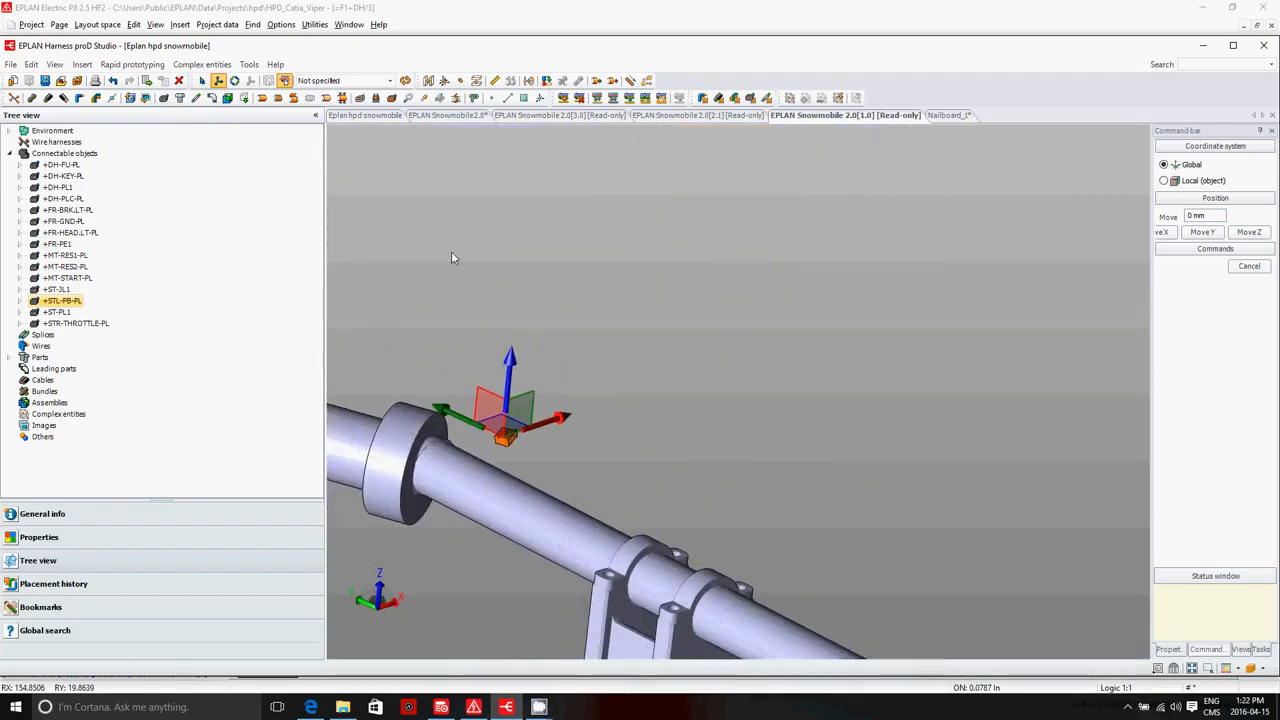
left_click(113, 81)
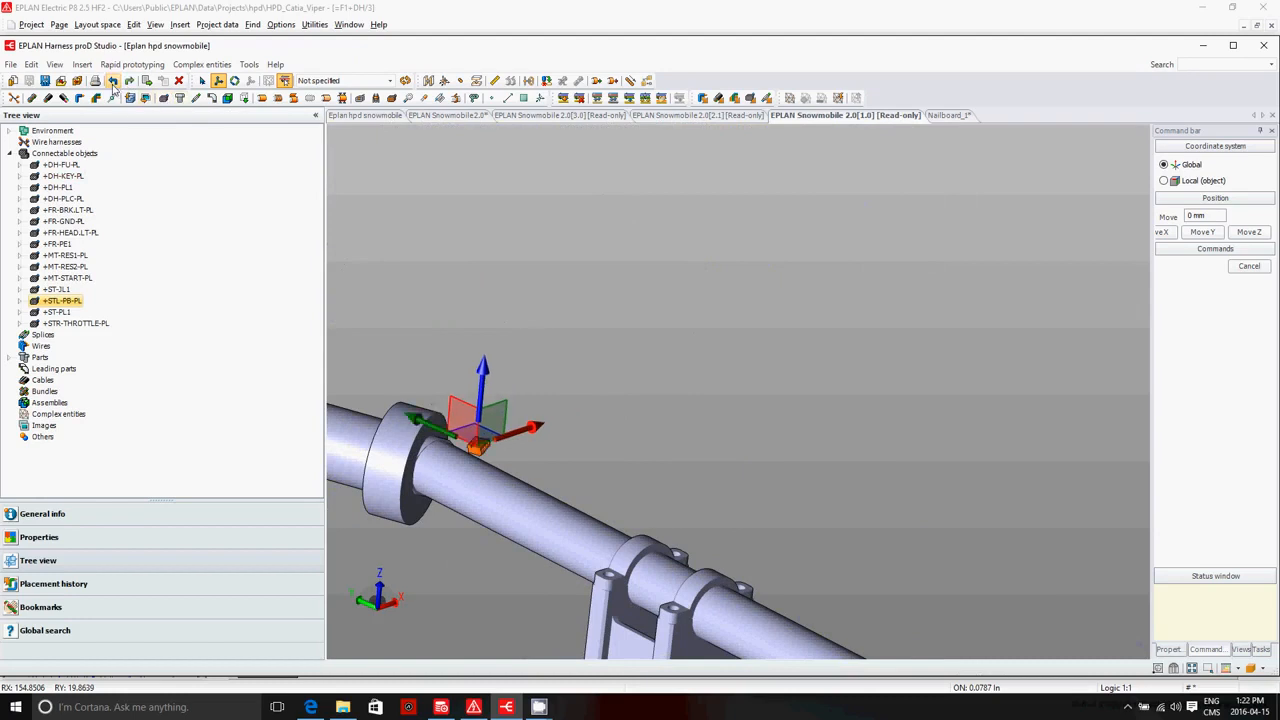
left_click(113, 81)
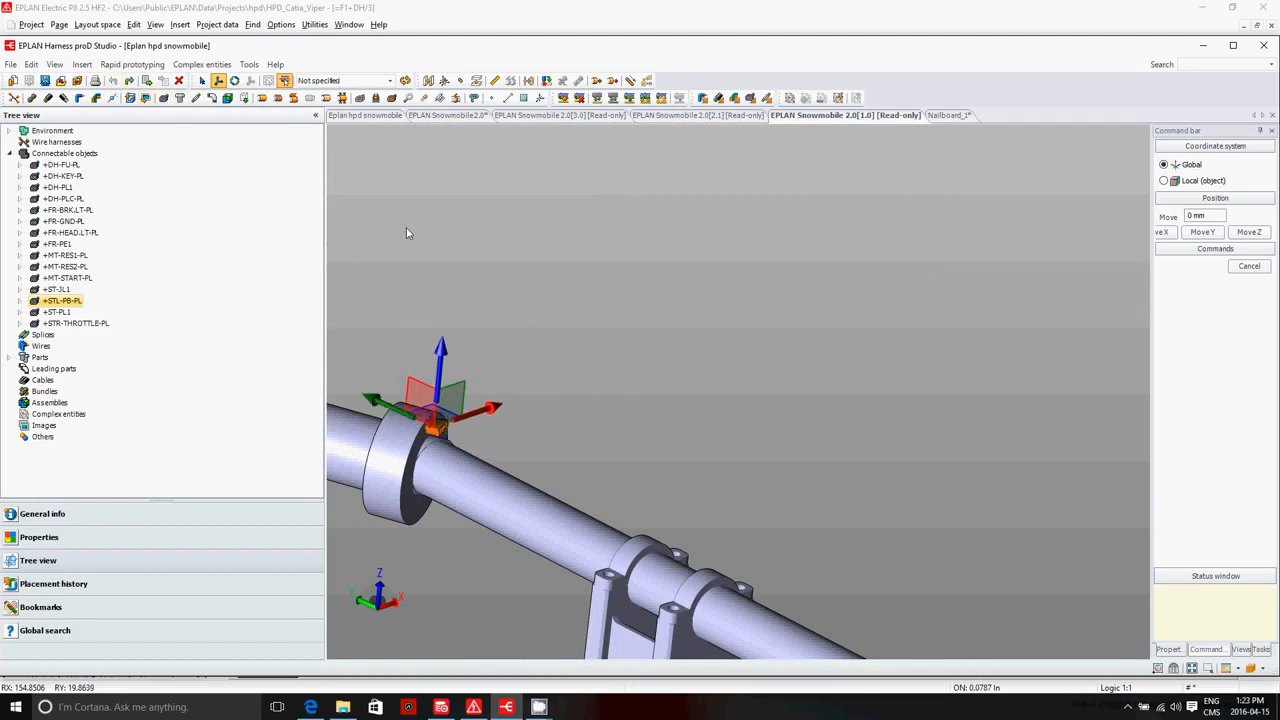
- Open the EPLAN Snowmobile 2.0[2.1] workspace and examine the bundle routing along the handlebar and steering column
left_click(740, 116)
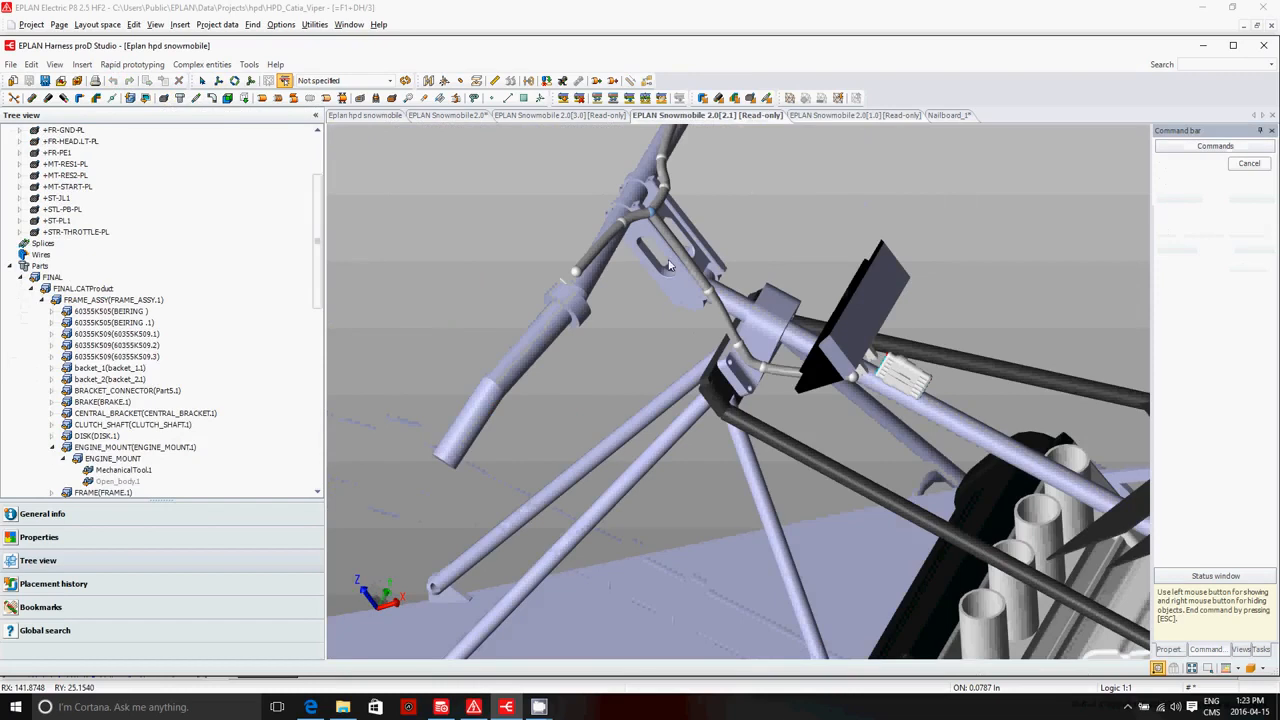
middle_click_drag(632, 312, 663, 183)
scroll(664, 183, "down", 2)
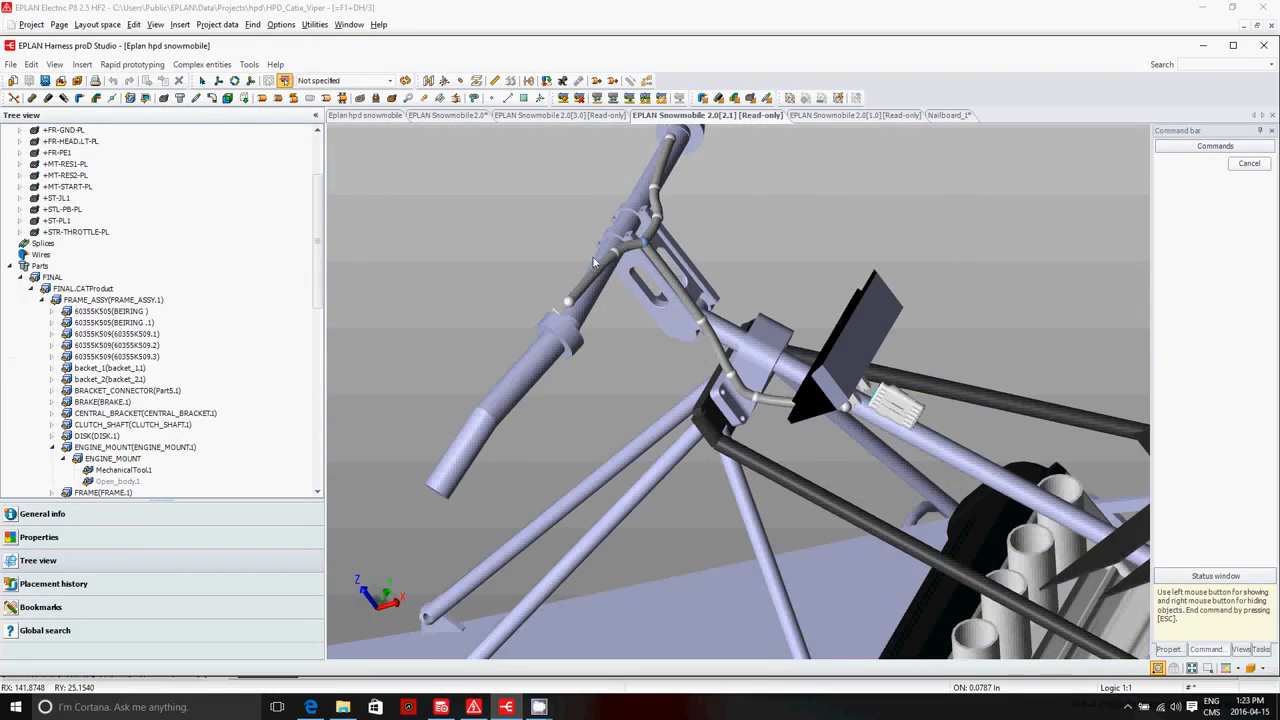
- Open the EPLAN Snowmobile 2.0[3.0] workspace and inspect the path of the red wire 3 from the rear connector
left_click(593, 116)
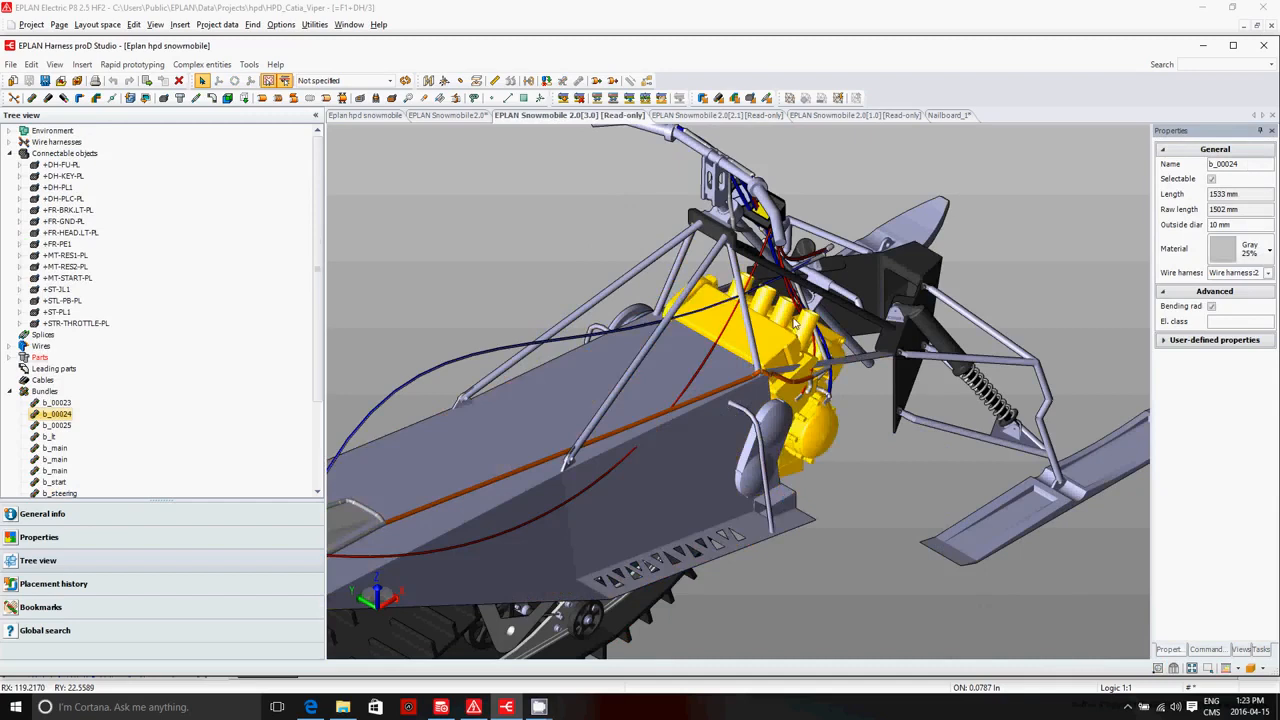
scroll(800, 330, "down", 3)
scroll(407, 501, "up", 8)
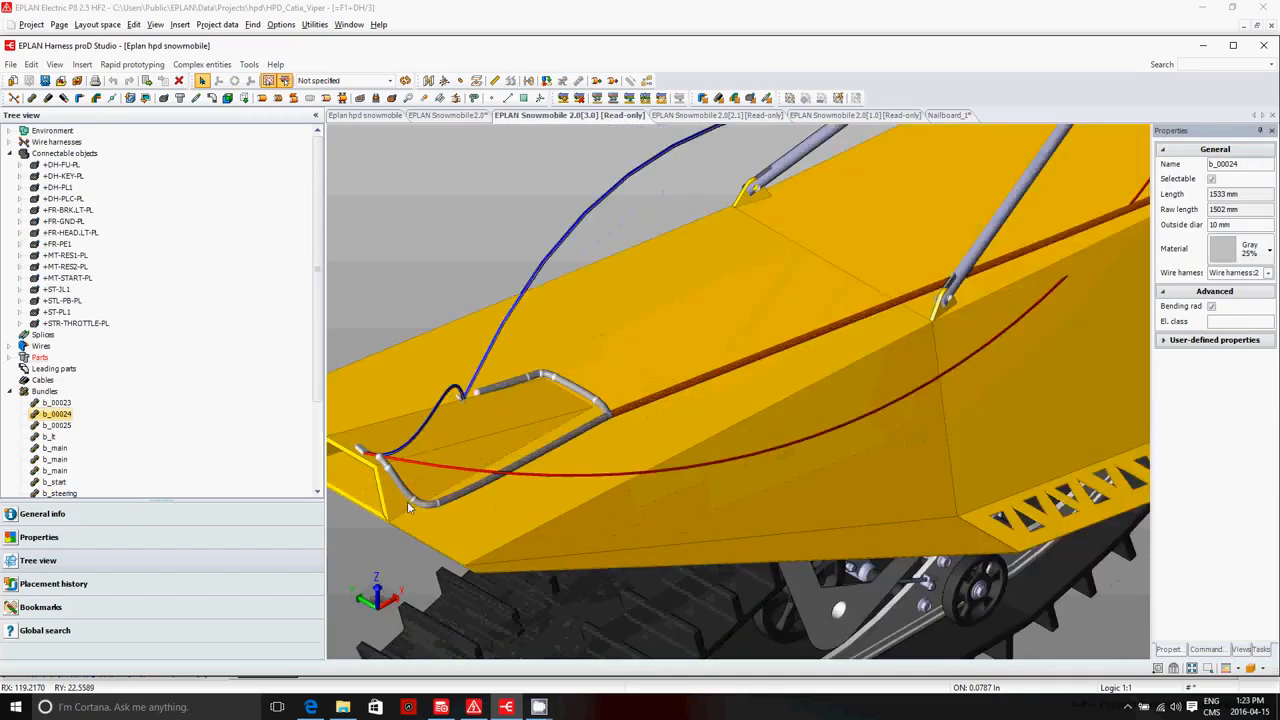
left_click(433, 466)
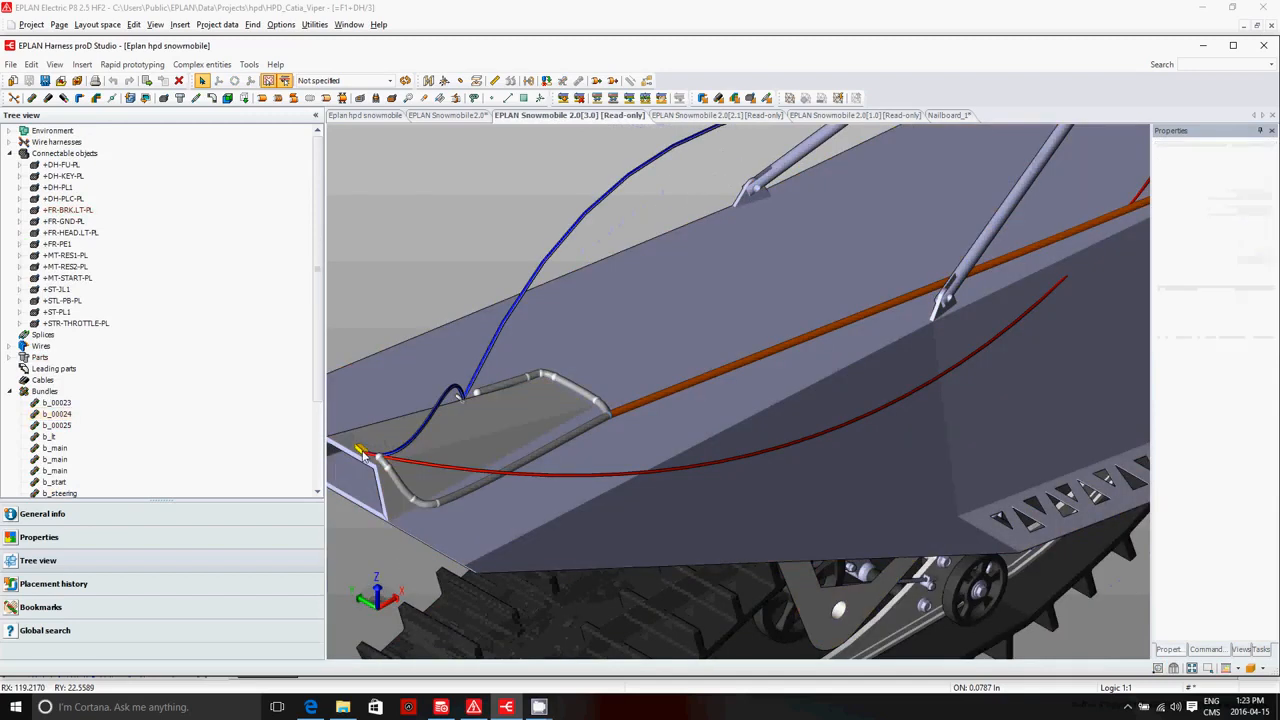
left_click(434, 463)
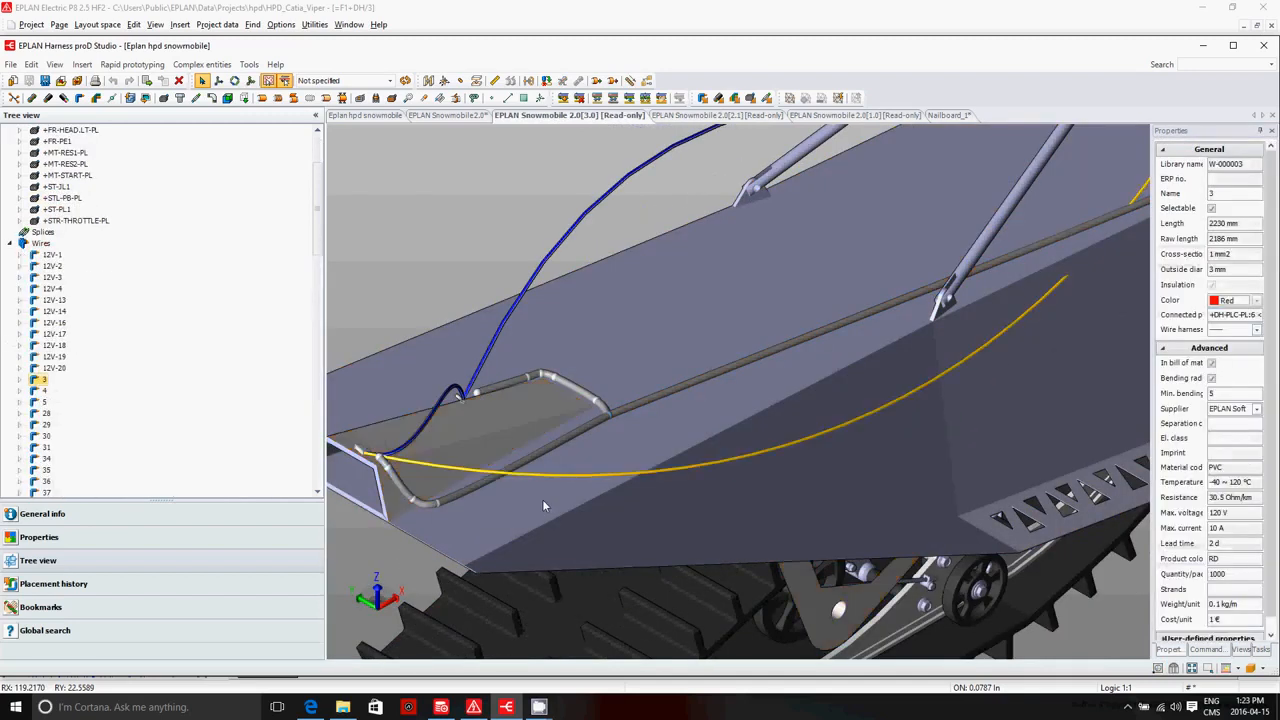
scroll(930, 437, "down", 2)
scroll(930, 437, "down", 2)
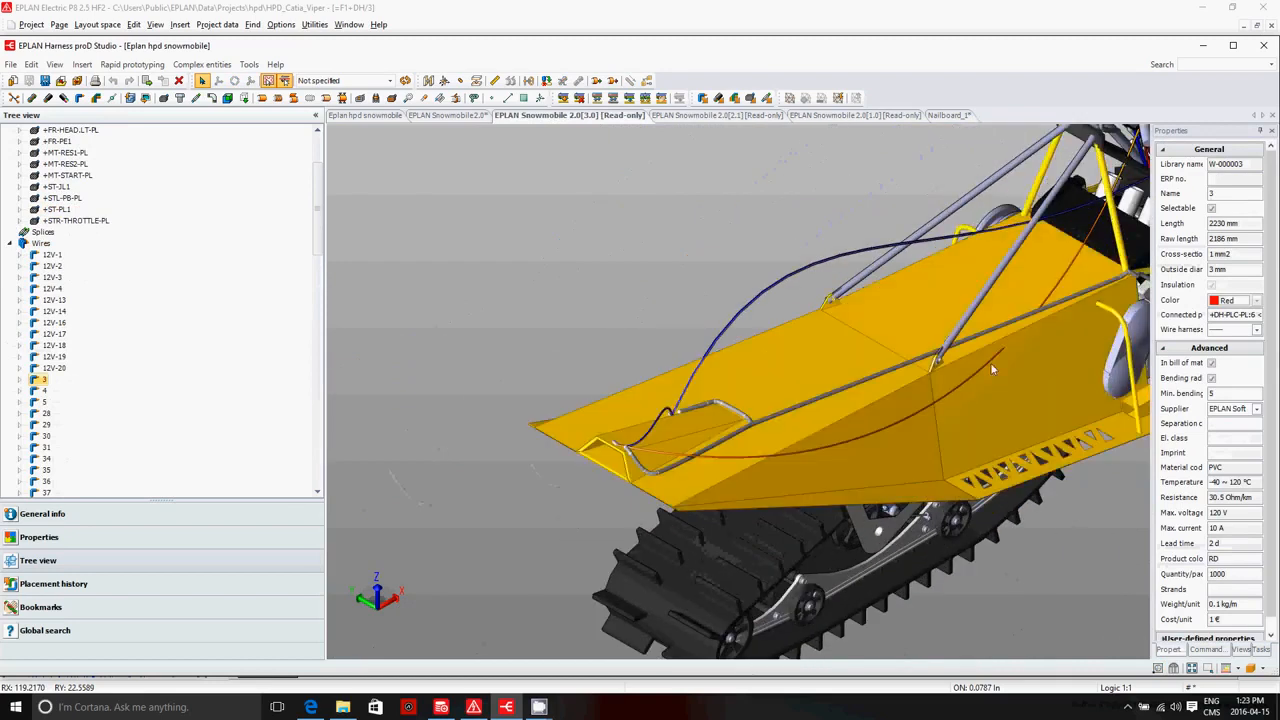
scroll(990, 362, "down", 3)
scroll(1072, 215, "up", 3)
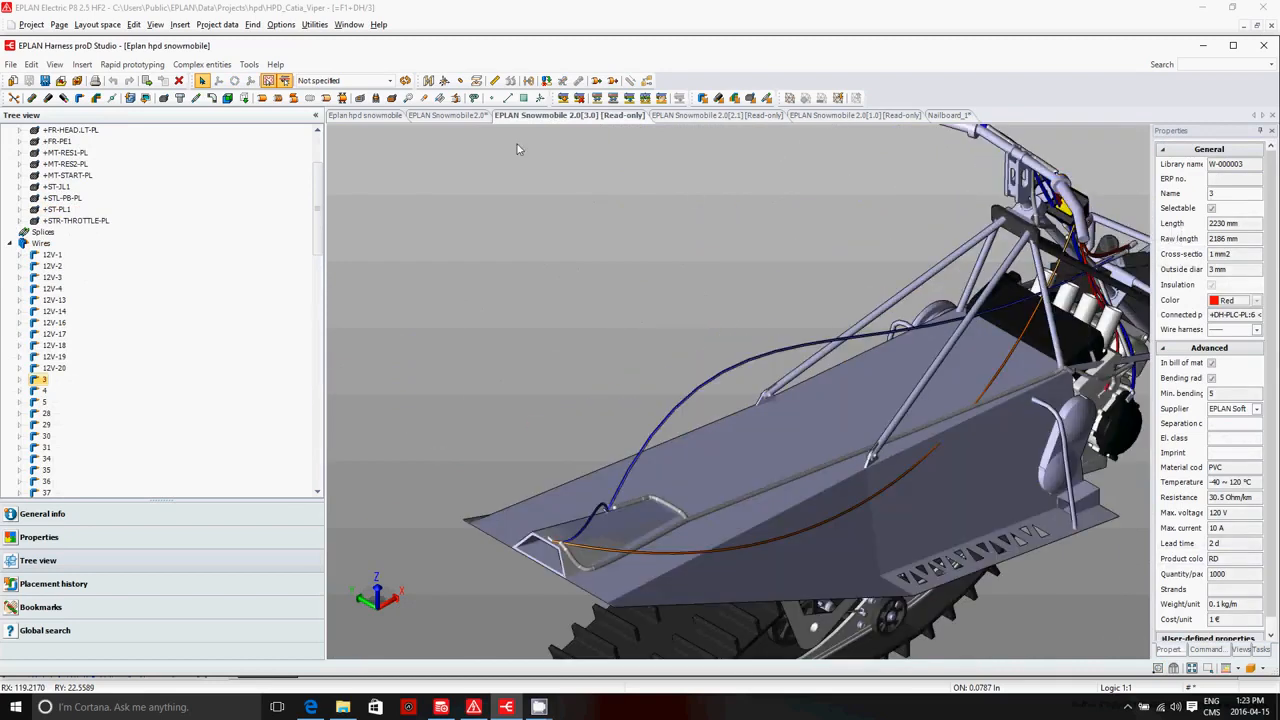
- Open the EPLAN Snowmobile 2.0 workspace and inspect the properties of the b_str and b_steering bundles
left_click(444, 117)
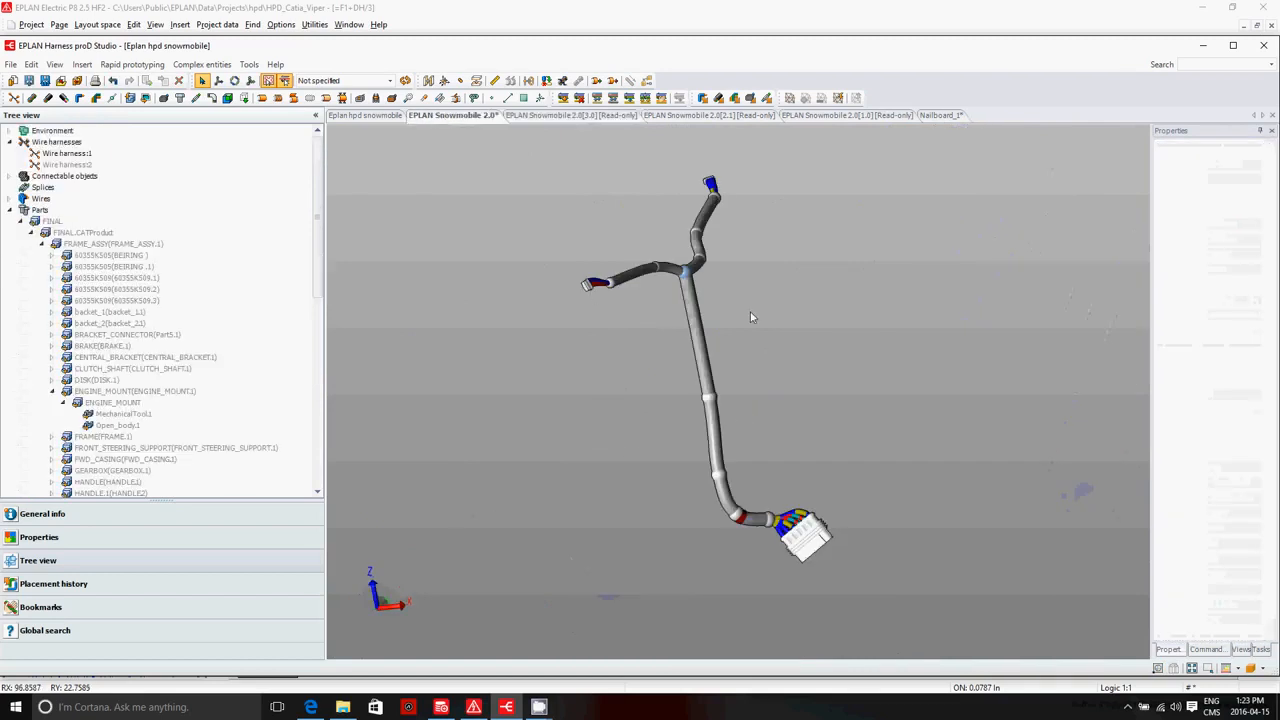
left_click(636, 281)
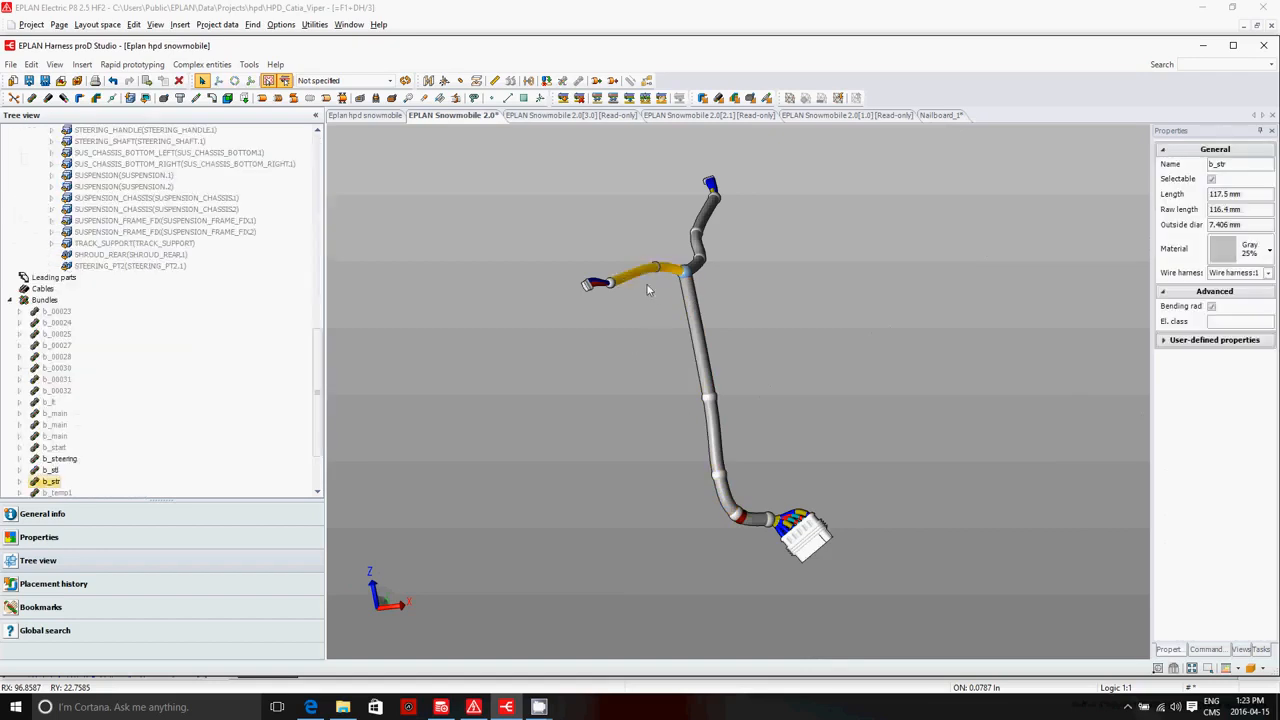
left_click(697, 340)
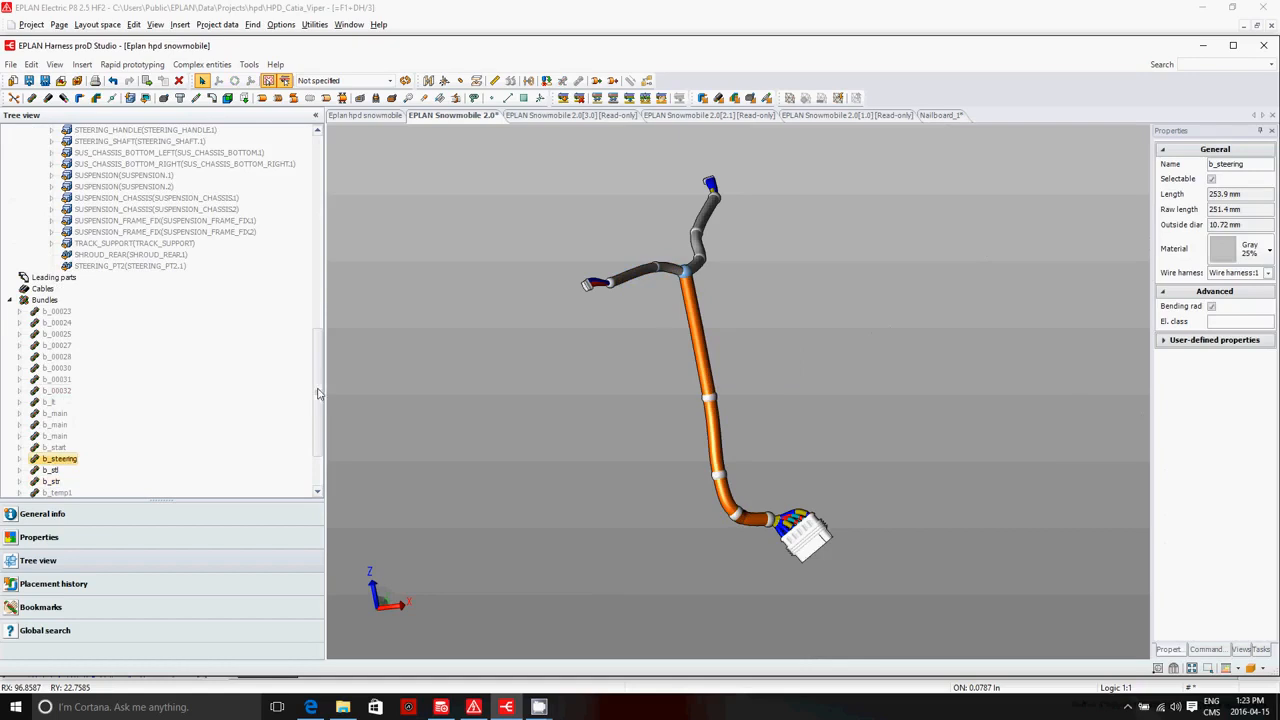
- Show the hidden Wire harness:2 alongside the steering harness
left_click_drag(319, 392, 338, 163)
right_click(55, 165)
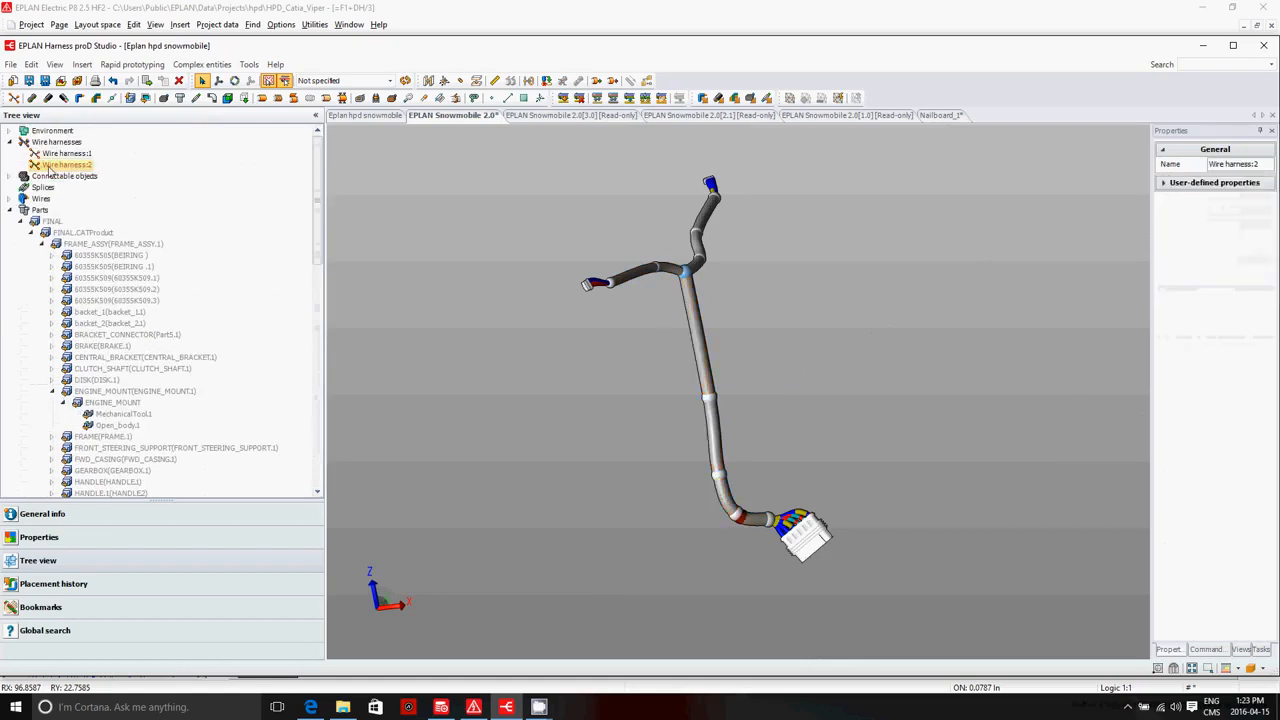
left_click(80, 209)
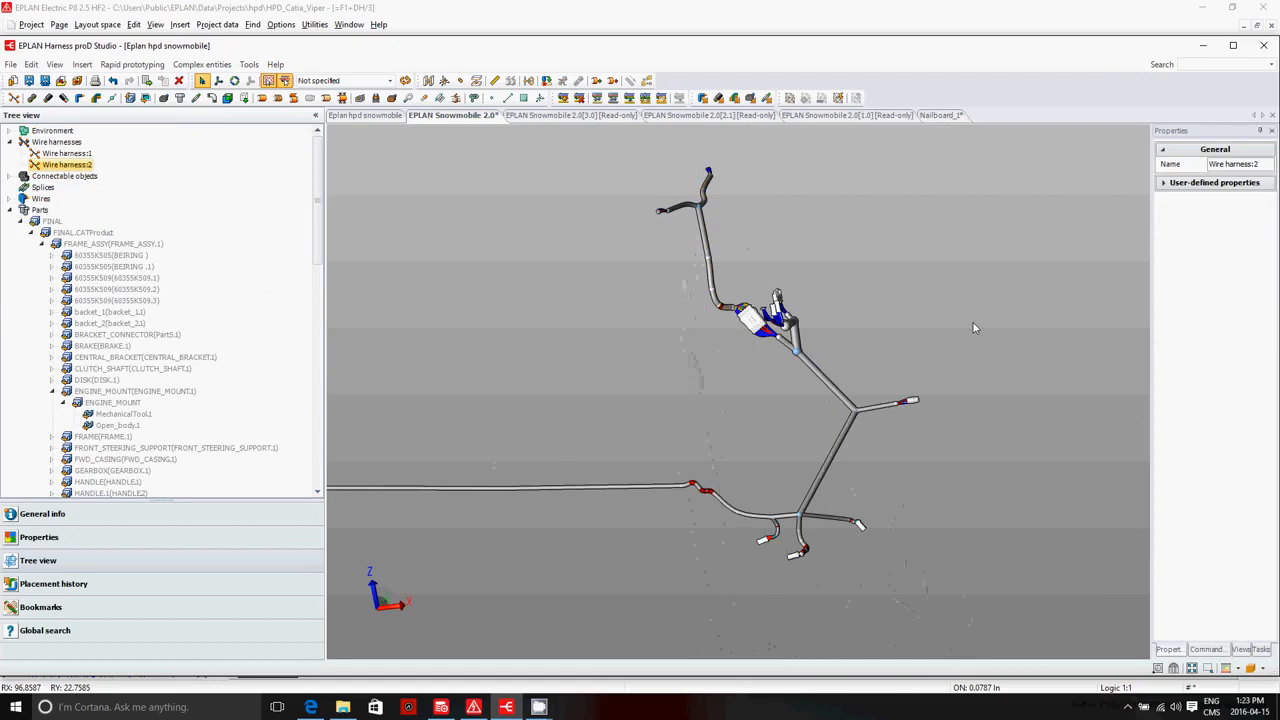
scroll(972, 327, "down", 3)
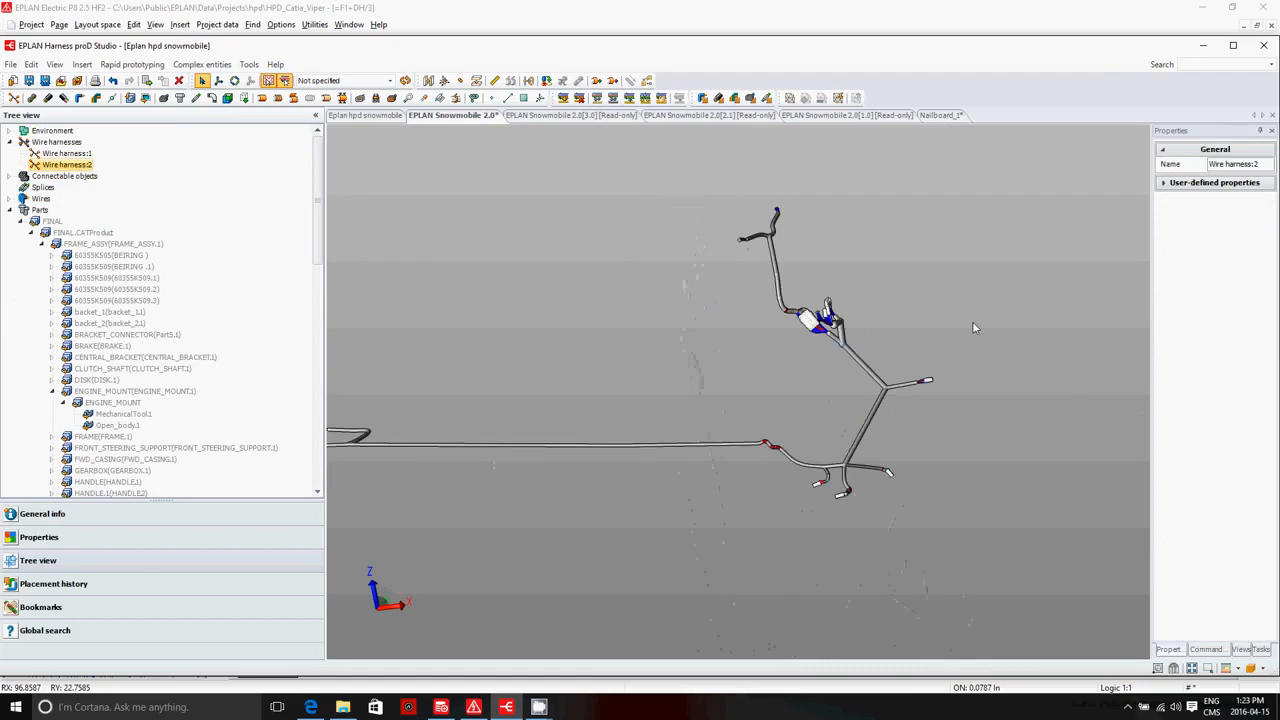
- Show the hidden FRAME_ASSY assembly around the wire harnesses
left_click(89, 244)
right_click(91, 245)
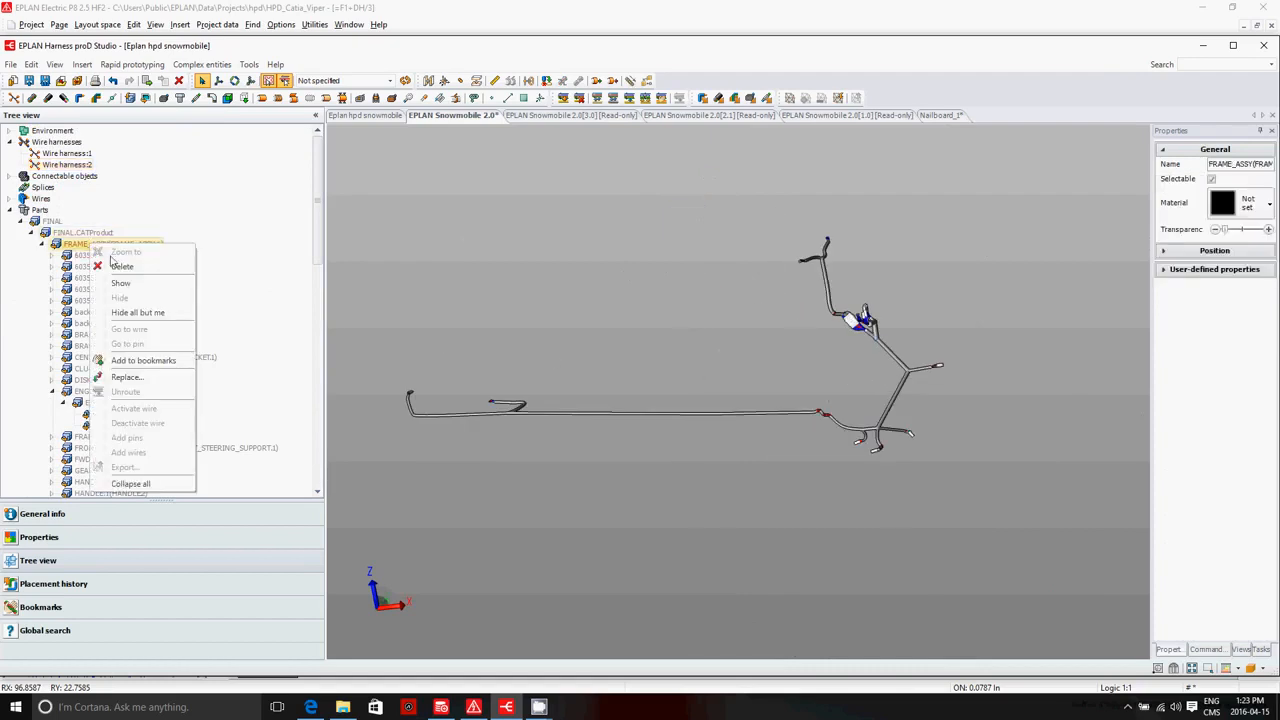
left_click(120, 283)
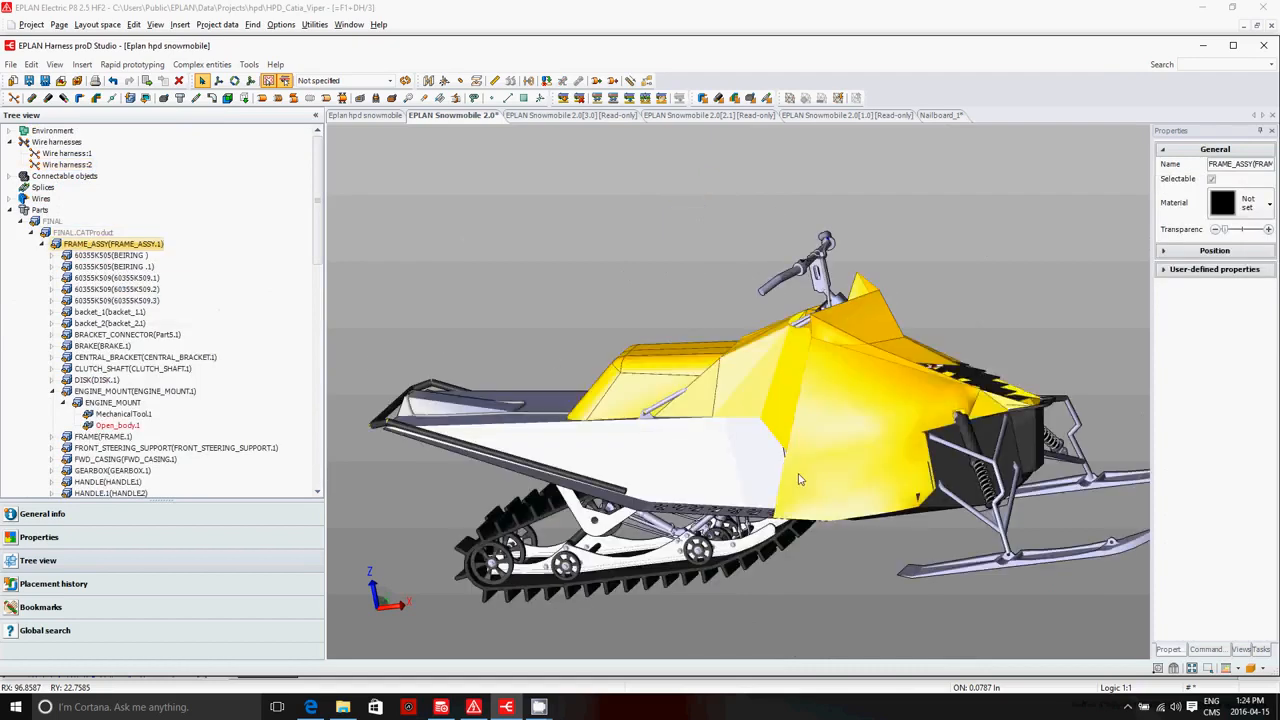
- Shift the bundle's lower bend point near the rear connector toward the tail and the next point forward along X
middle_click_drag(492, 420, 515, 432)
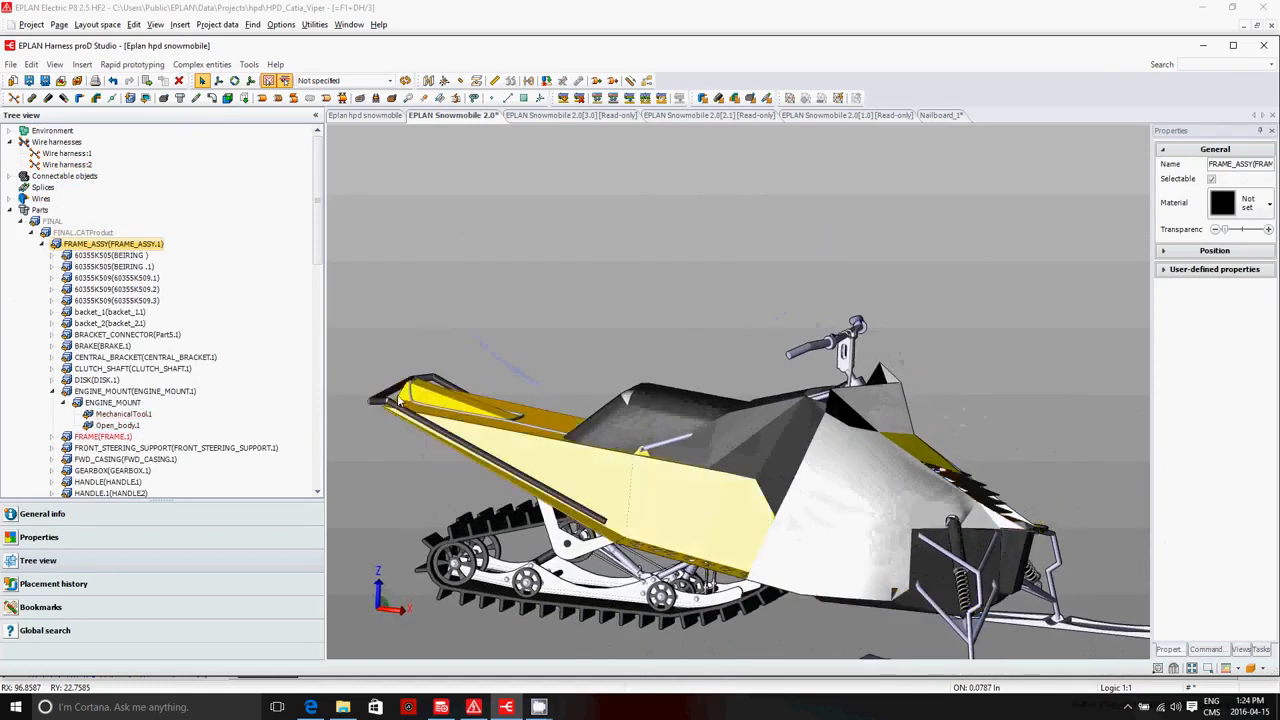
scroll(454, 390, "up", 6)
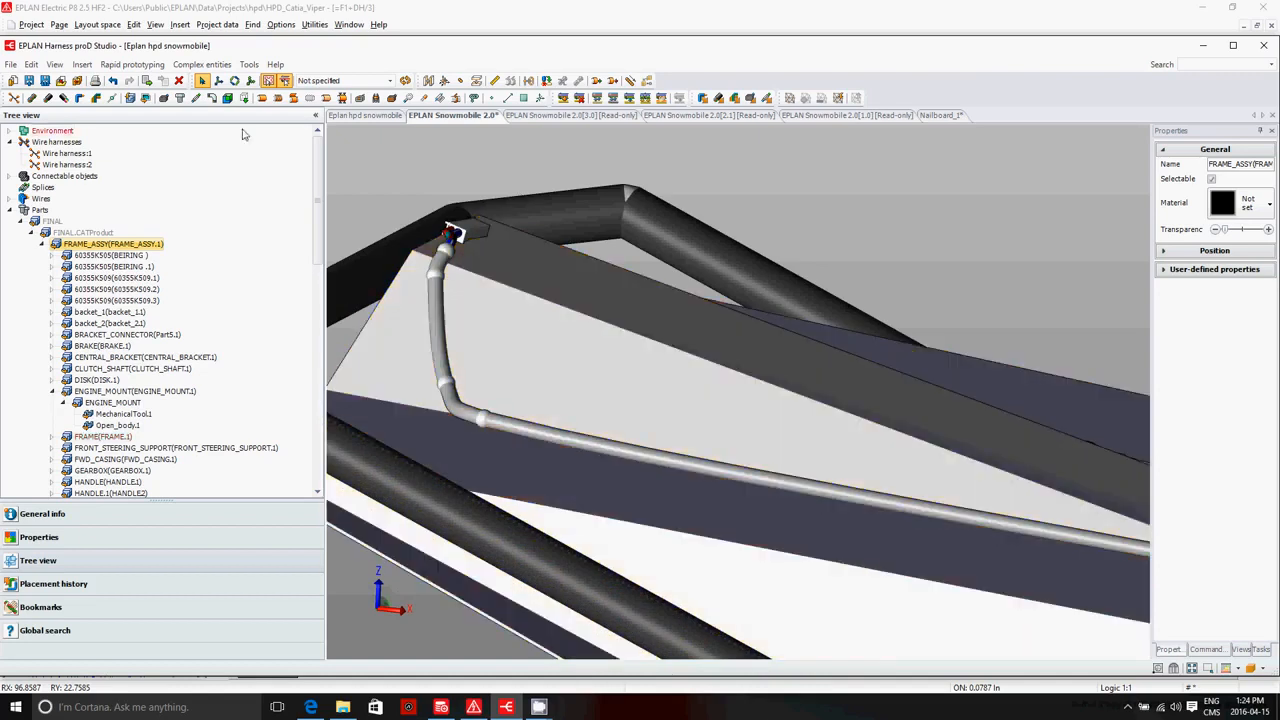
left_click(219, 80)
left_click(445, 386)
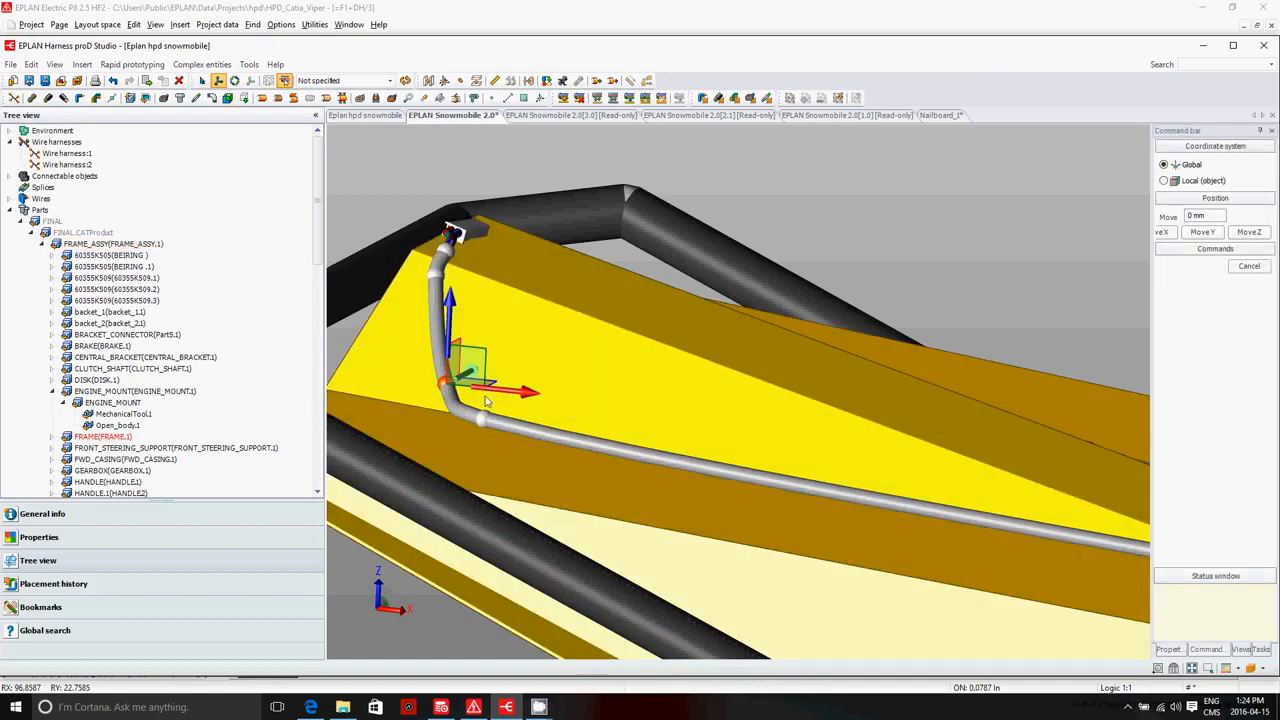
left_click_drag(492, 393, 463, 393)
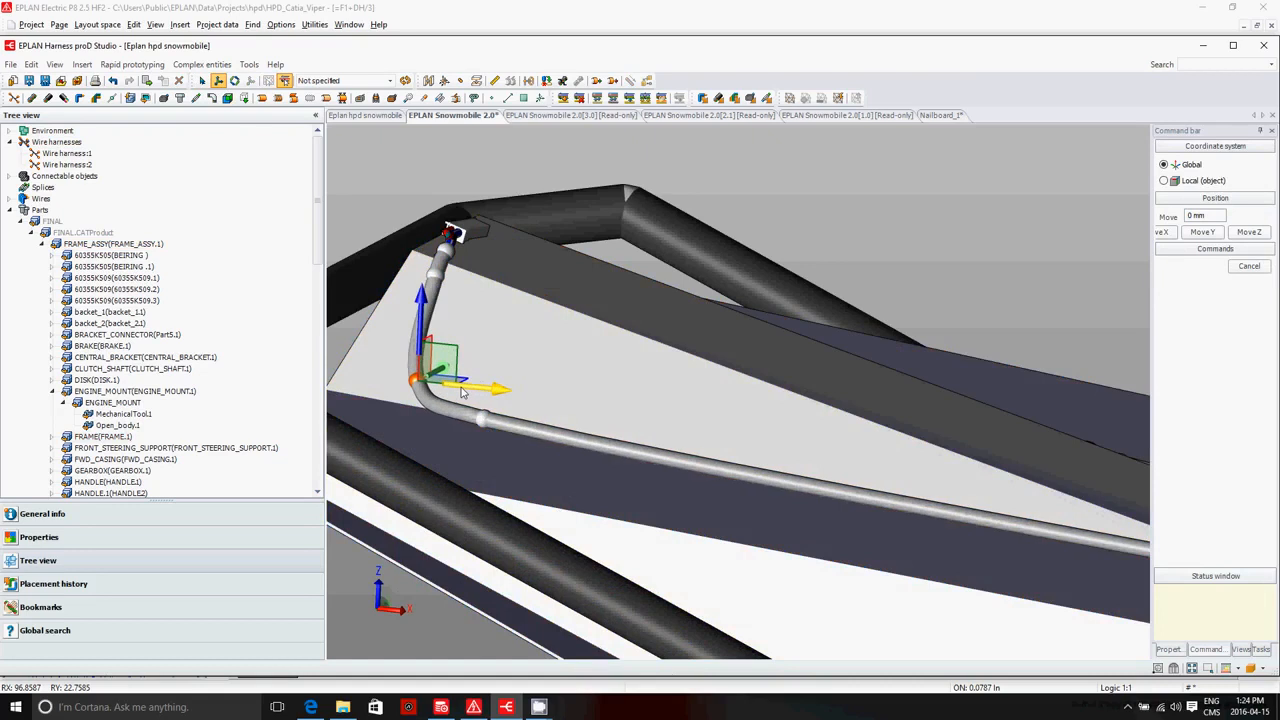
left_click(507, 409)
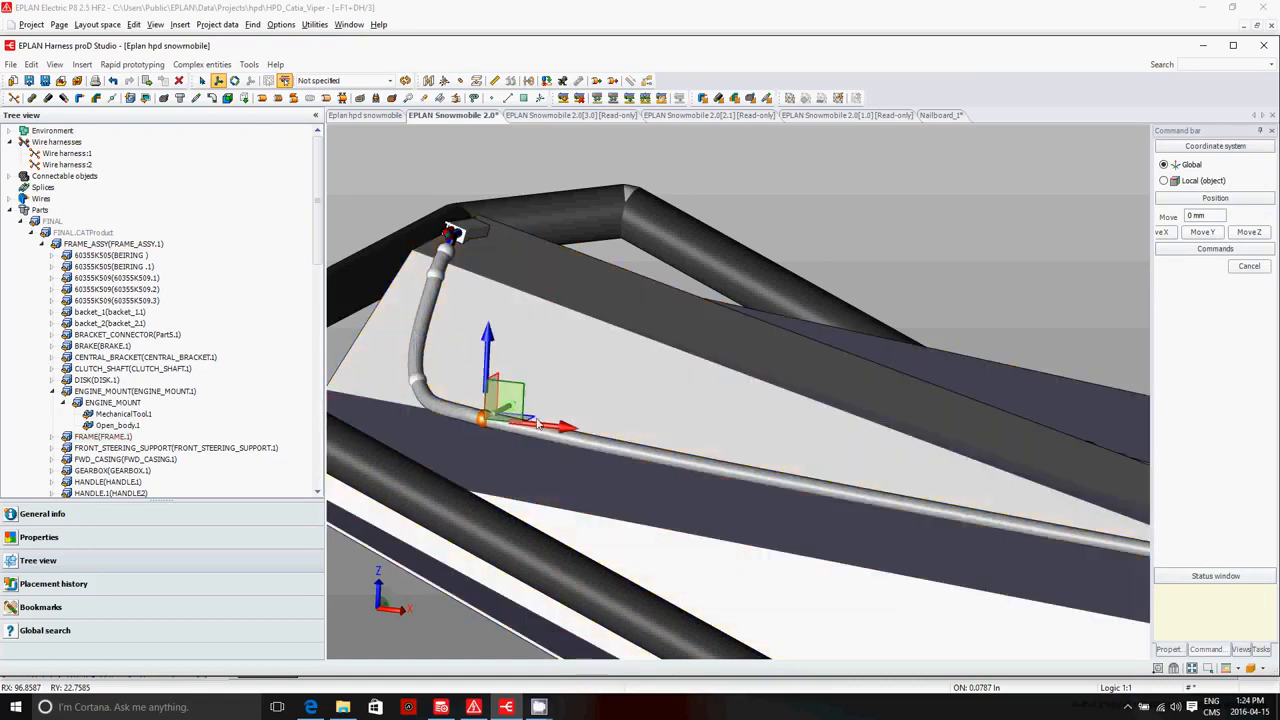
left_click_drag(547, 430, 587, 431)
- Hide the Open_body.1 cover of the engine mount
middle_click_drag(496, 438, 563, 412)
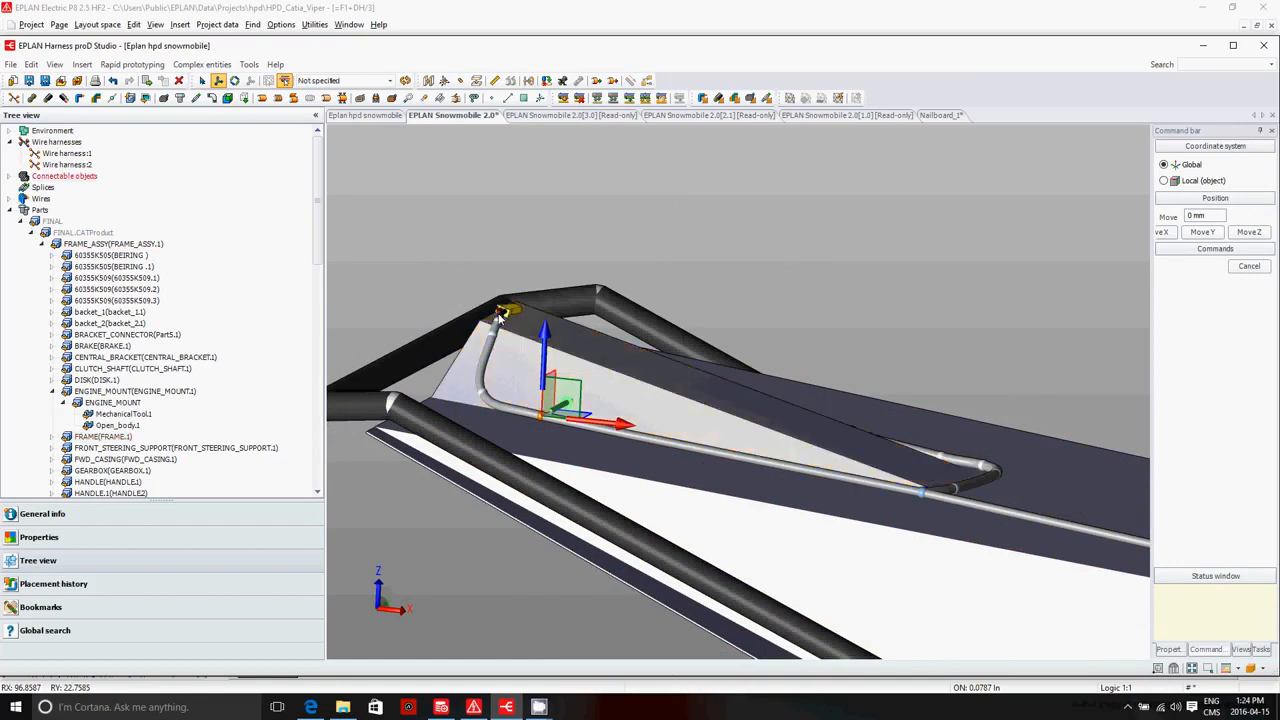
scroll(454, 283, "up", 3)
scroll(456, 284, "down", 6)
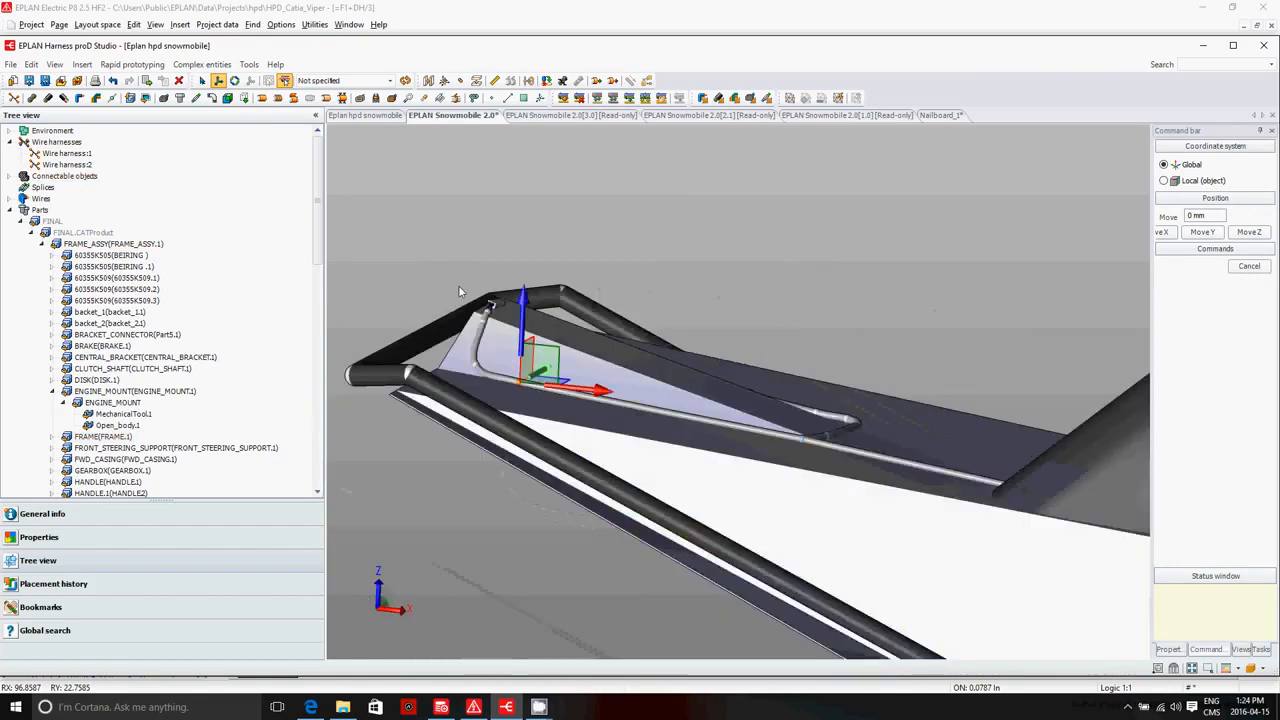
left_click(1059, 420)
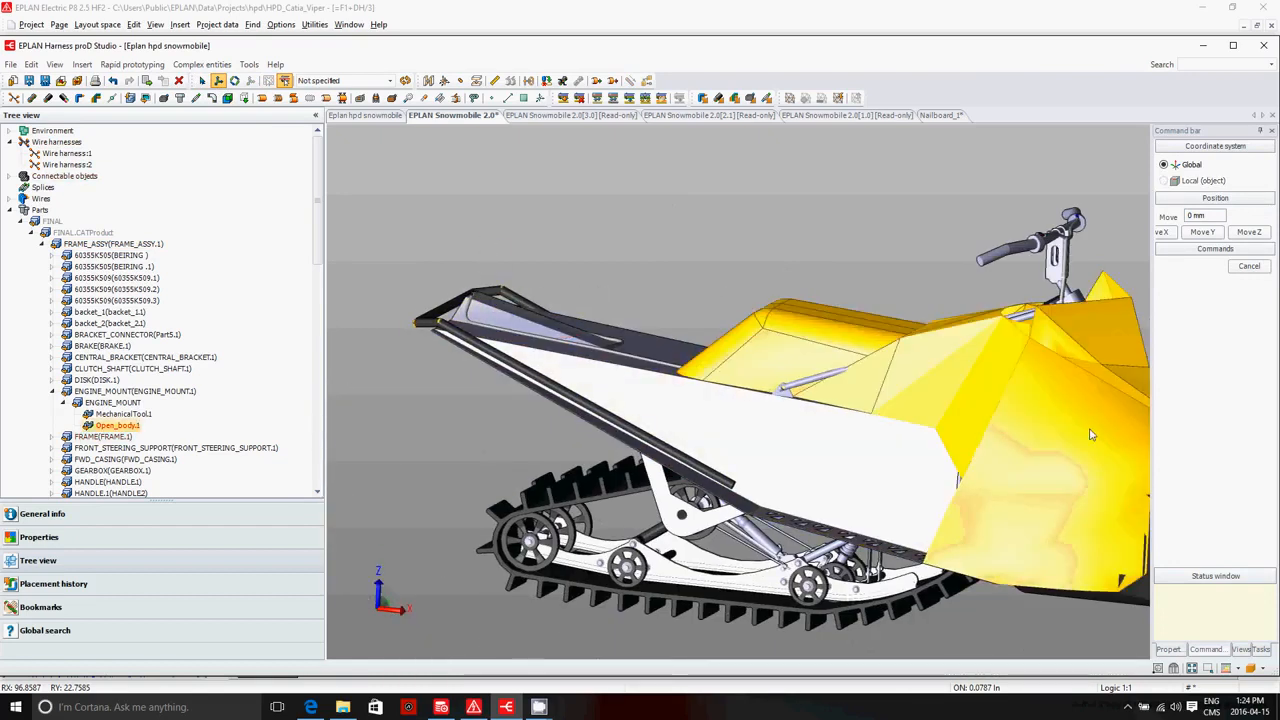
right_click(1059, 420)
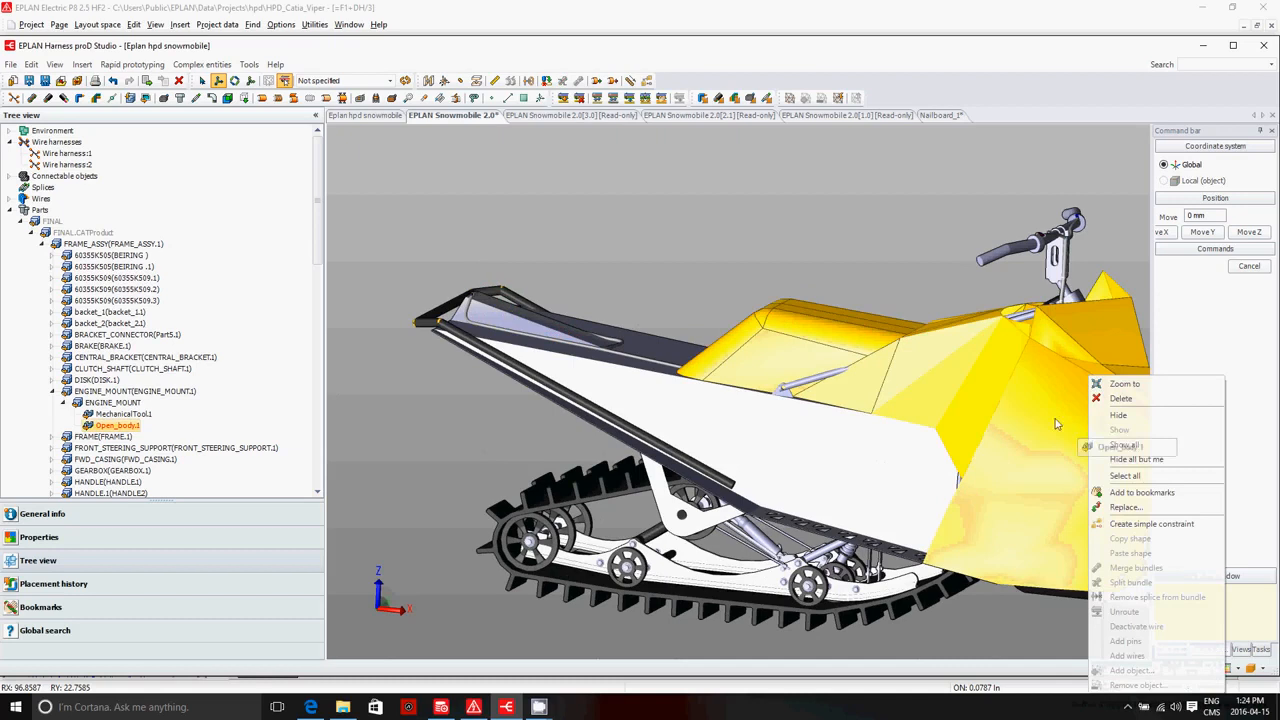
left_click(1120, 415)
- Lower the bundle's bend point beside the frame tube along Z and raise the adjacent point slightly
scroll(1000, 495, "up", 5)
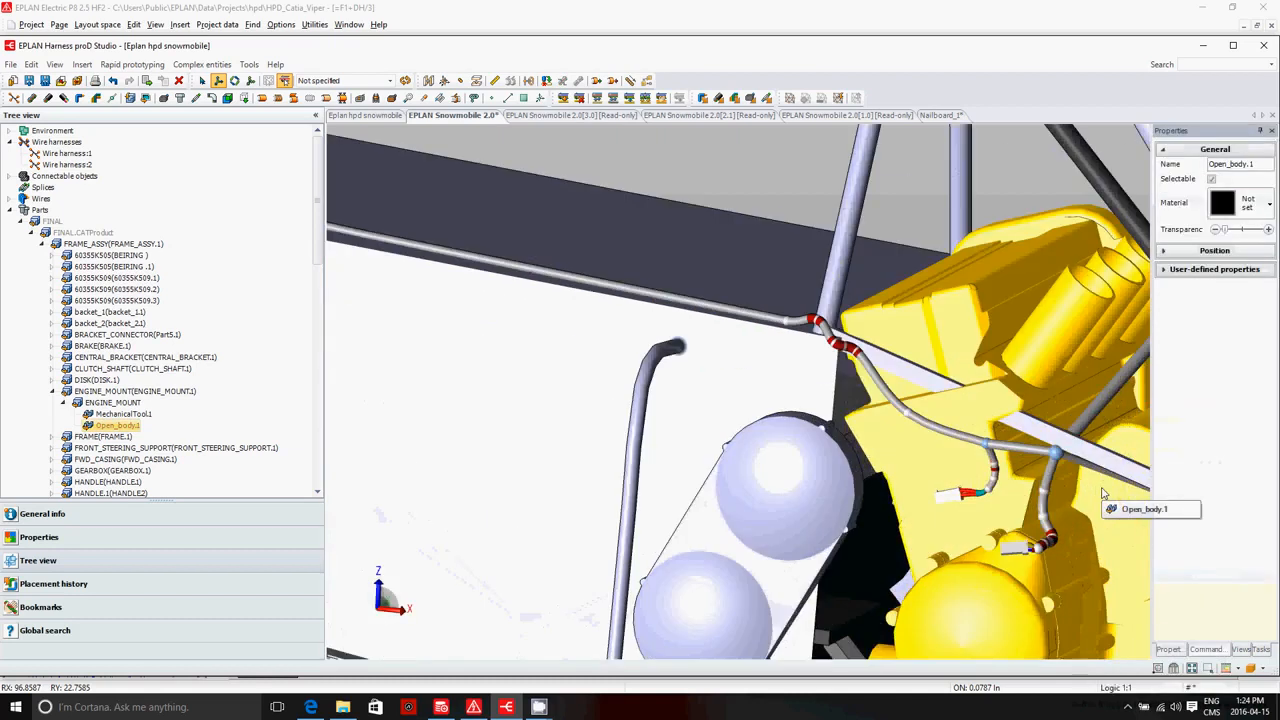
scroll(912, 460, "up", 2)
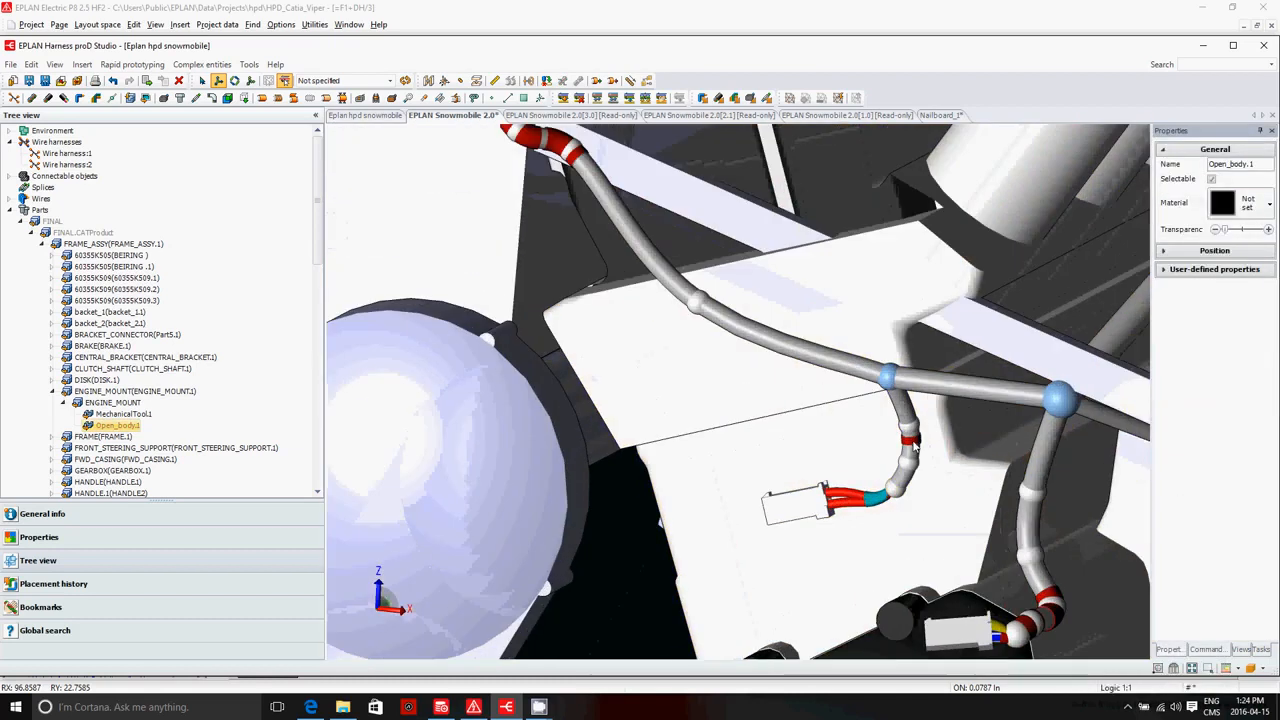
left_click(913, 433)
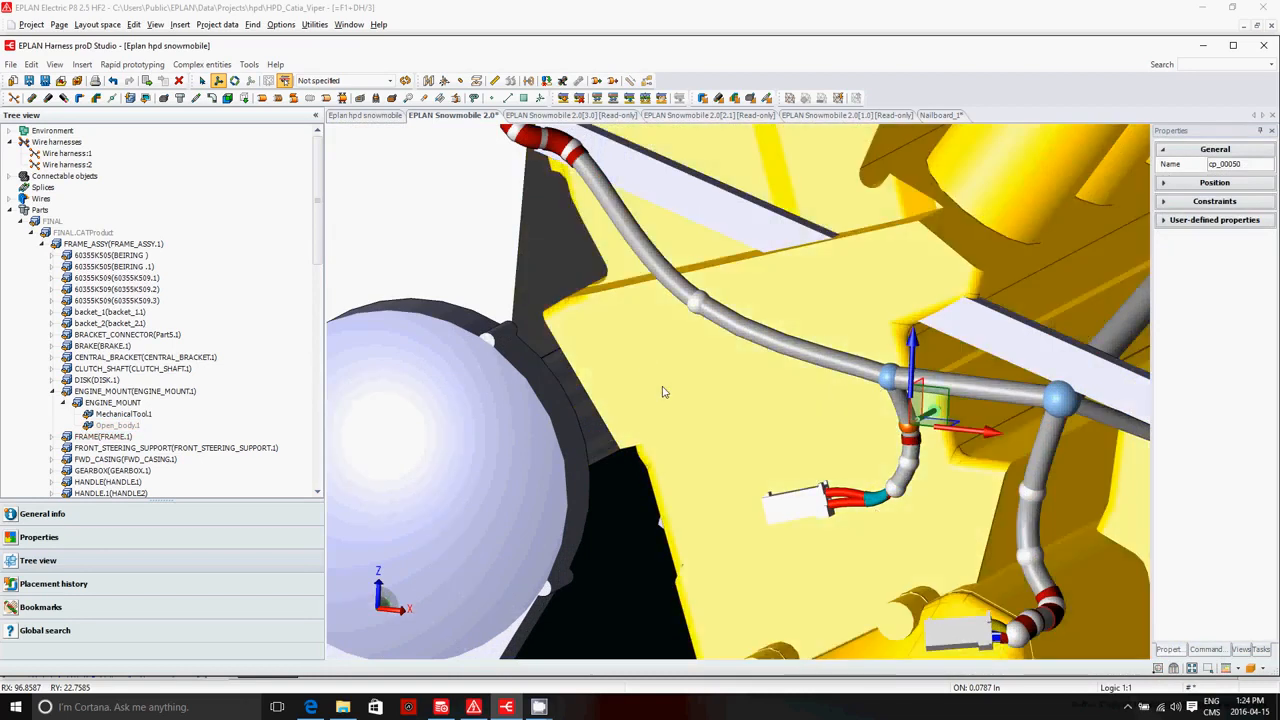
scroll(663, 389, "down", 2)
scroll(528, 154, "up", 3)
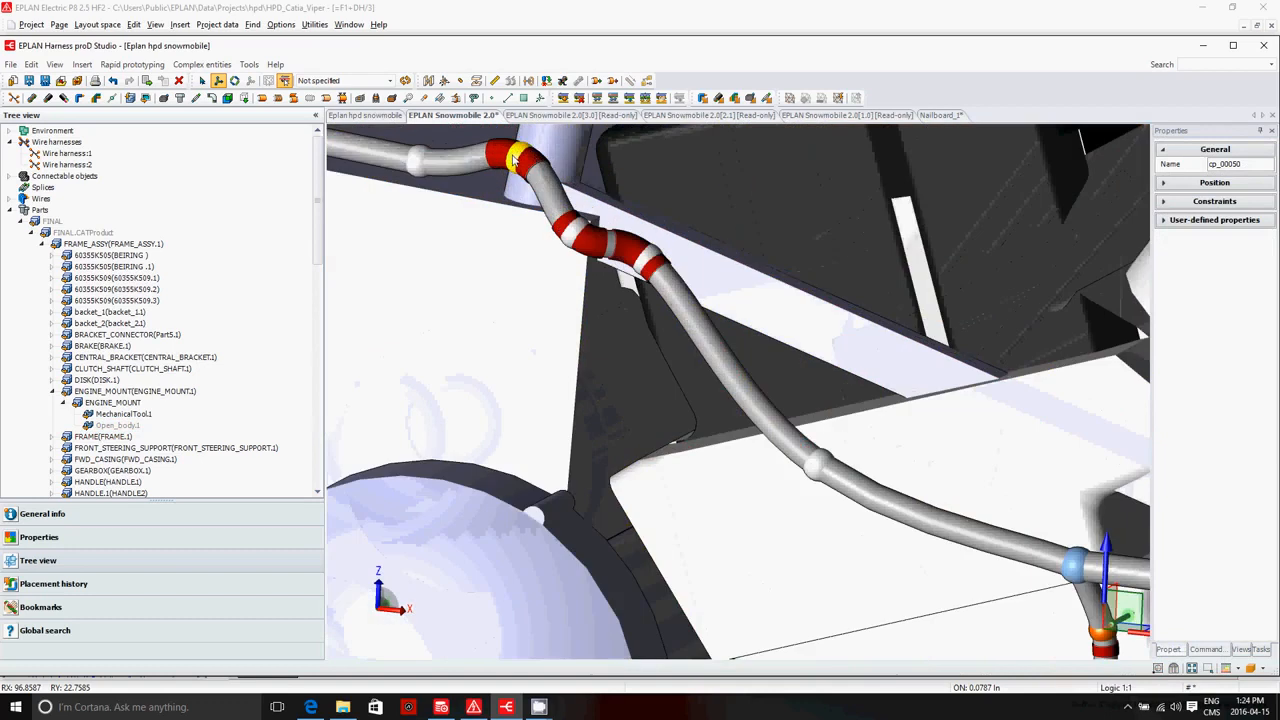
left_click(516, 160)
scroll(521, 153, "down", 2)
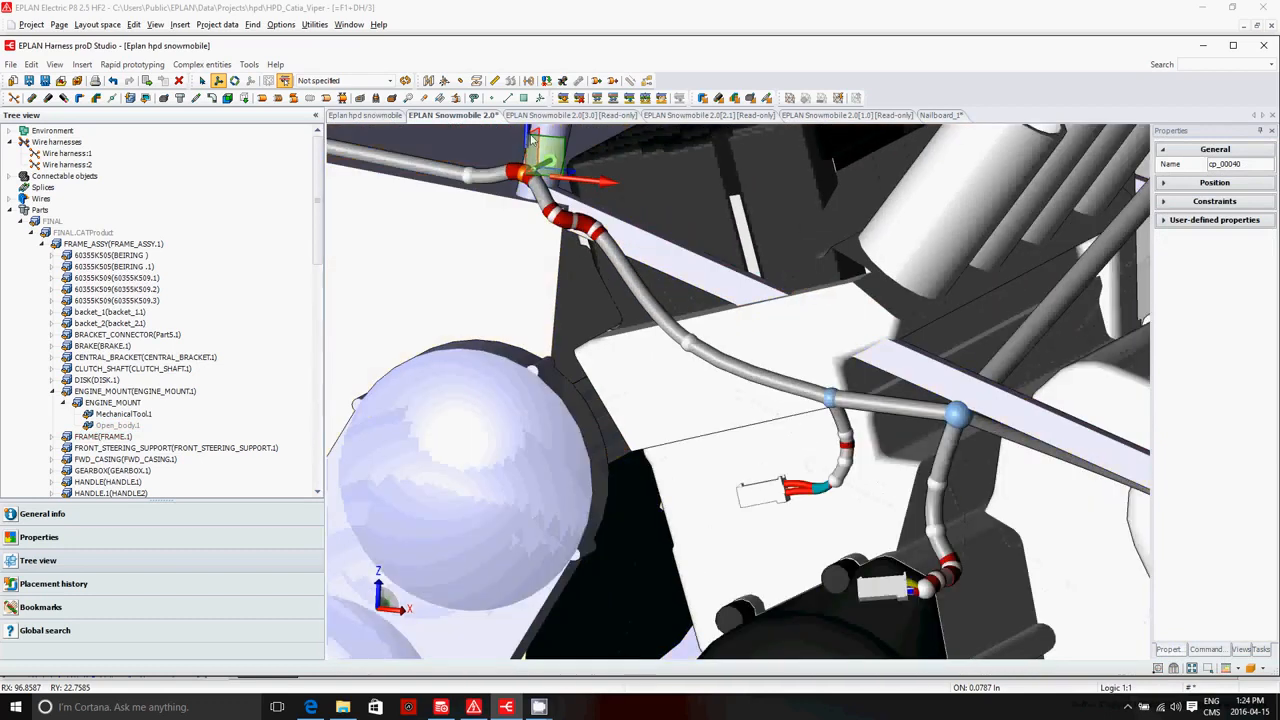
left_click_drag(528, 138, 528, 147)
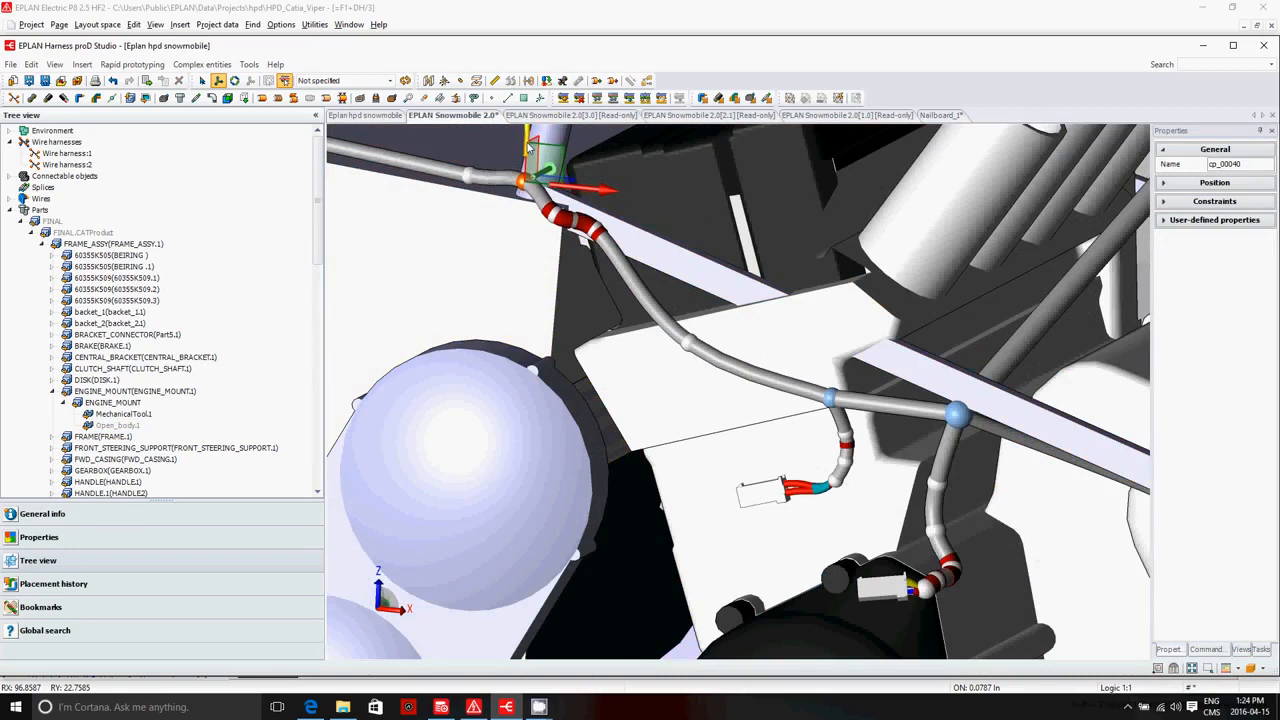
left_click(570, 210)
left_click_drag(574, 206, 572, 200)
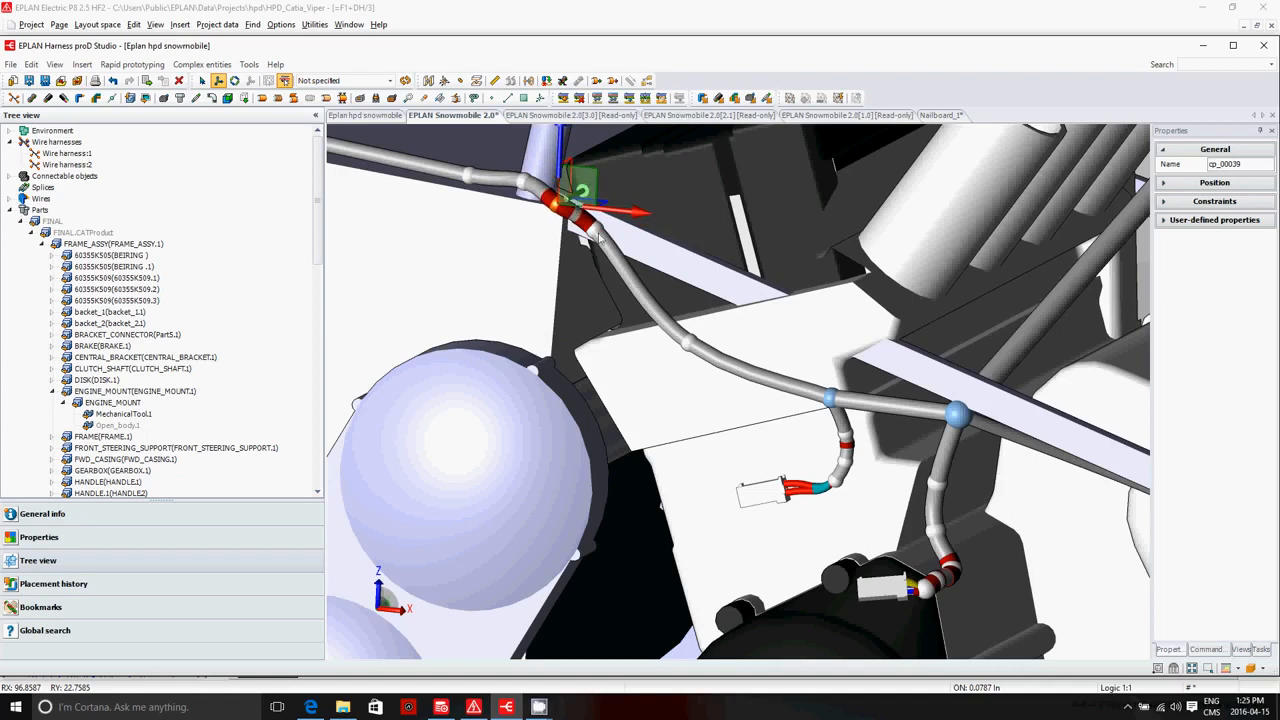
- Shift control point cp_00038 forward along X and slightly down, and move neighbouring point cp_00039 forward along X
left_click(601, 236)
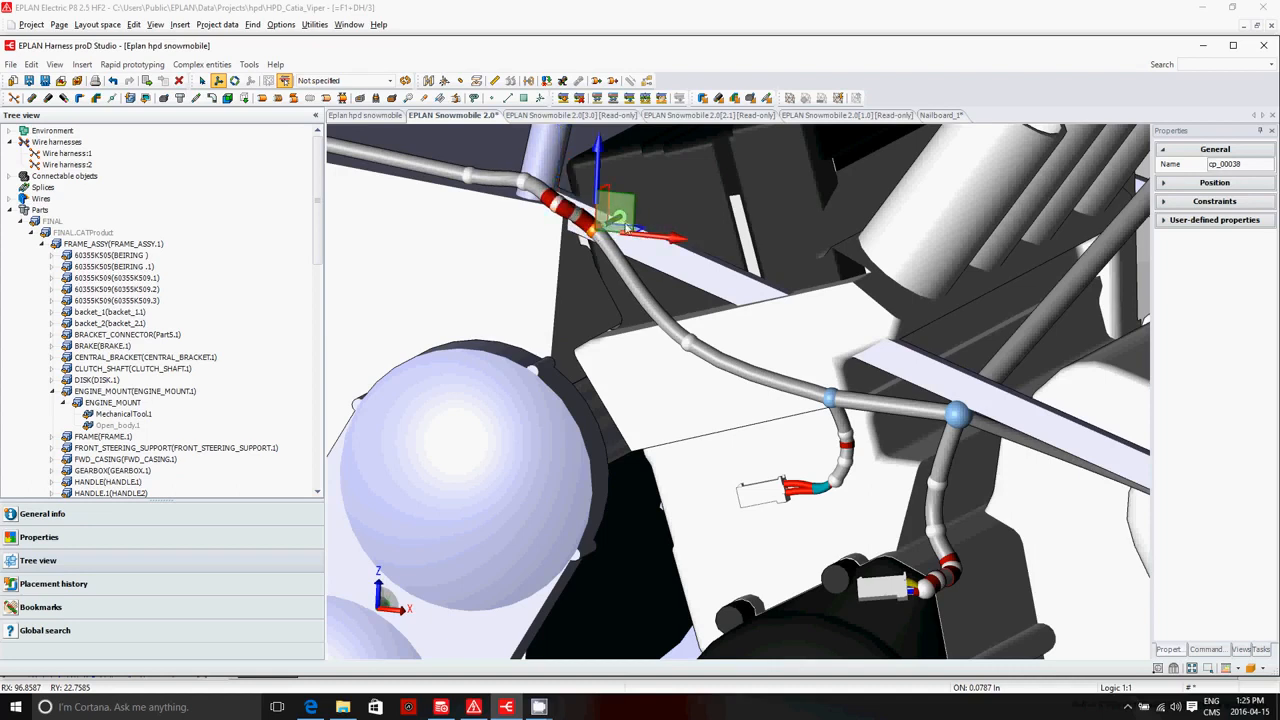
left_click_drag(641, 238, 668, 246)
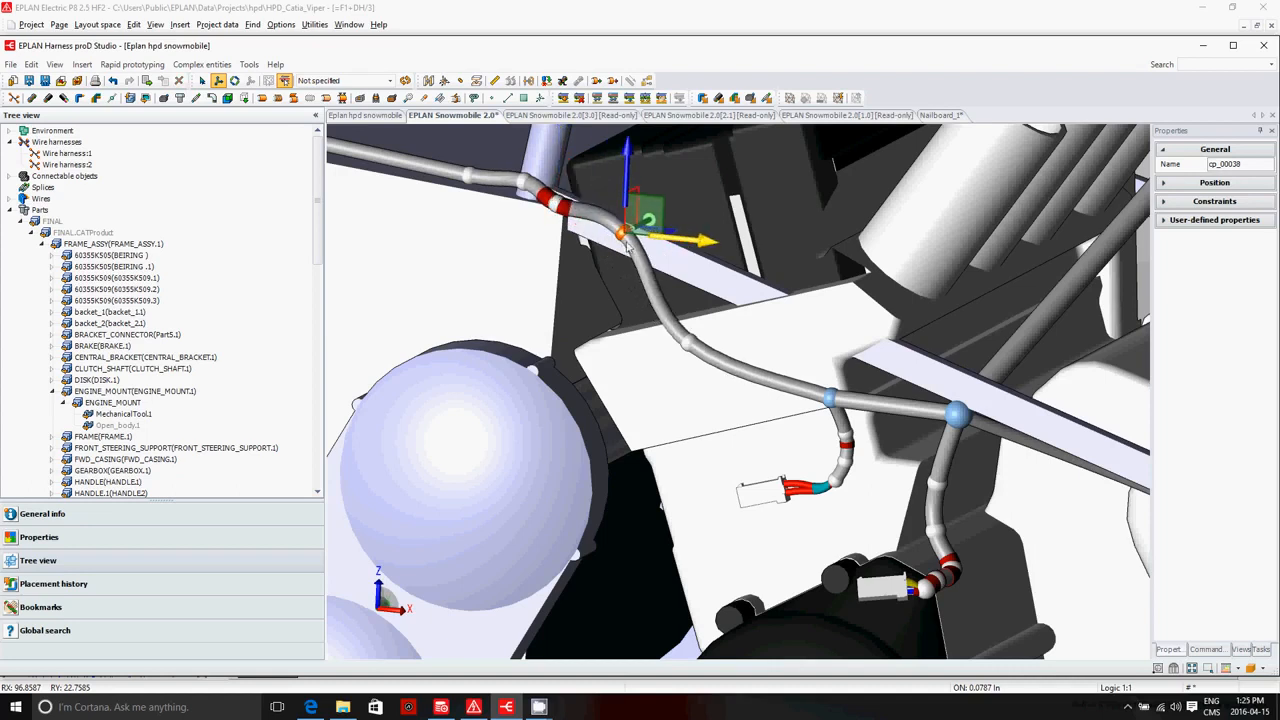
left_click_drag(627, 198, 632, 203)
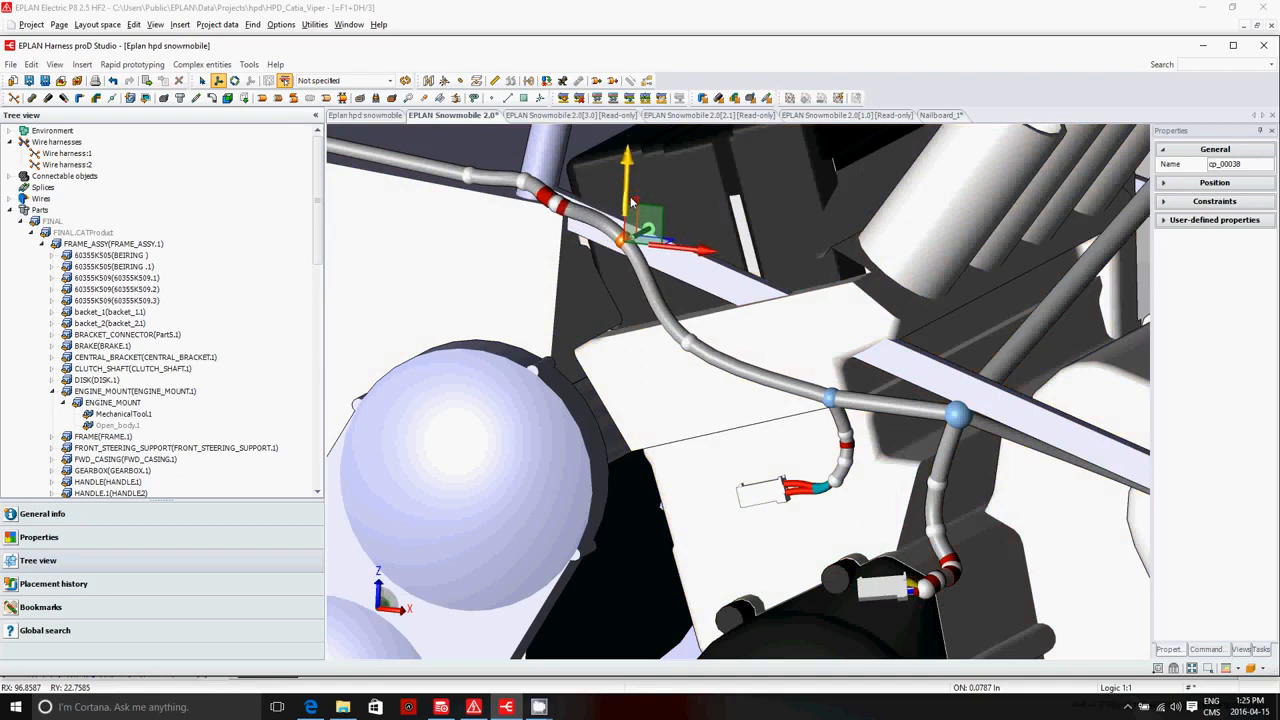
left_click(558, 200)
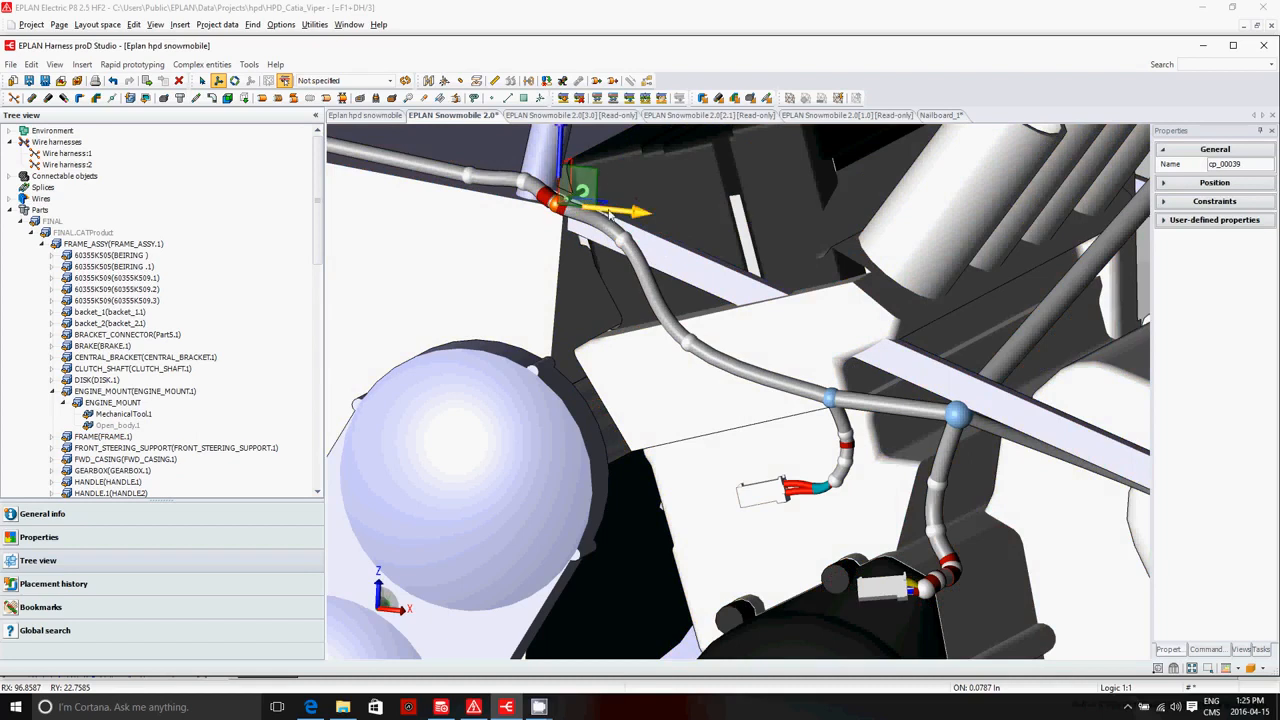
left_click_drag(605, 211, 619, 220)
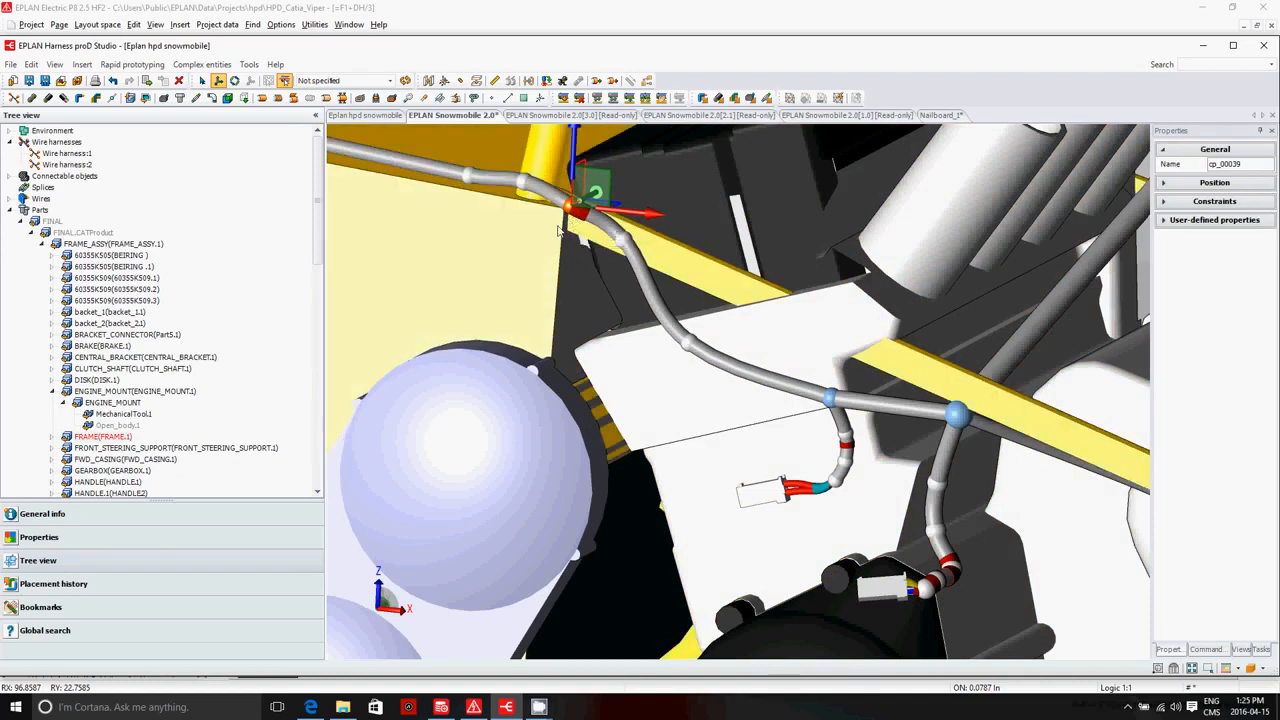
- Open Nailboard_1 of the Variant_1 Basic variant from the project structure
scroll(573, 238, "down", 3)
scroll(573, 238, "down", 5)
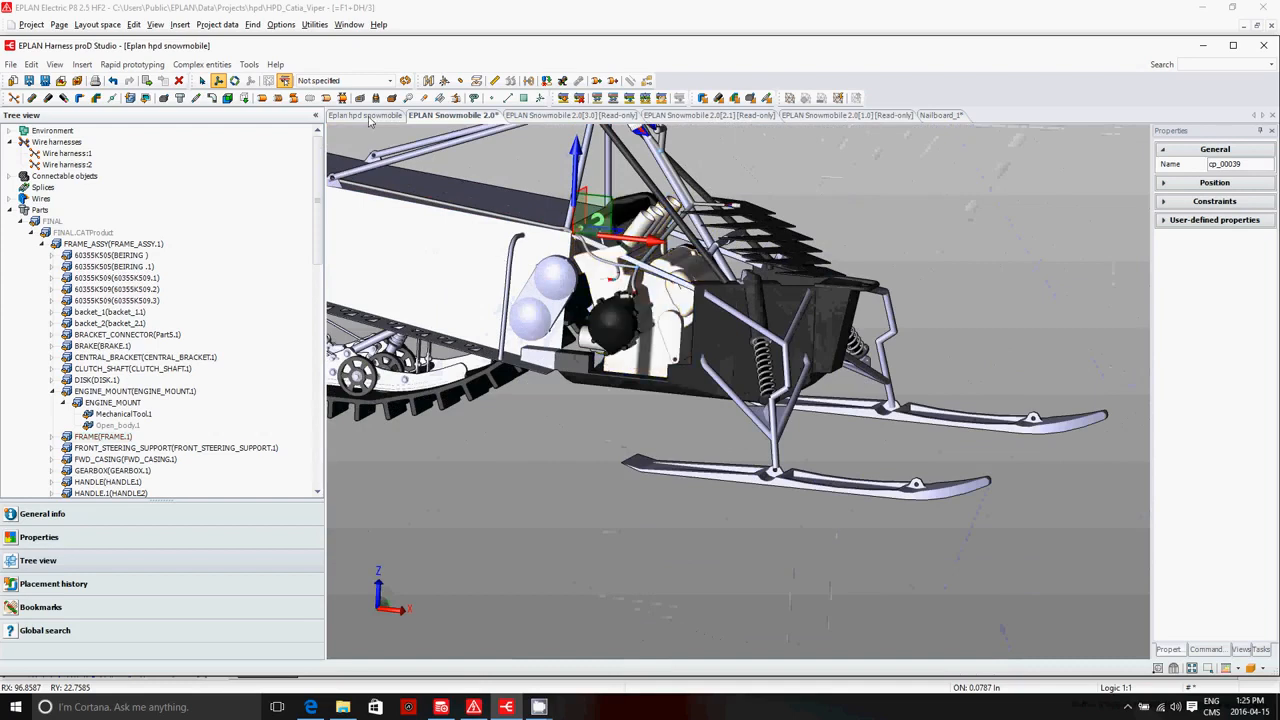
left_click(366, 116)
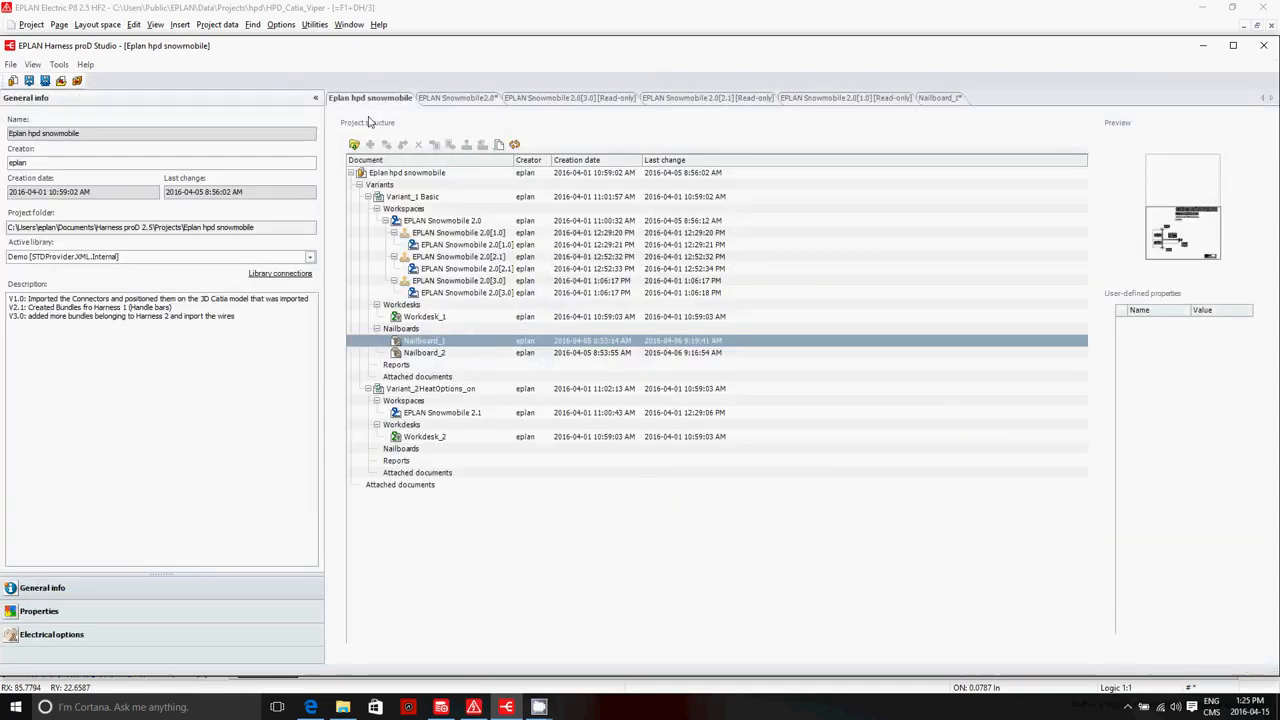
left_click(436, 353)
left_click(430, 341)
double_click(436, 345)
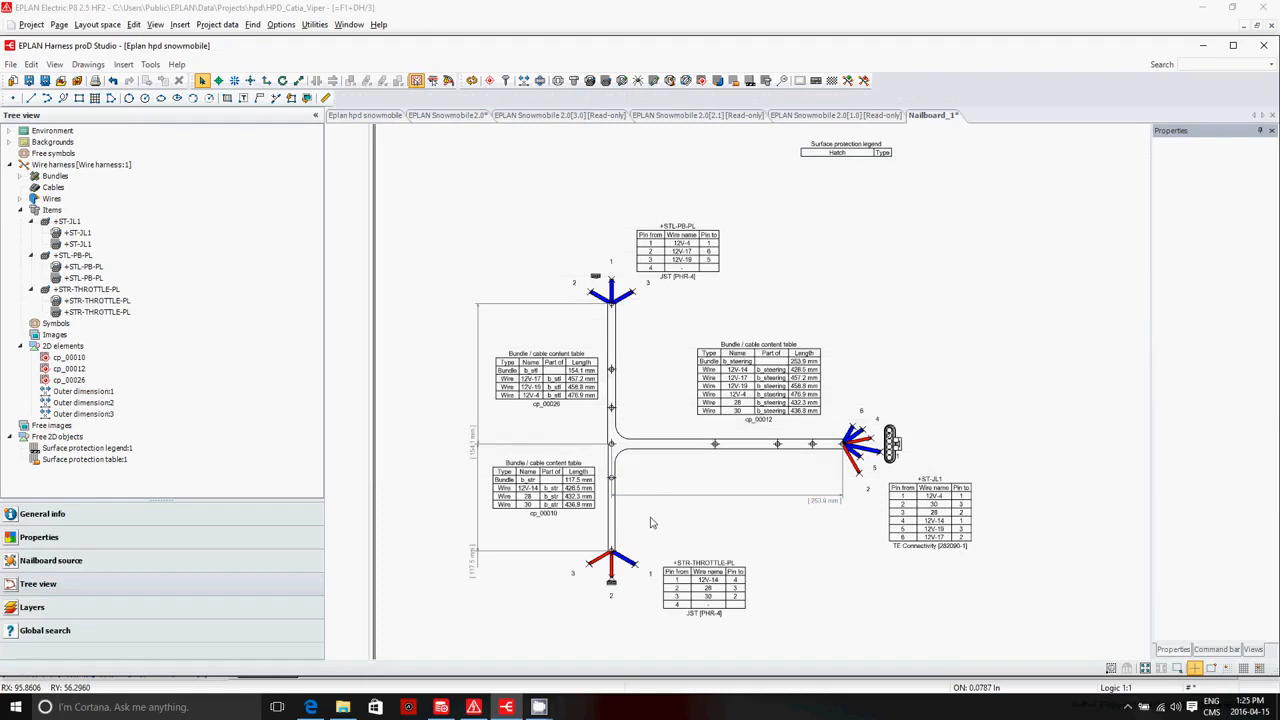
- Move the nailboard's drawing header further into the lower-right corner of the sheet
scroll(653, 489, "down", 4)
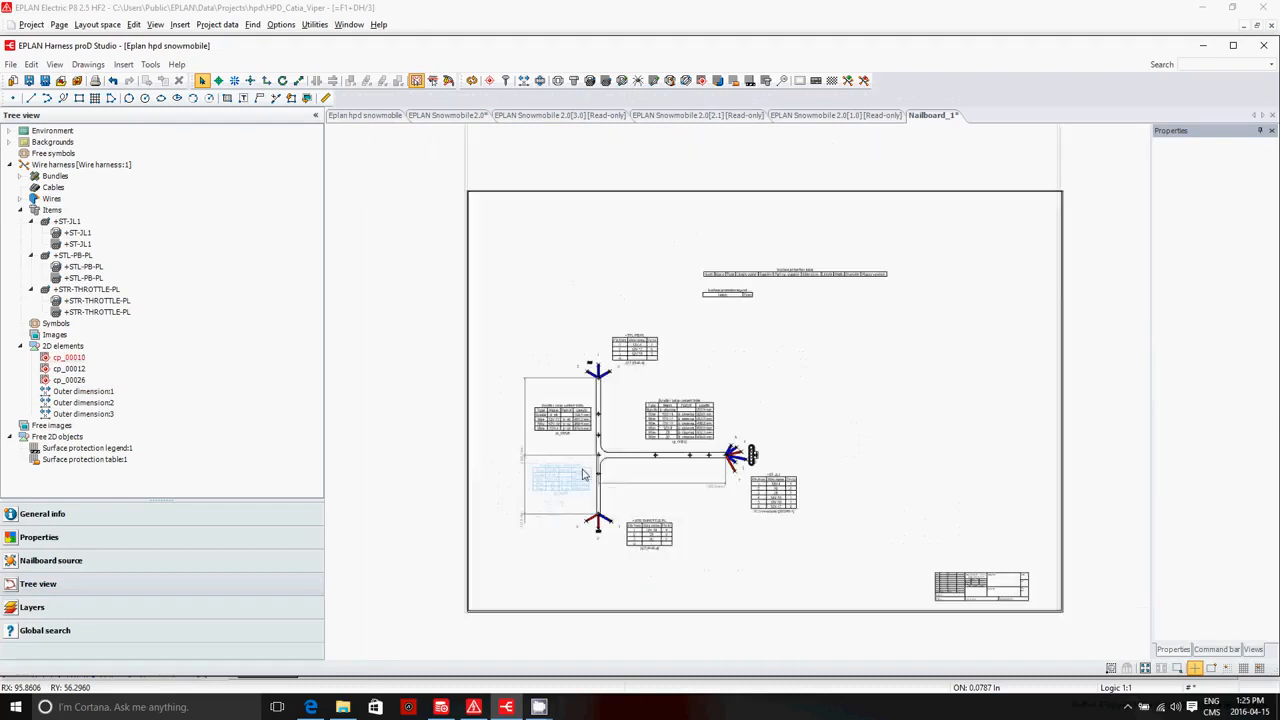
scroll(786, 463, "up", 2)
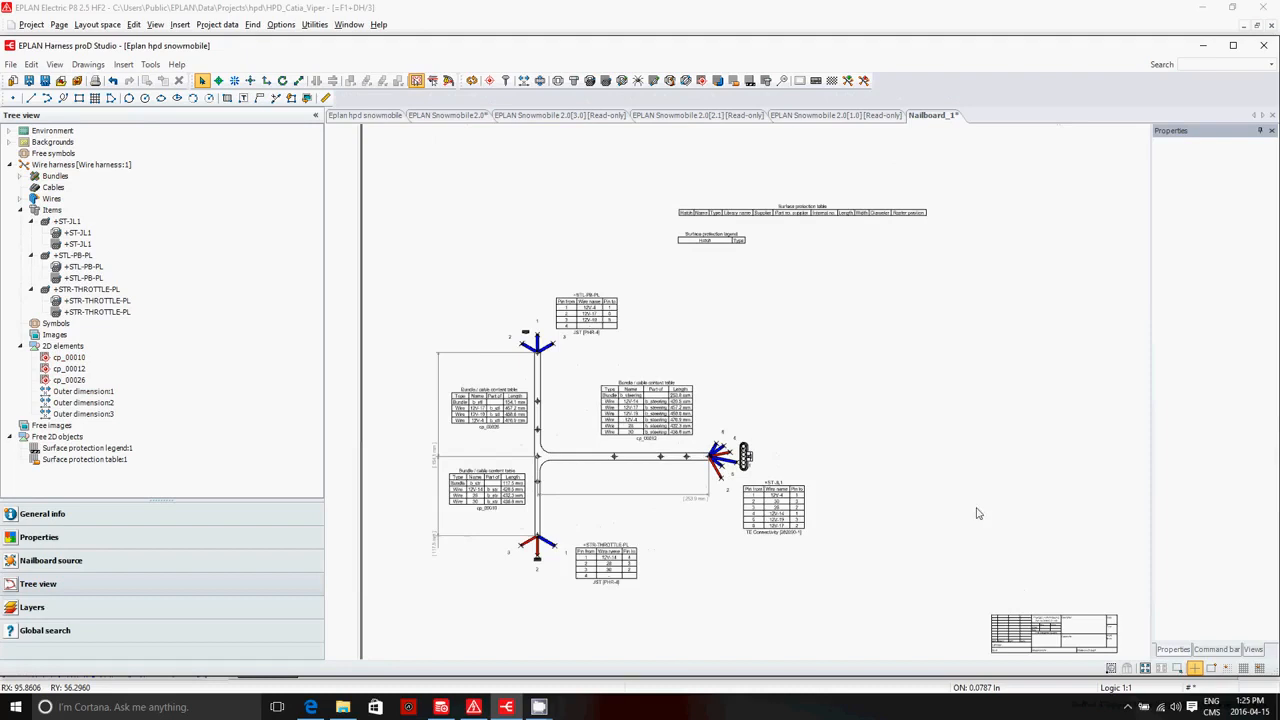
left_click(1045, 638)
left_click_drag(1033, 640, 1071, 634)
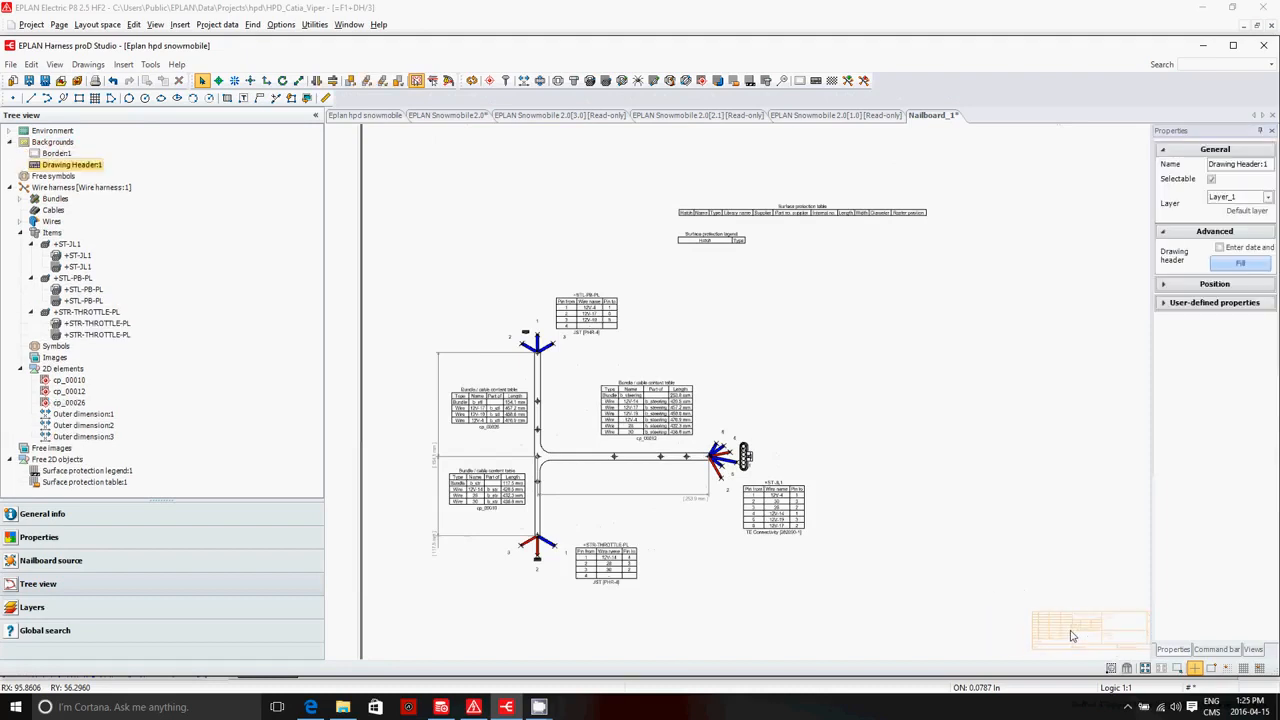
left_click(544, 245)
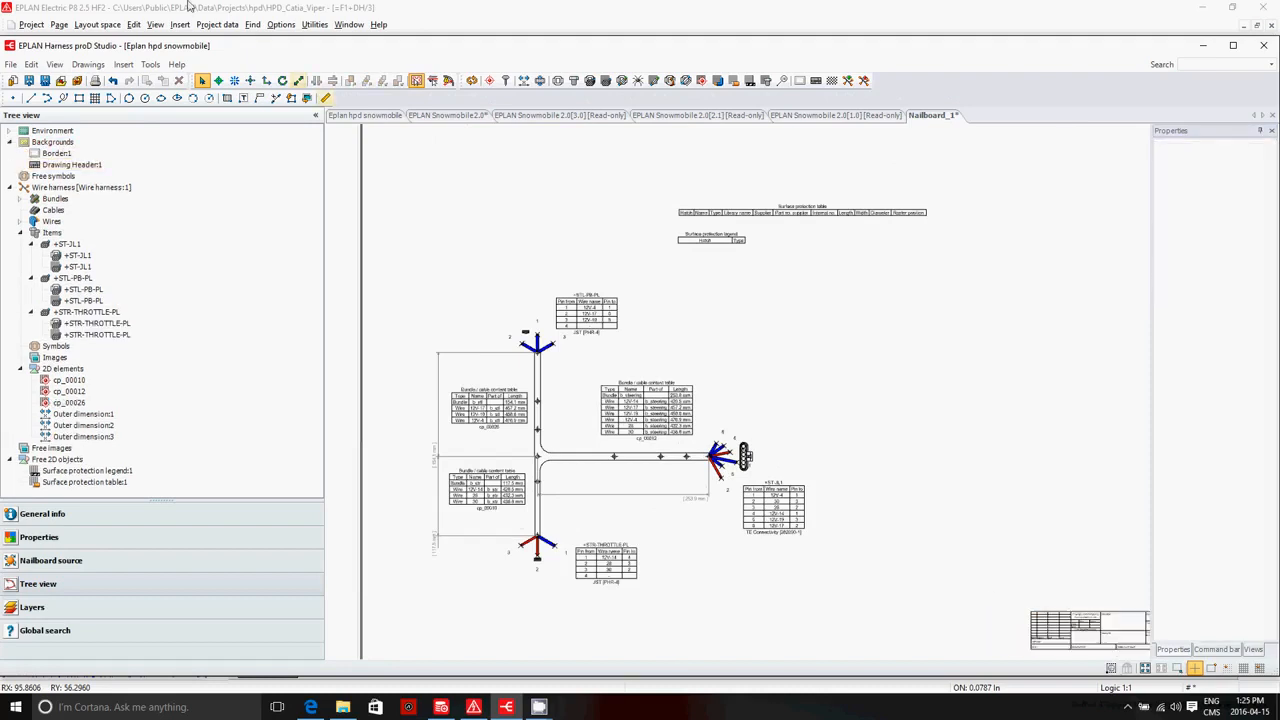
- Insert a bill of materials table below the surface protection legend
left_click(122, 64)
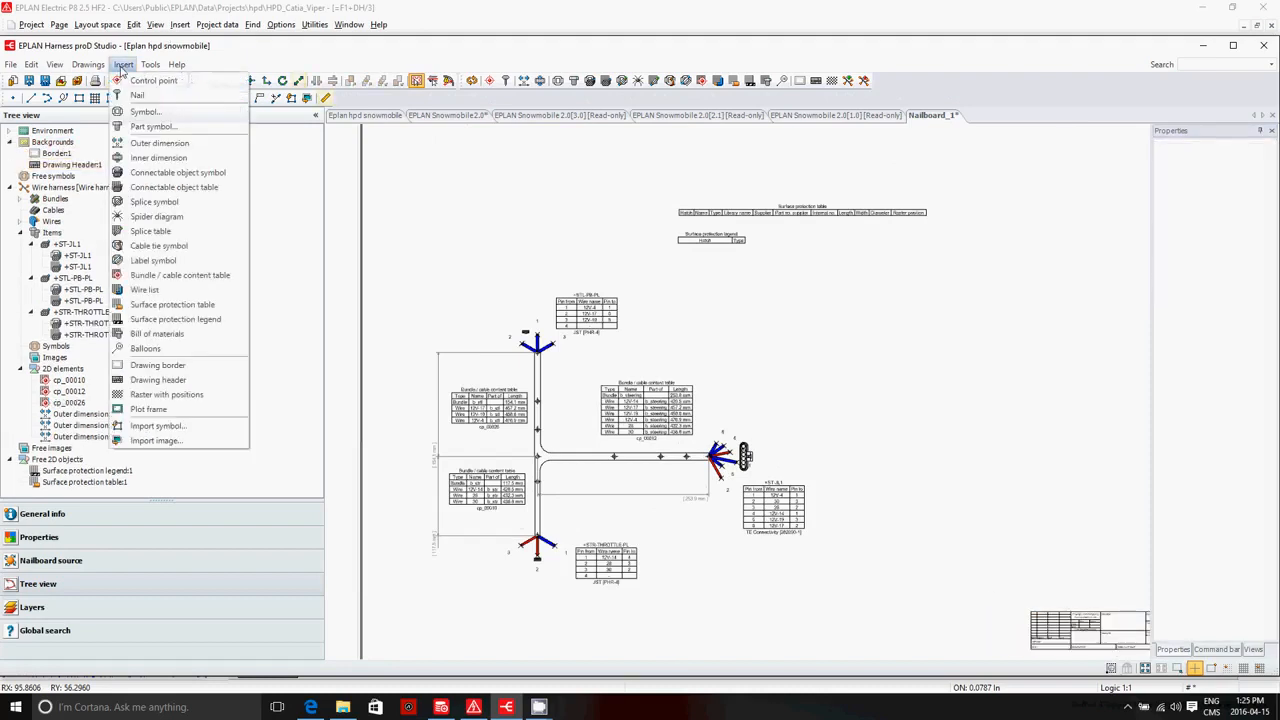
left_click(180, 334)
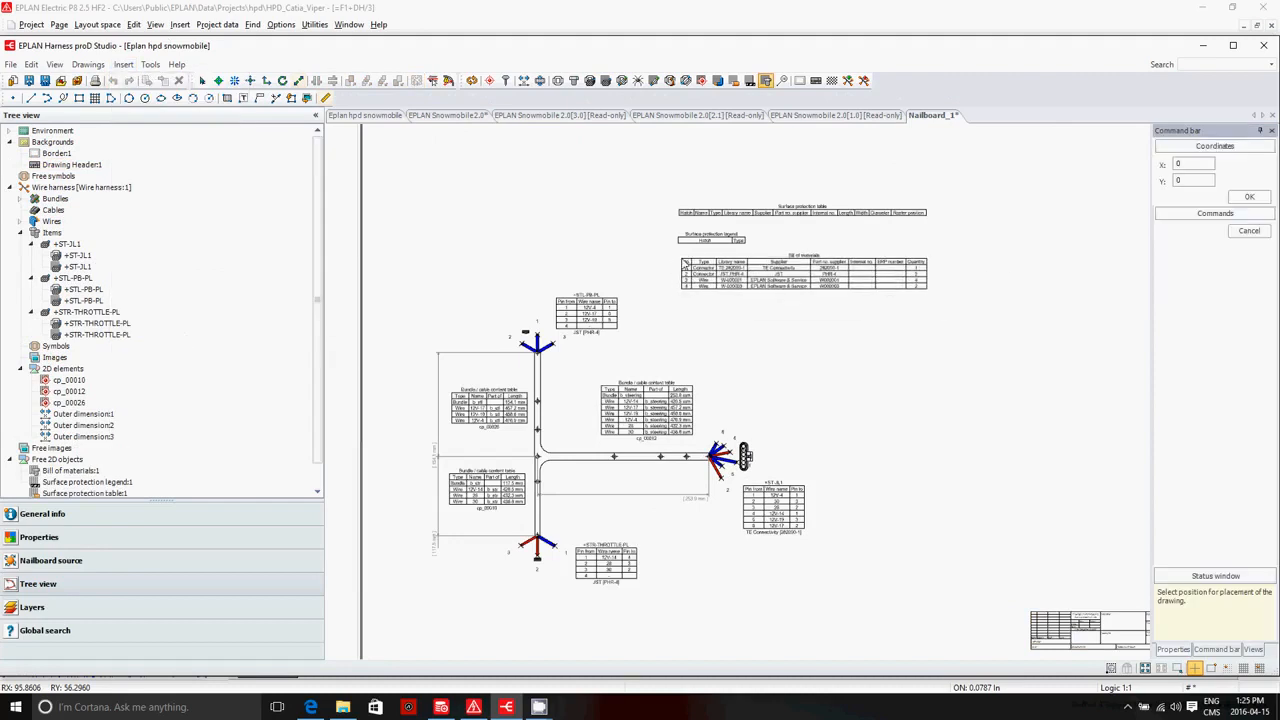
left_click(667, 259)
- Insert a wire list above the surface protection table, aligned with its edge
left_click(122, 64)
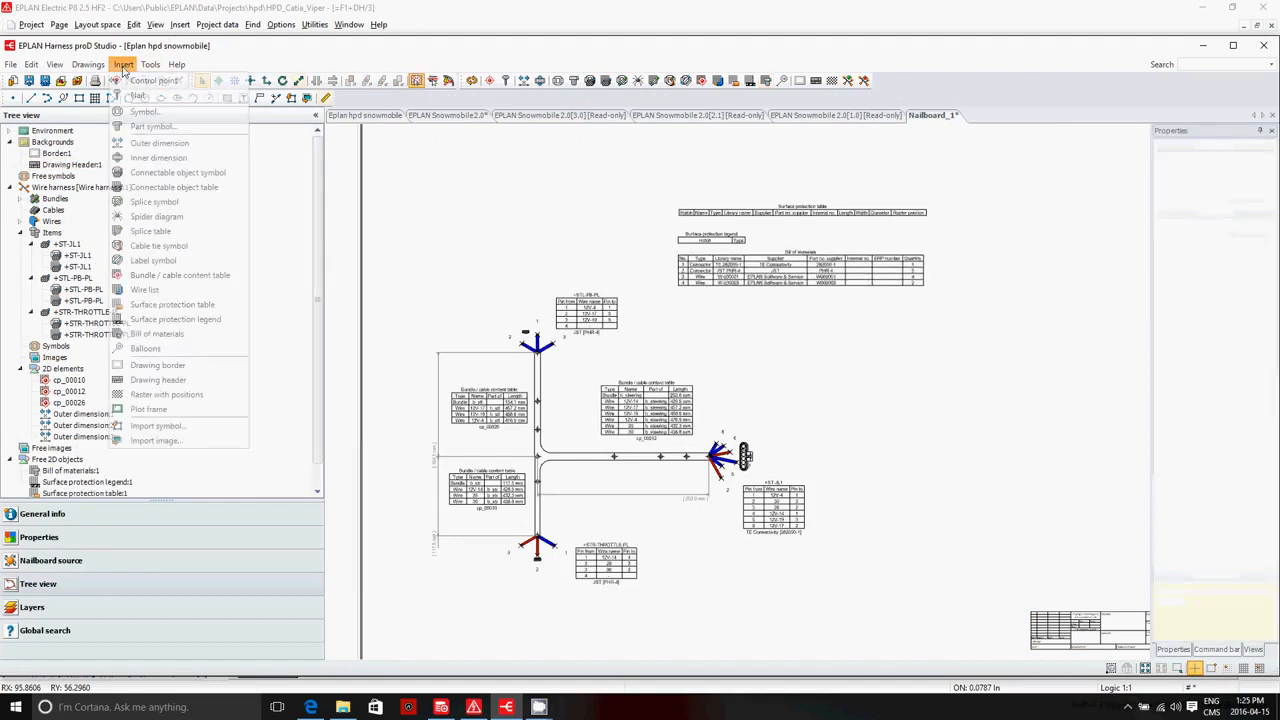
left_click(144, 289)
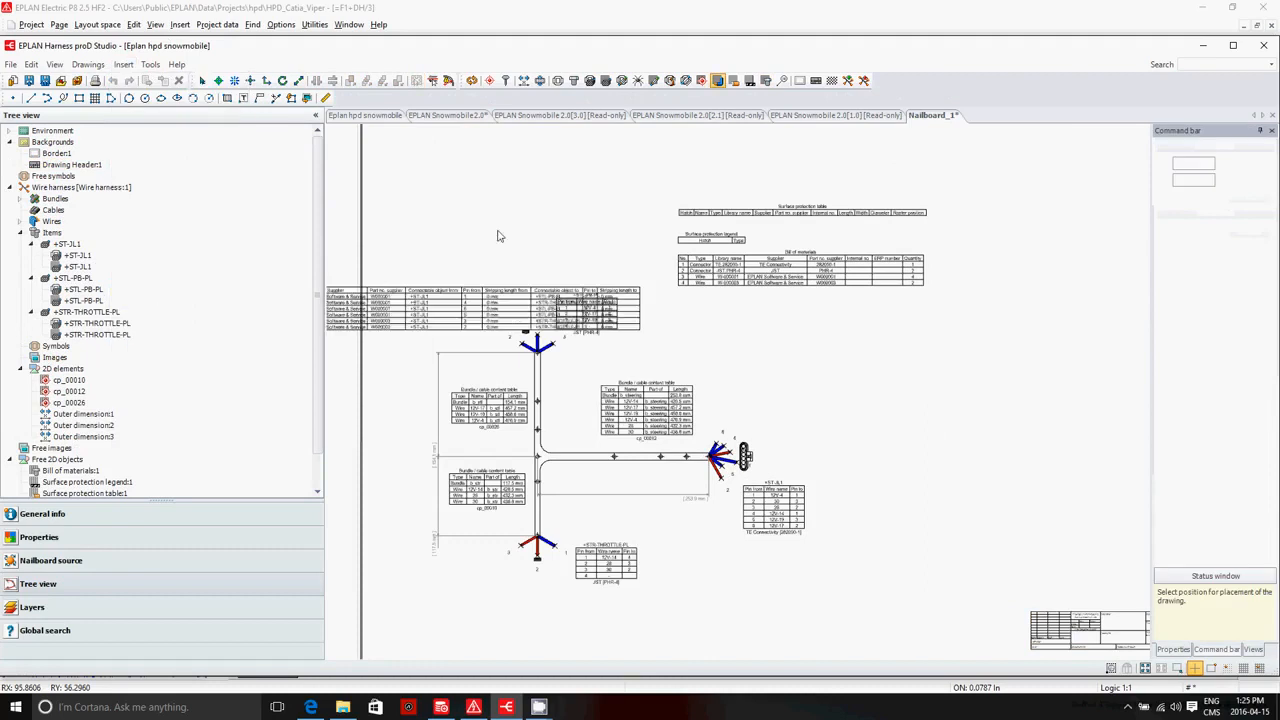
left_click(680, 159)
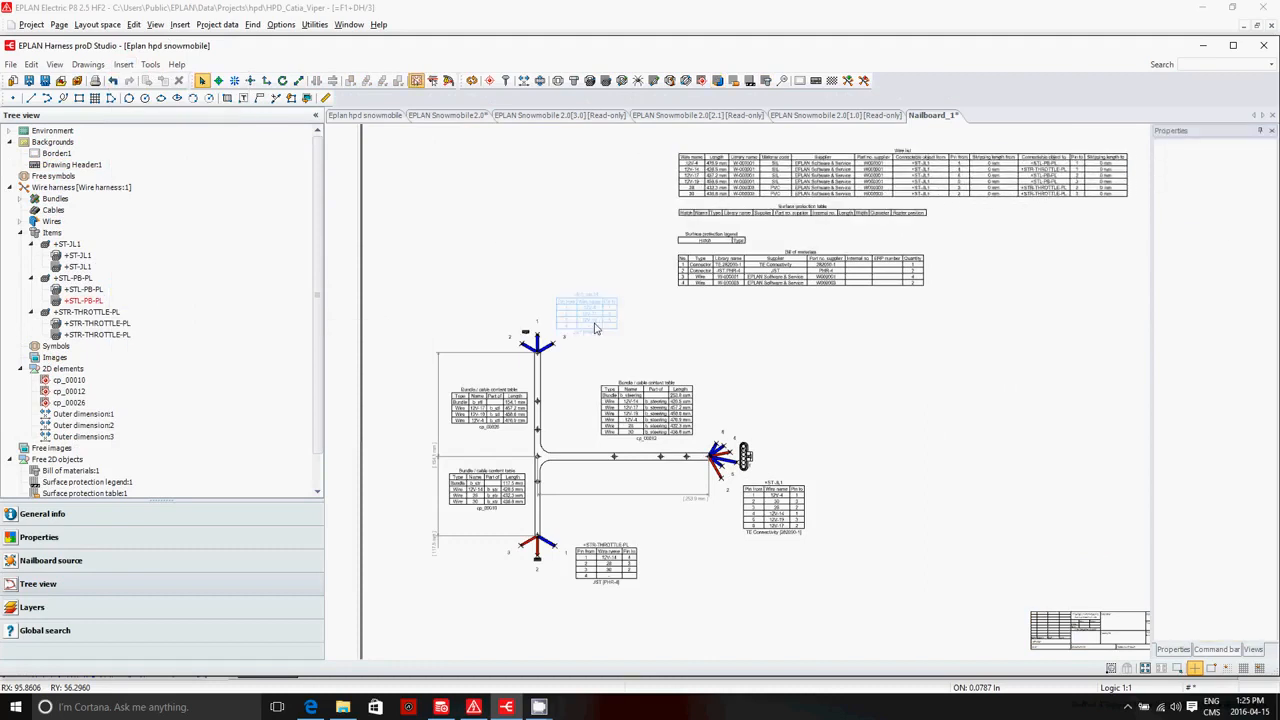
- Examine the content tables of bundles b_steering, b_stl and b_str and the connector pin tables on the nailboard
scroll(581, 438, "down", 4)
scroll(578, 435, "up", 5)
scroll(578, 435, "up", 4)
scroll(580, 434, "down", 2)
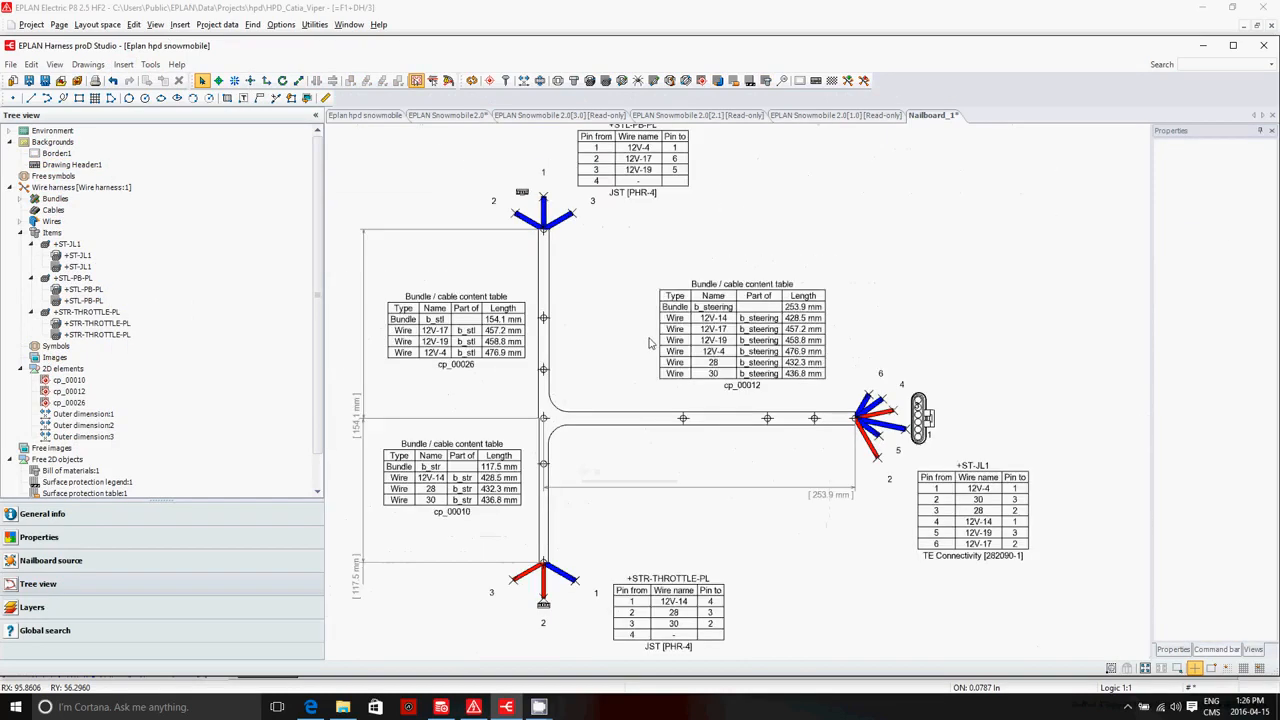
left_click(685, 347)
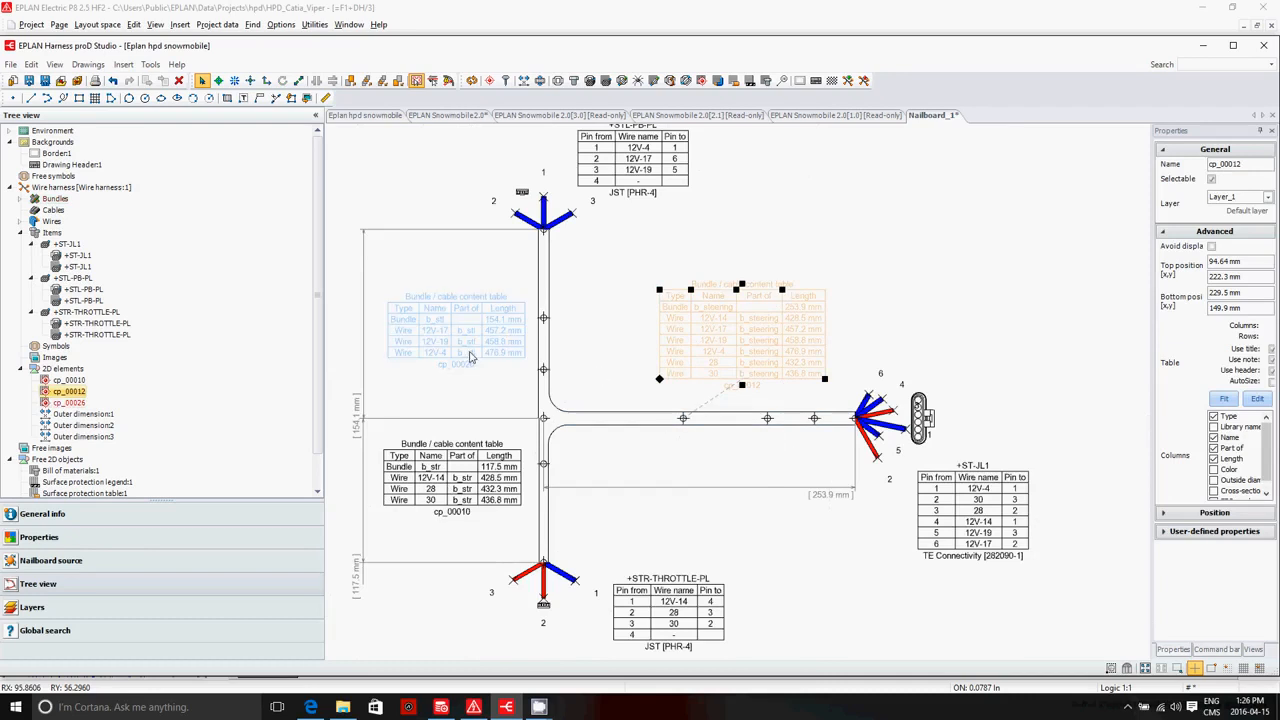
left_click(471, 355)
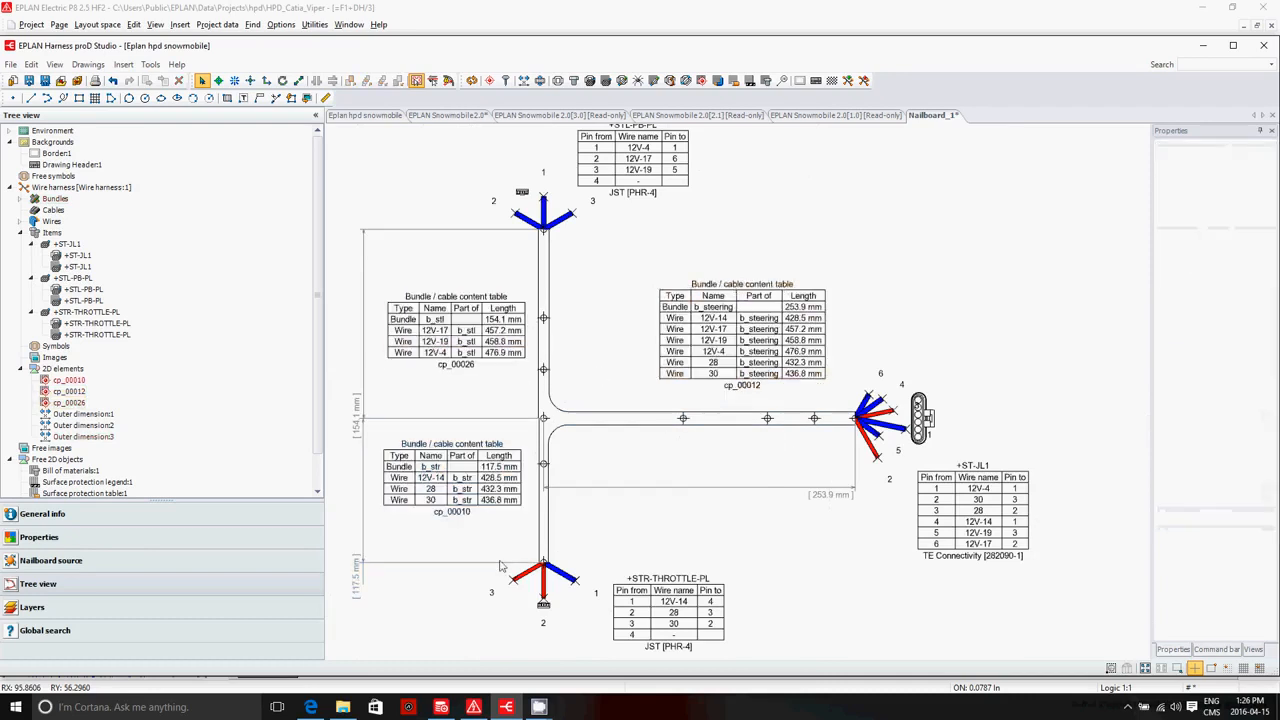
left_click(662, 620)
left_click(951, 558)
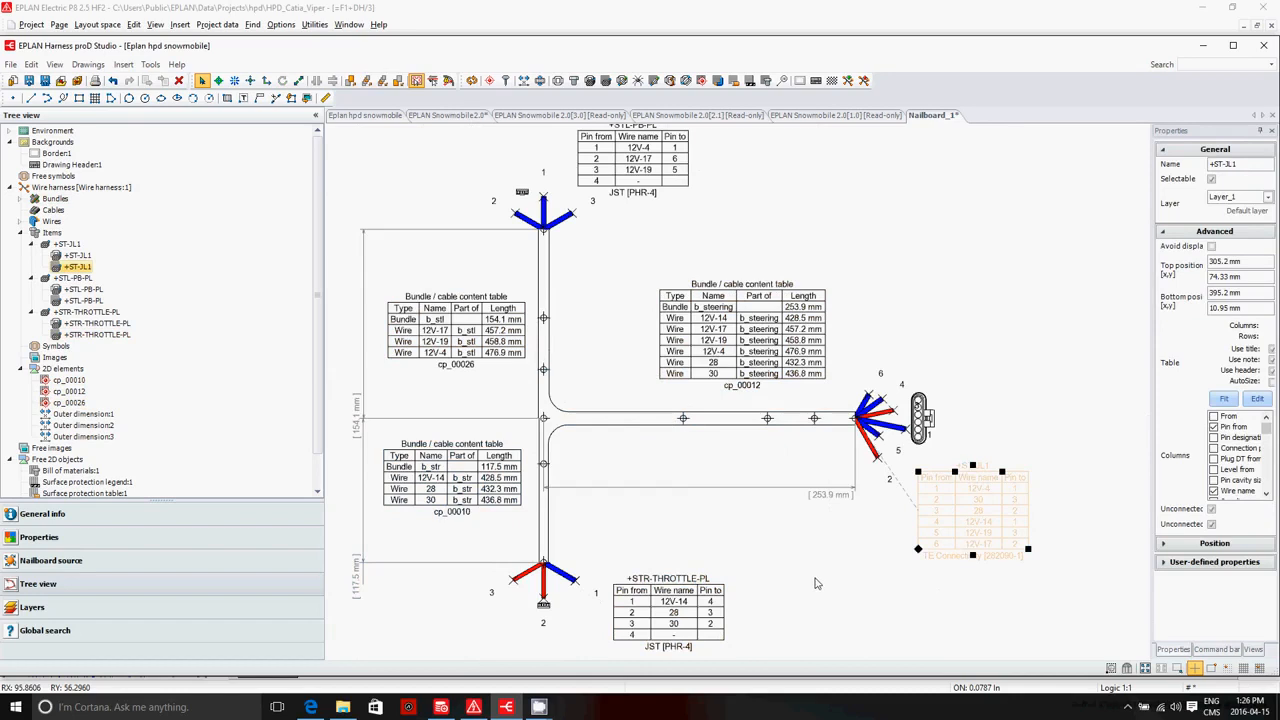
left_click(722, 348)
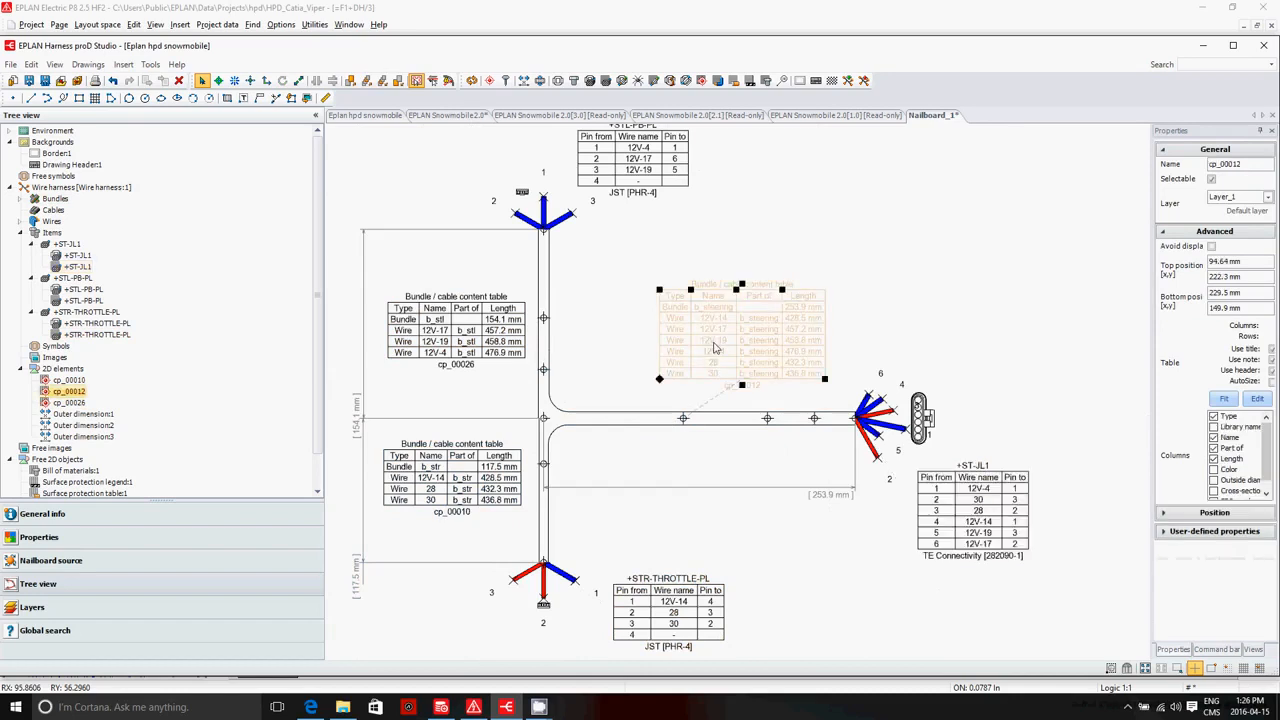
left_click(466, 330)
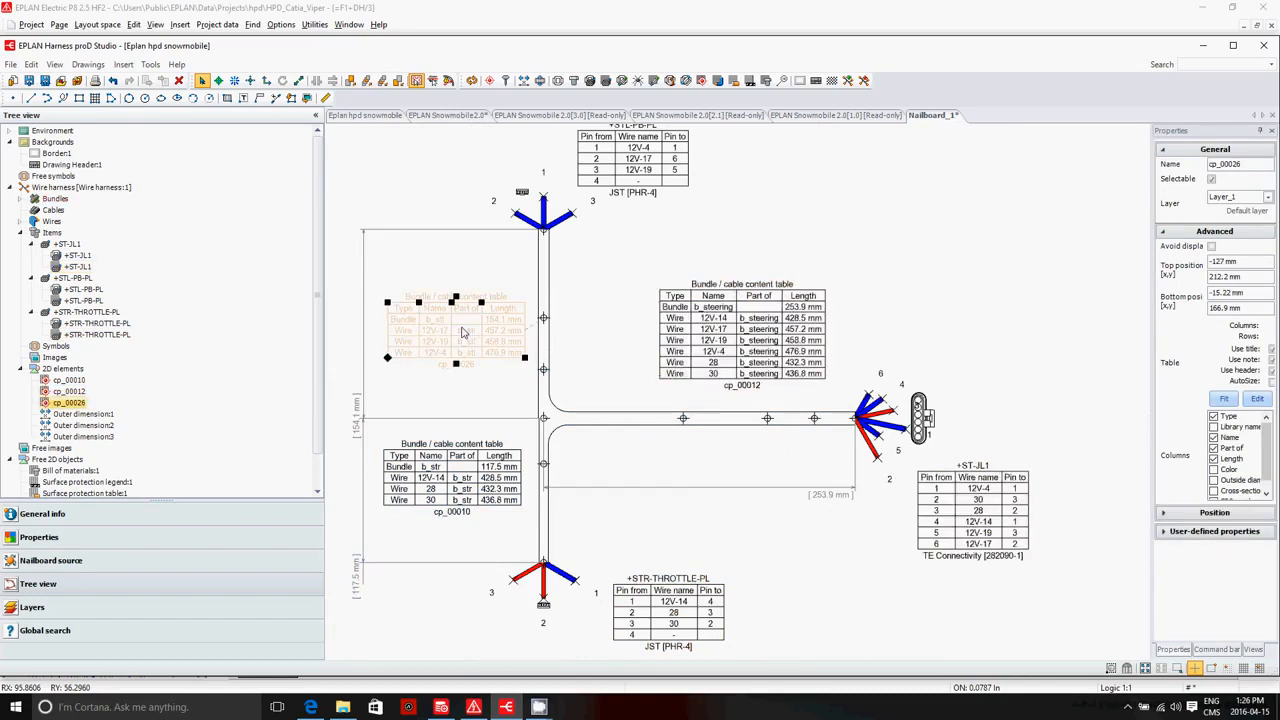
left_click(472, 457)
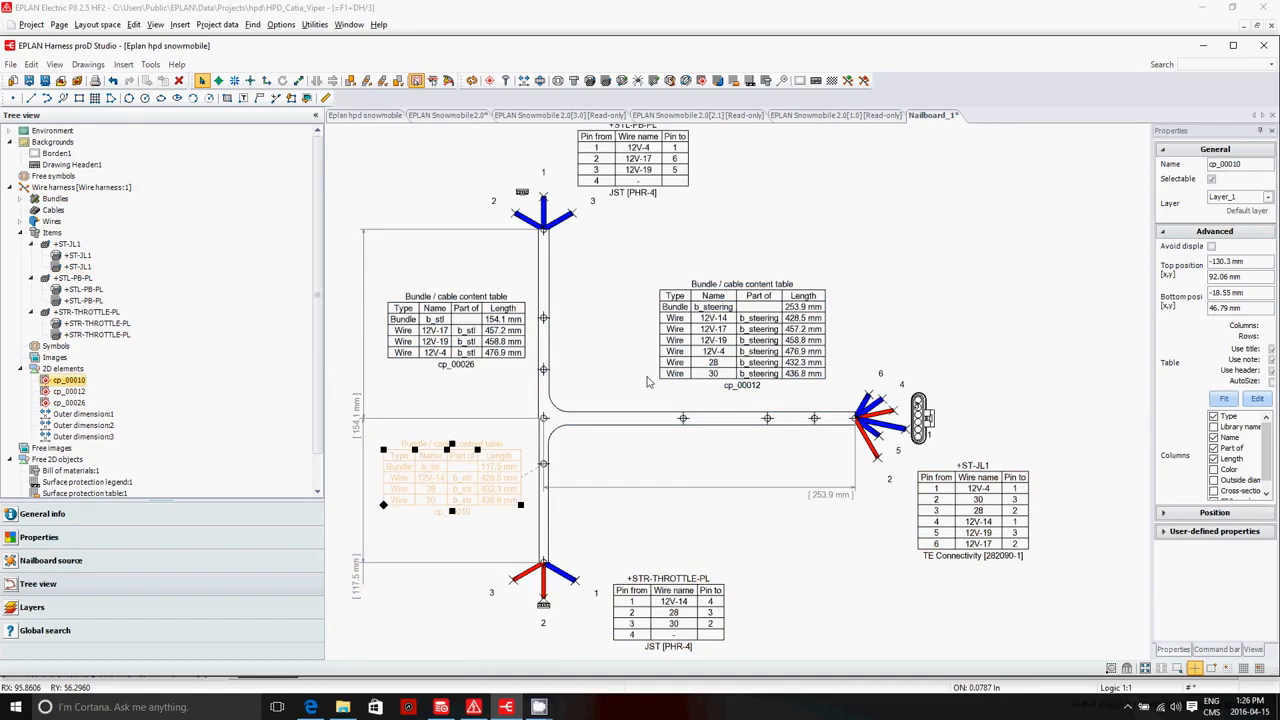
scroll(628, 333, "up", 2)
scroll(616, 337, "down", 3)
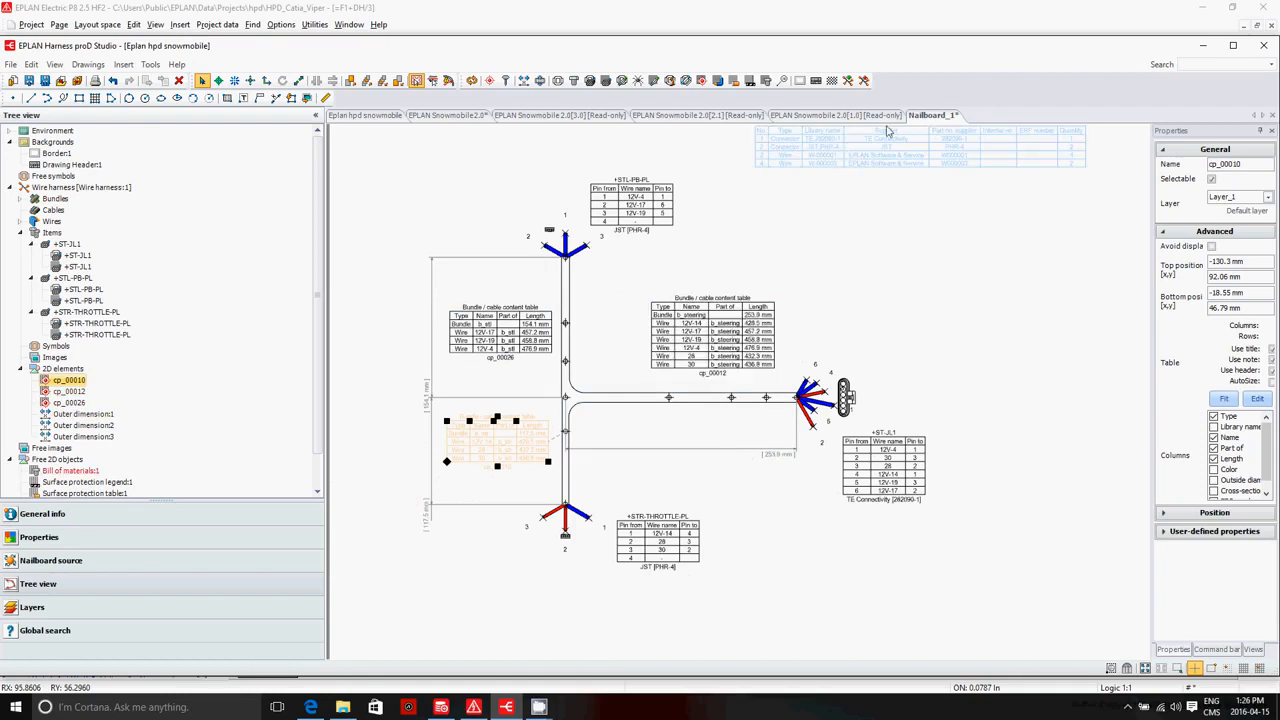
- Open Nailboard_2 from the project structure and select a control point on its upper vertical bundle
left_click(364, 116)
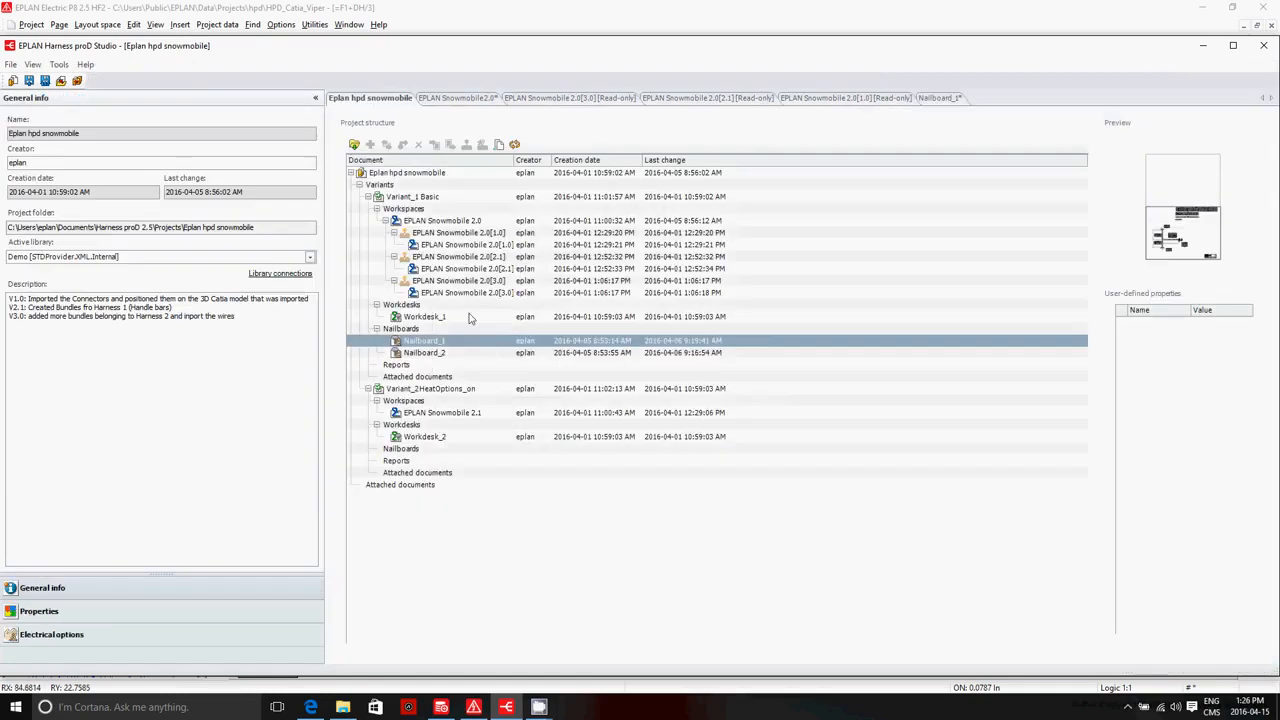
double_click(425, 353)
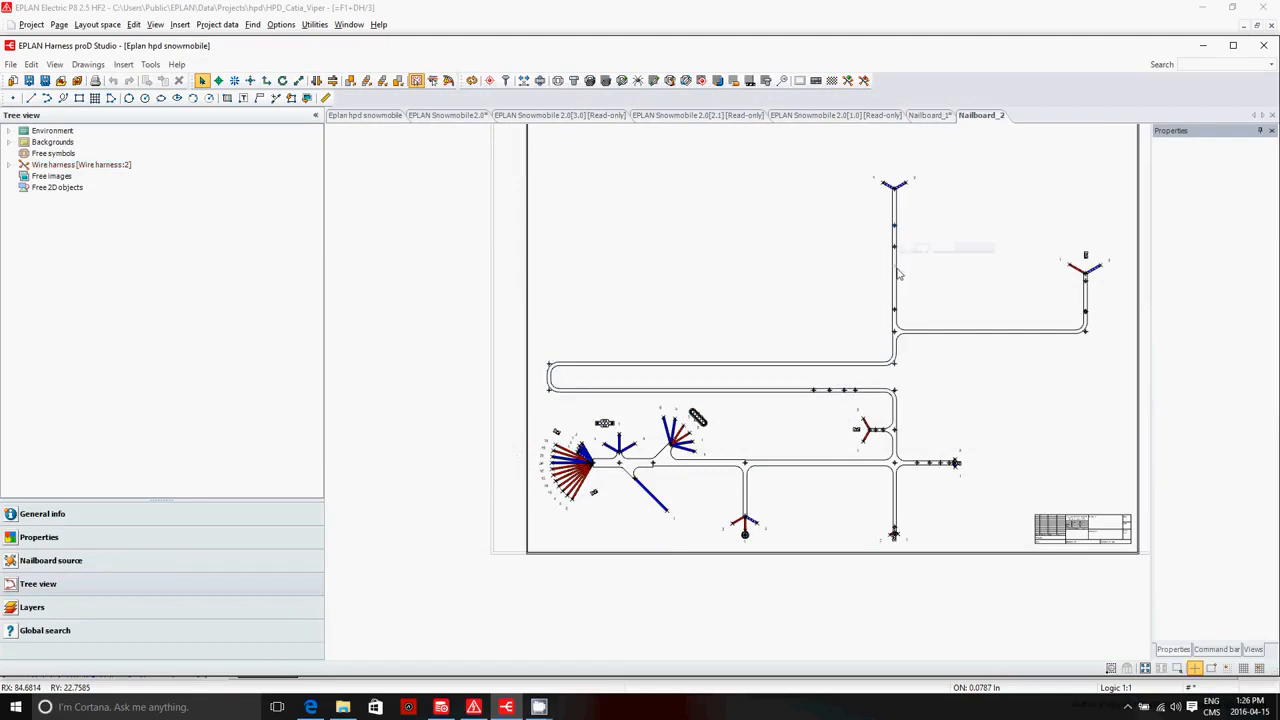
left_click(914, 239)
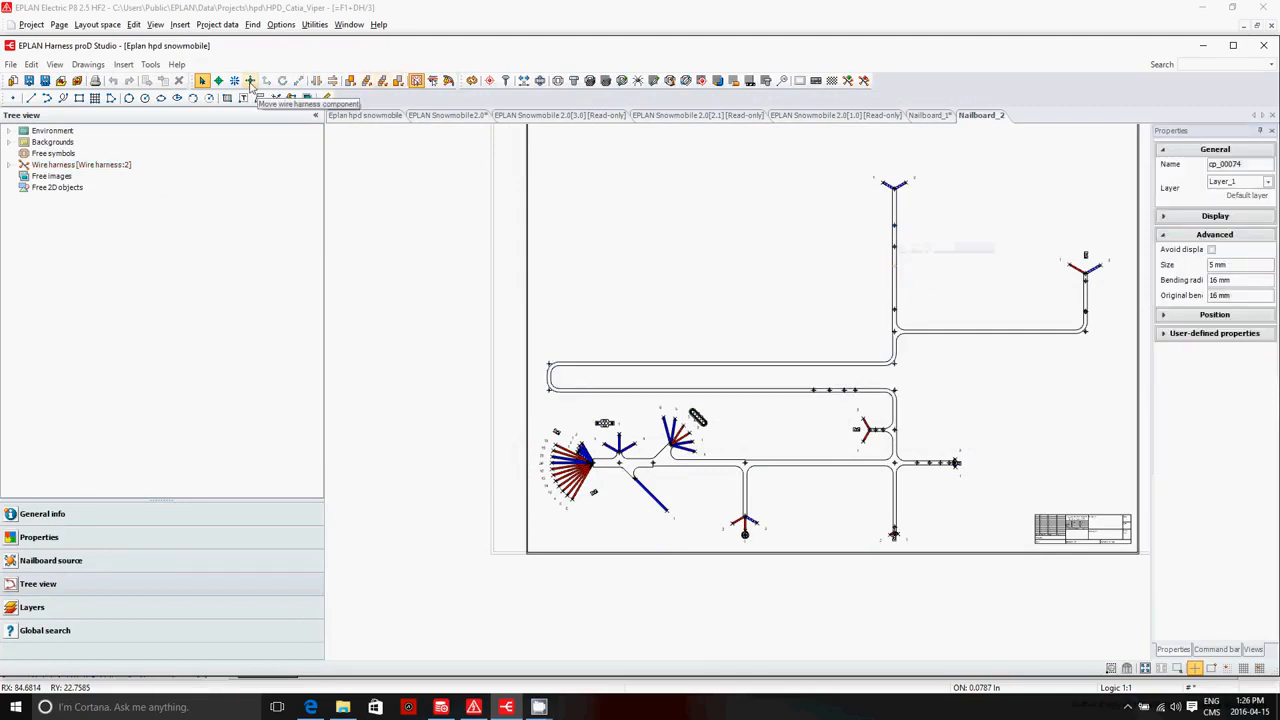
- Swing the end of the upper vertical bundle to run horizontally leftwards from its control point with Move wire harness segments
left_click(218, 80)
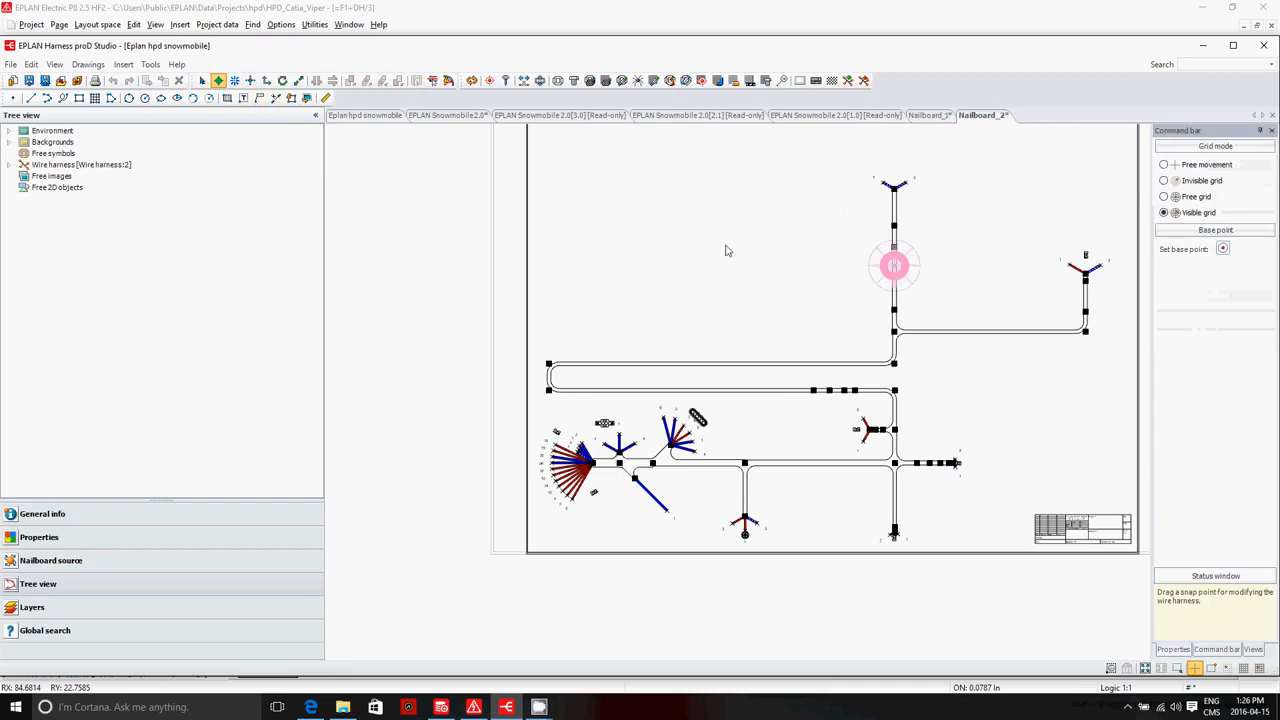
left_click_drag(897, 232, 855, 268)
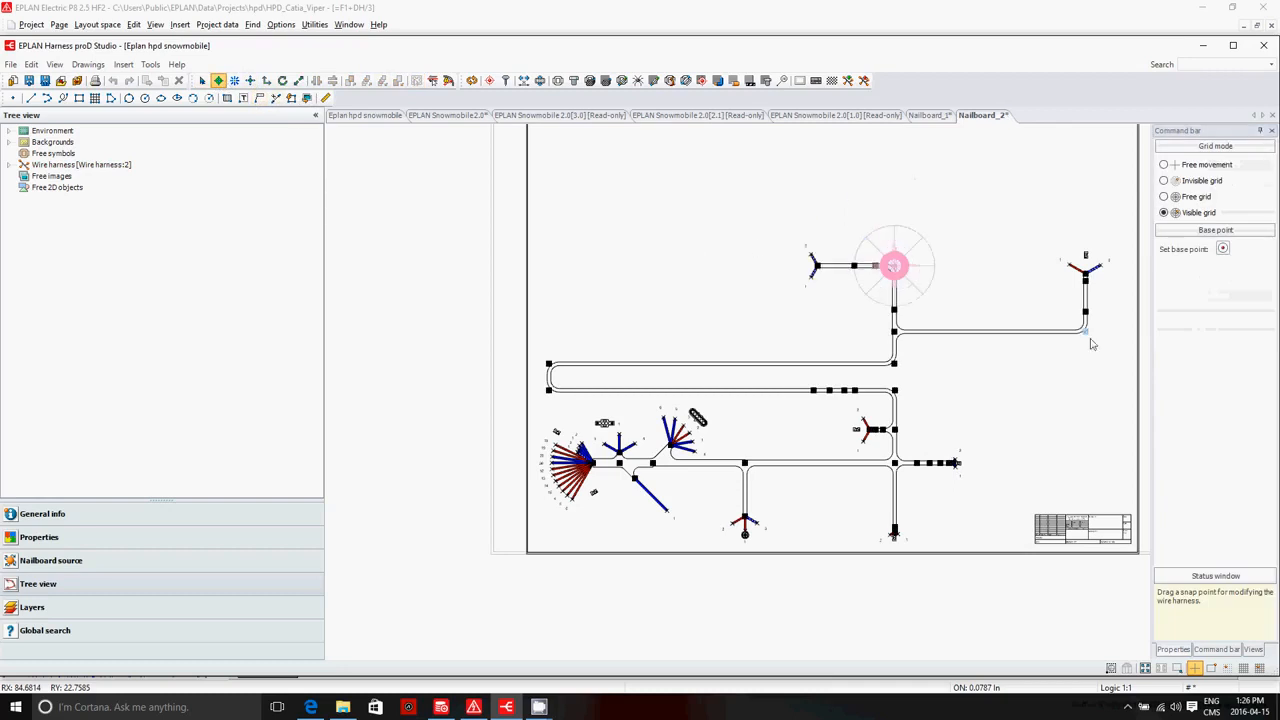
- Try rotating the rest of the harness about the bent bundle's corner point, and undo that rotation
left_click_drag(820, 308, 806, 264)
scroll(806, 264, "down", 1)
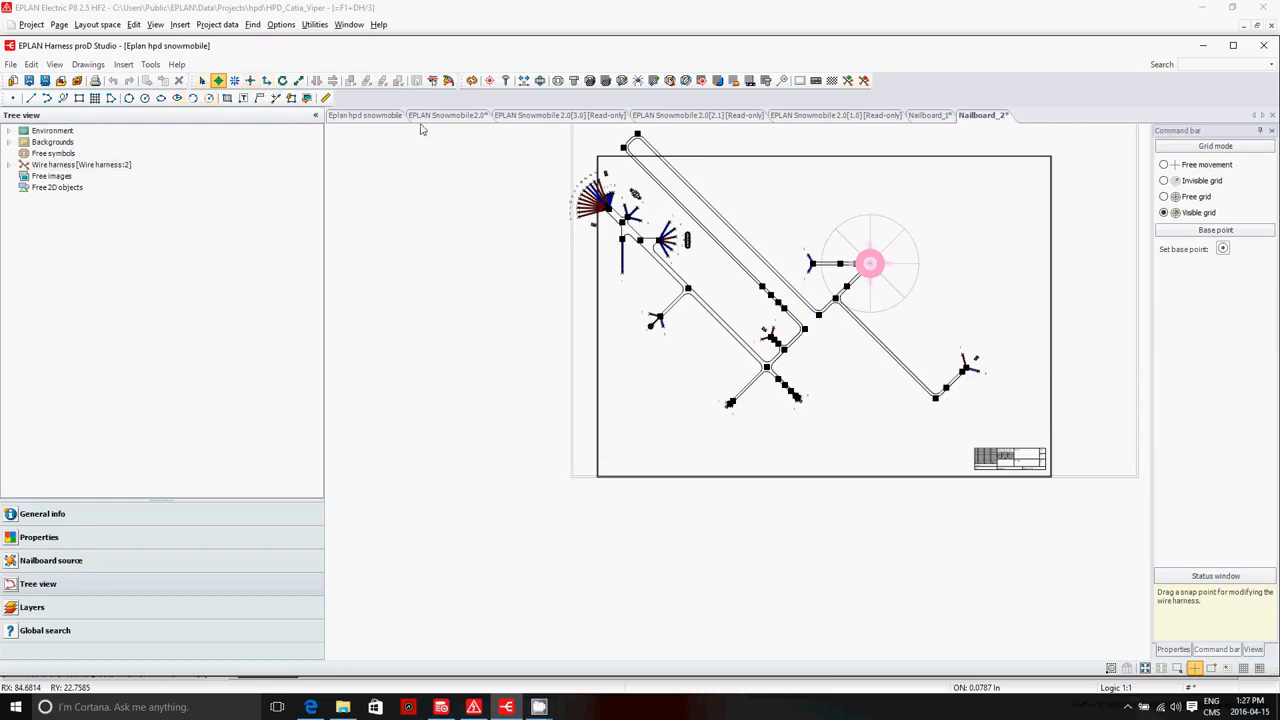
left_click(38, 68)
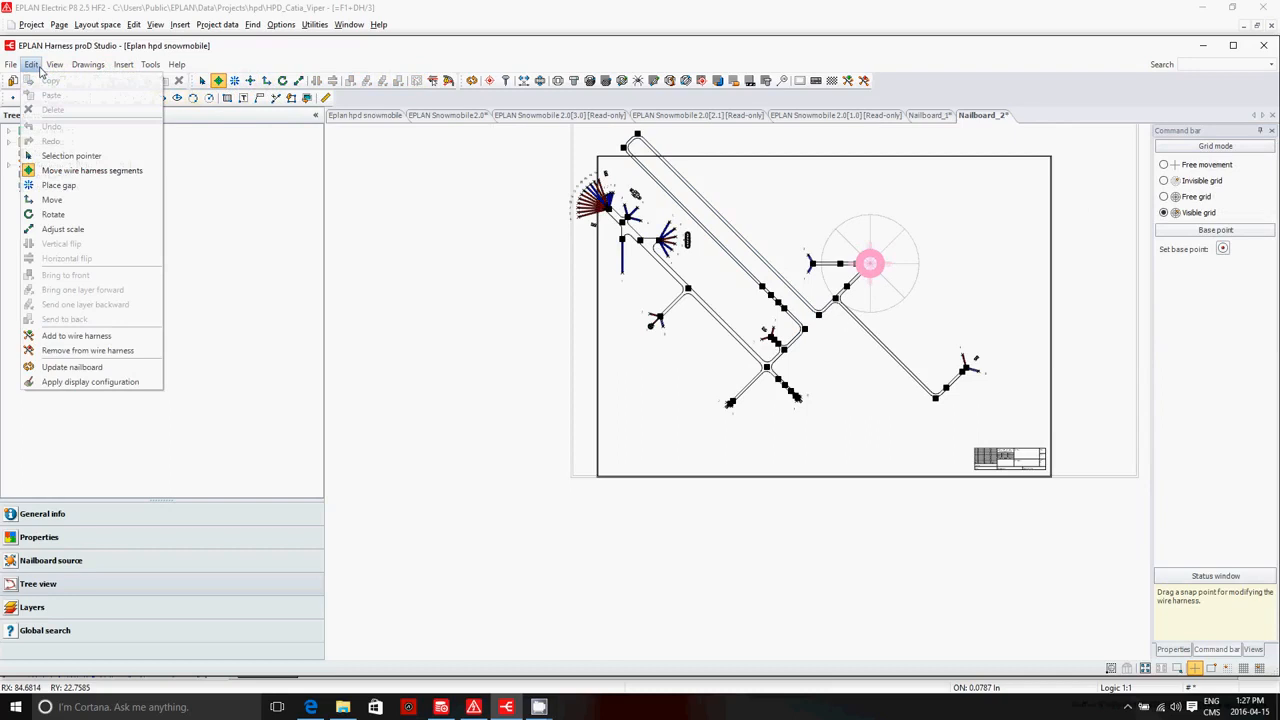
left_click(40, 68)
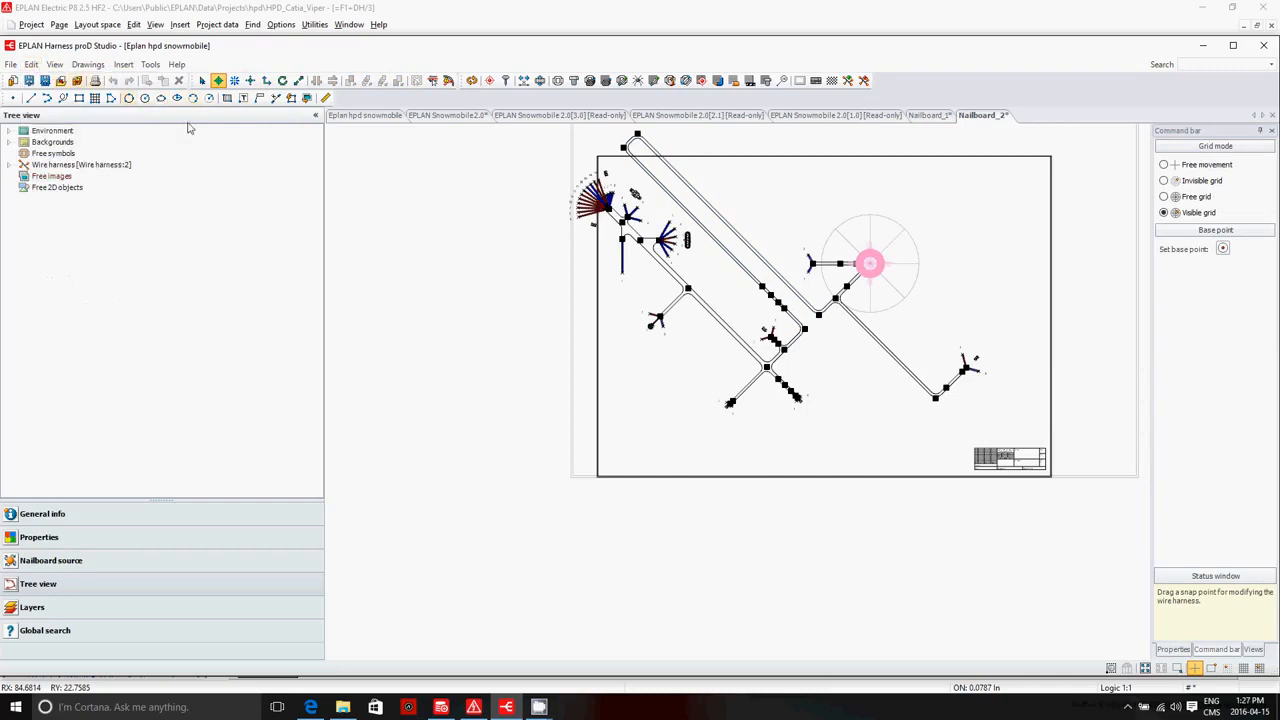
left_click(201, 82)
left_click(113, 80)
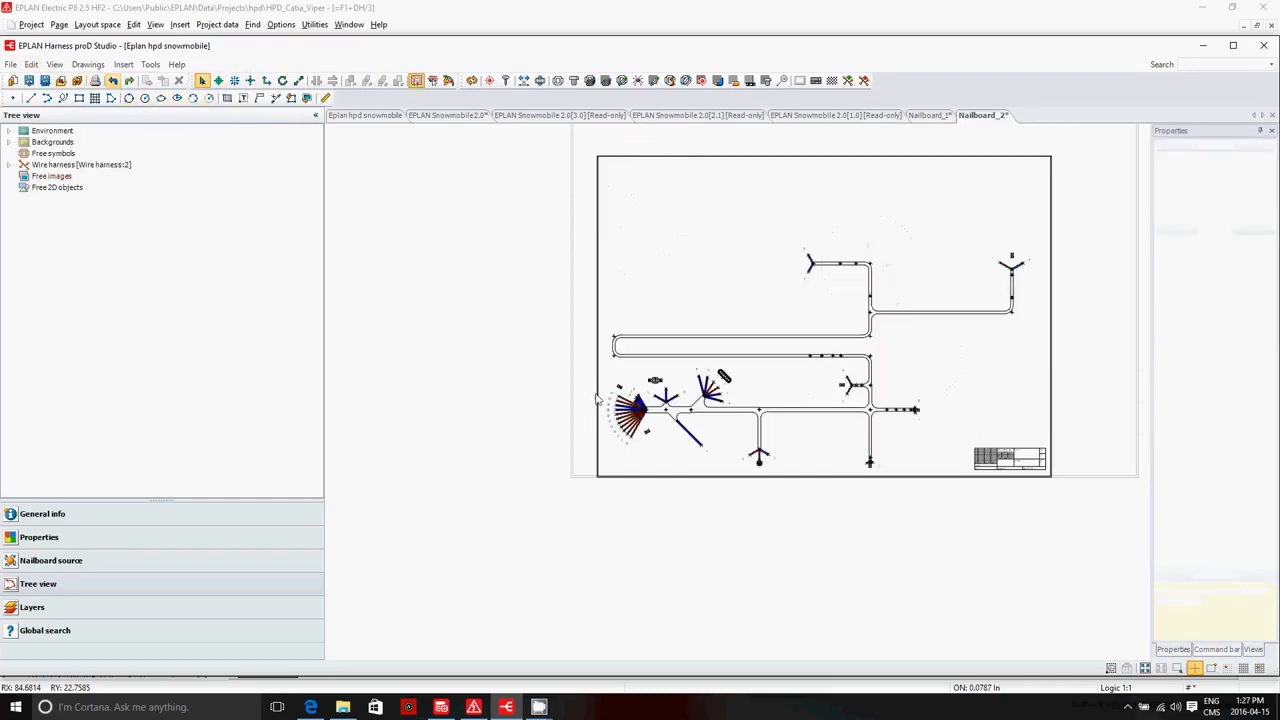
- Insert a connectable object table for +FR-GND-PL to the left of its two-wire fan-out
scroll(814, 272, "up", 4)
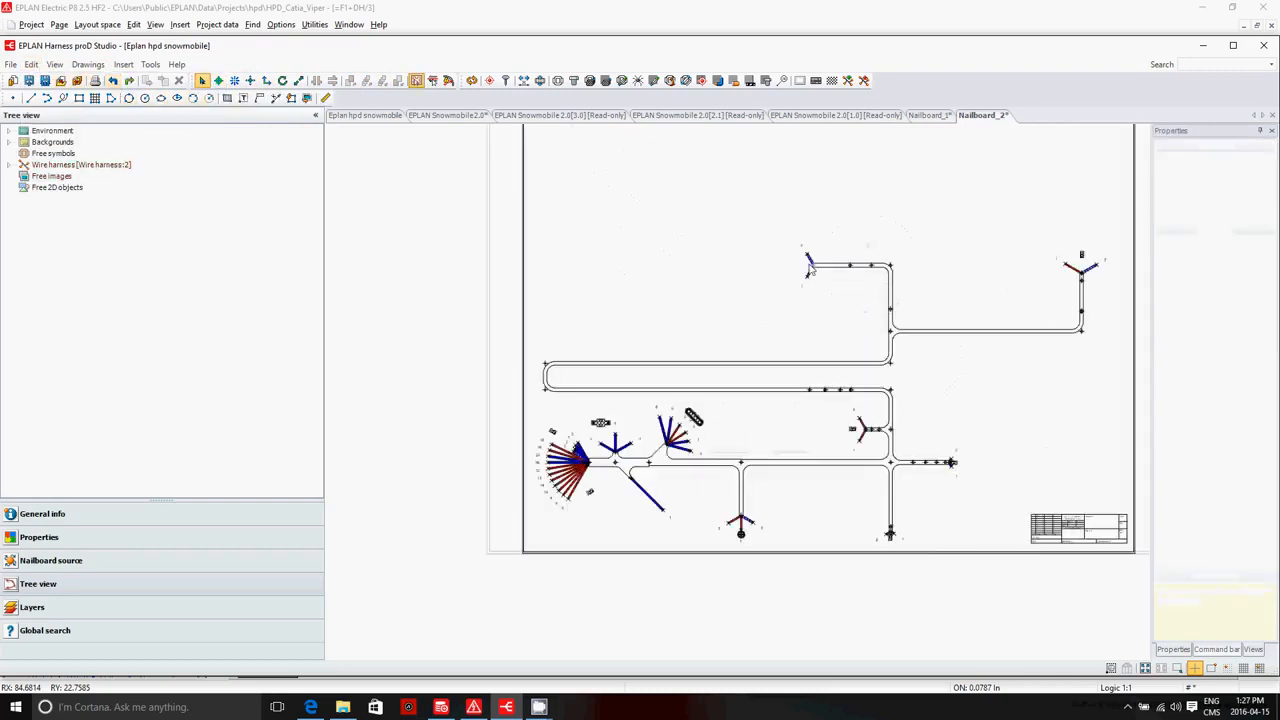
scroll(777, 357, "up", 2)
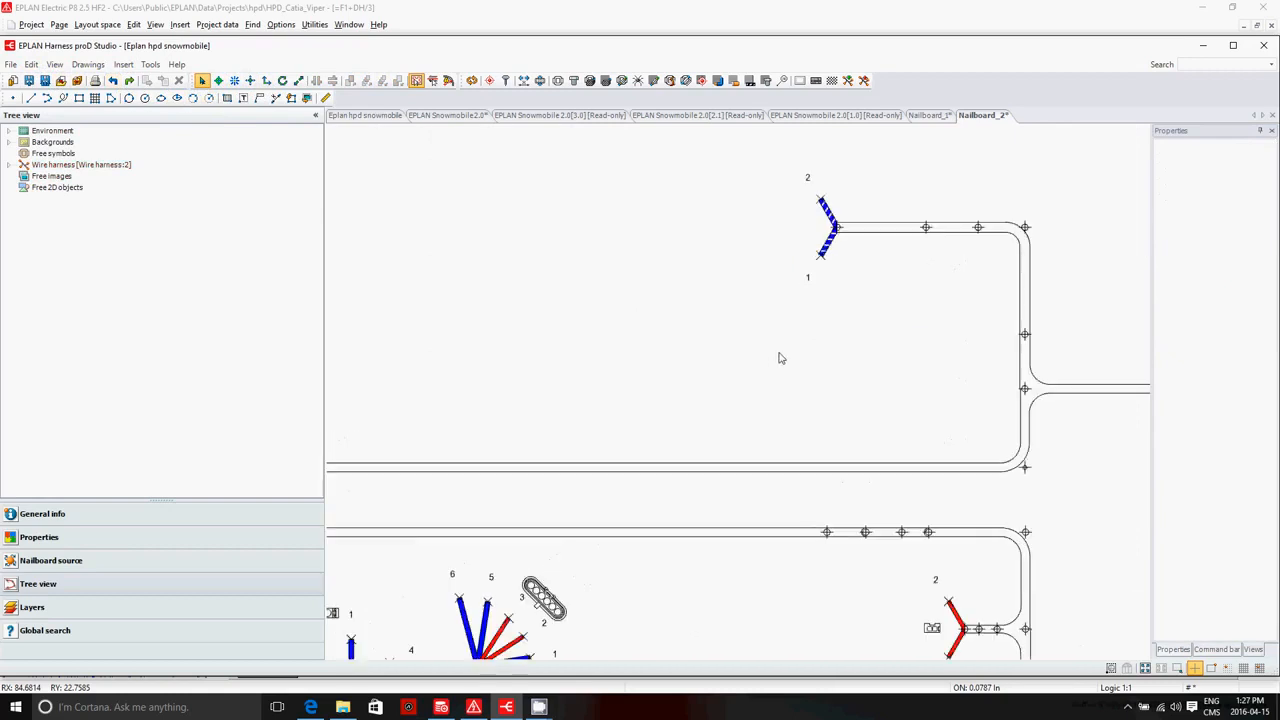
scroll(790, 360, "down", 2)
scroll(800, 300, "up", 2)
scroll(808, 166, "up", 1)
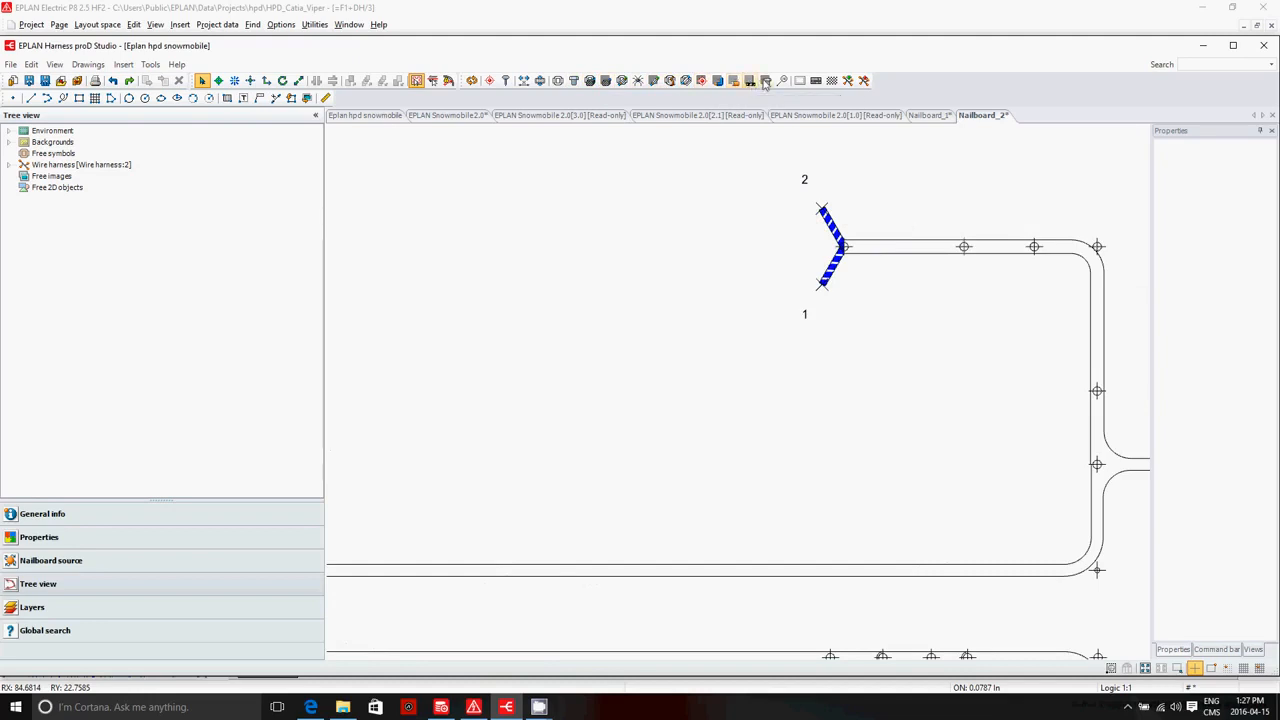
left_click(123, 64)
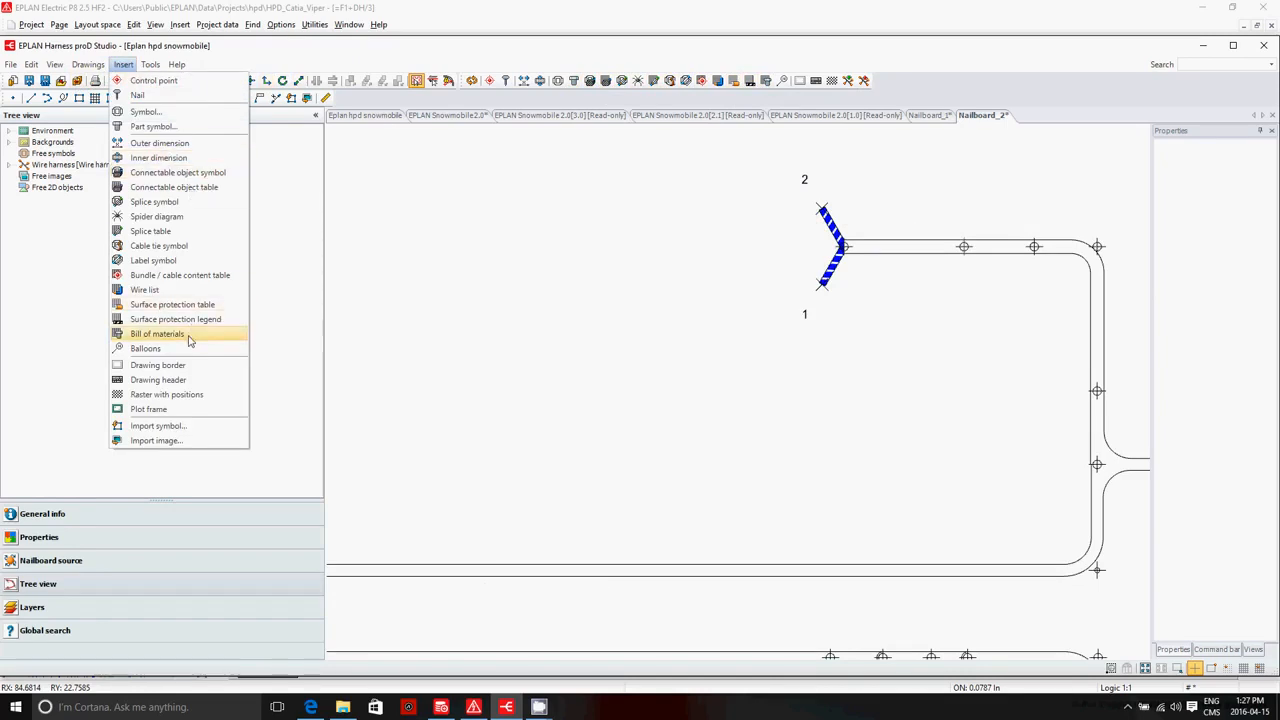
left_click(210, 192)
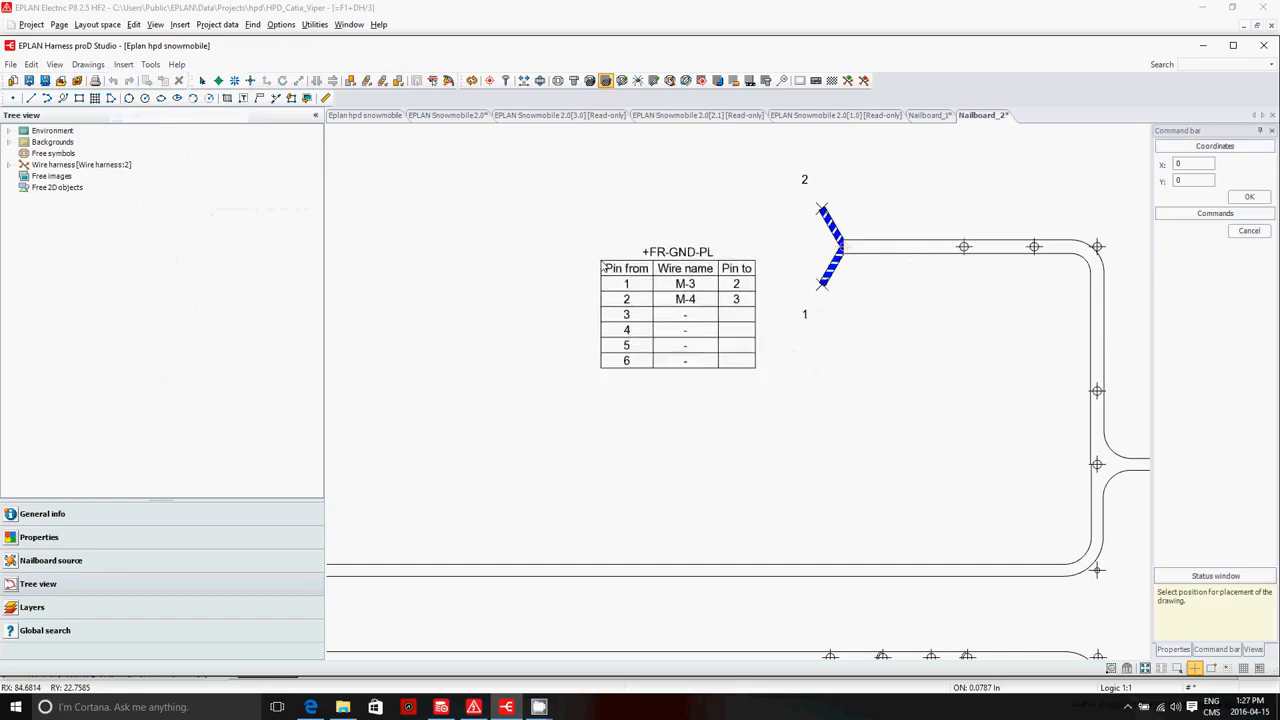
left_click(591, 265)
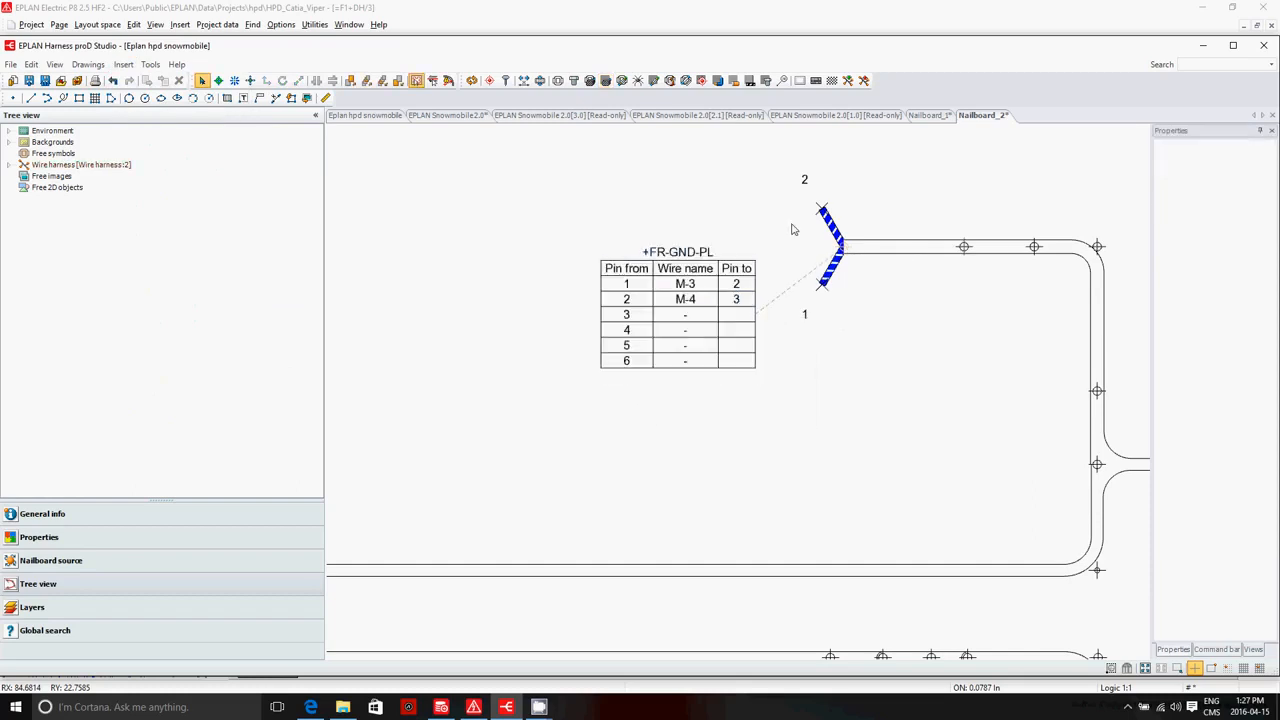
- Insert a connectable object table for +FR-BRK.LT-PL above its fan-out on the far right branch of the harness
scroll(587, 283, "down", 5)
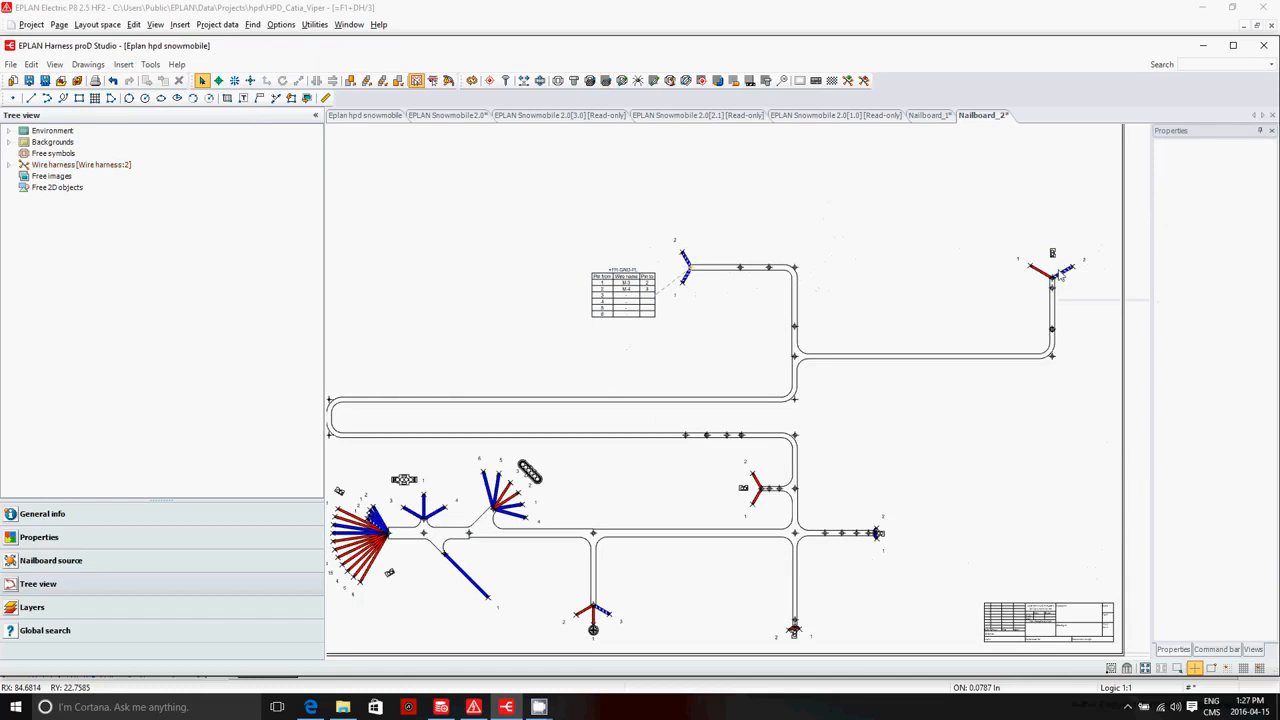
left_click(1053, 286)
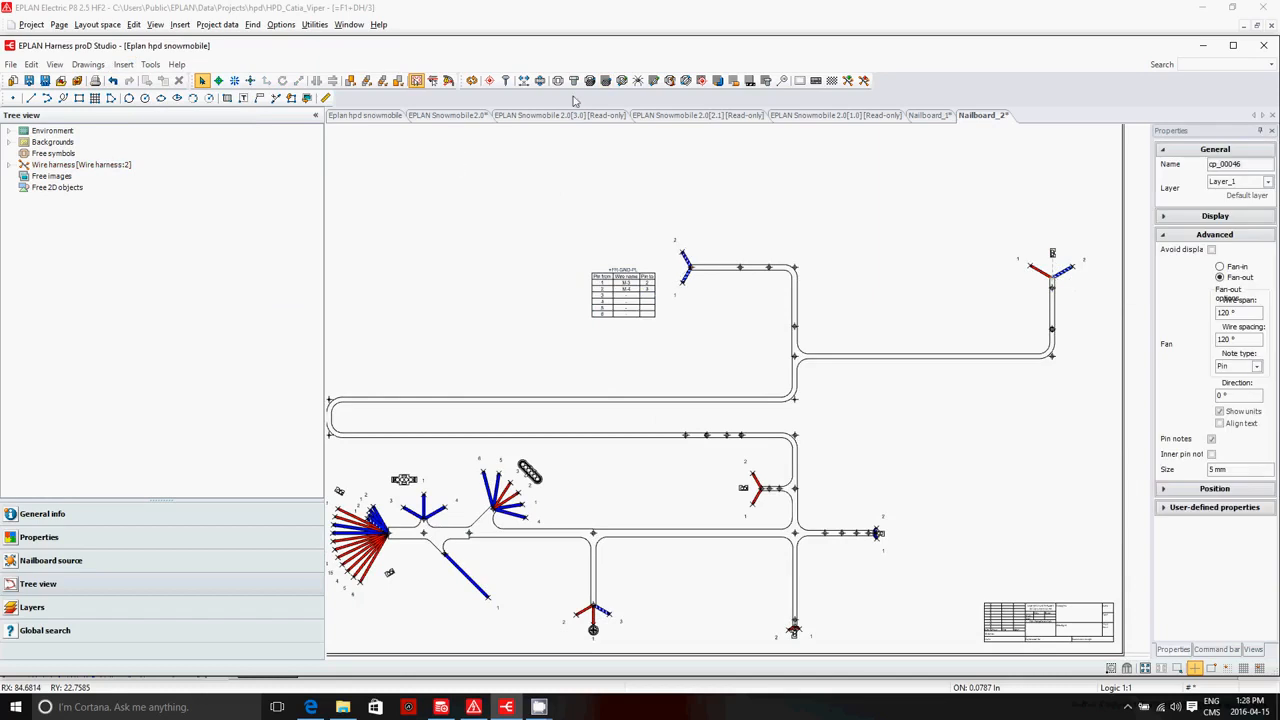
left_click(123, 64)
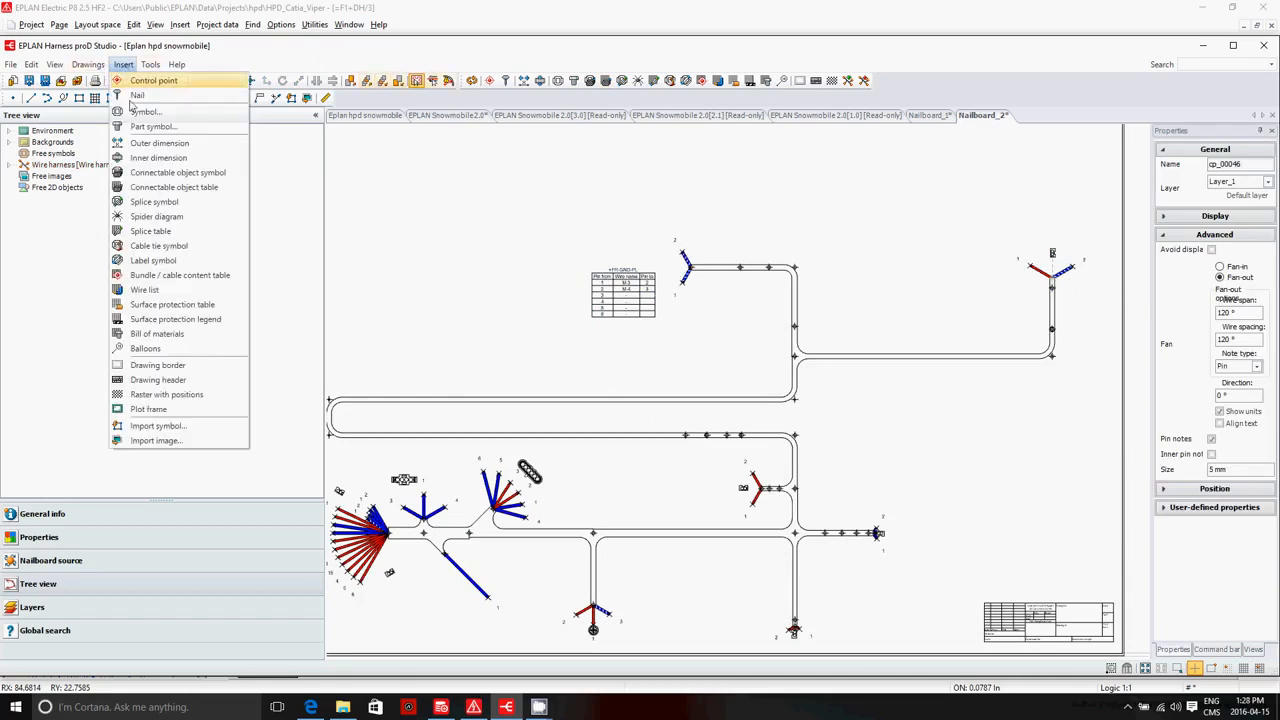
left_click(174, 190)
left_click(975, 223)
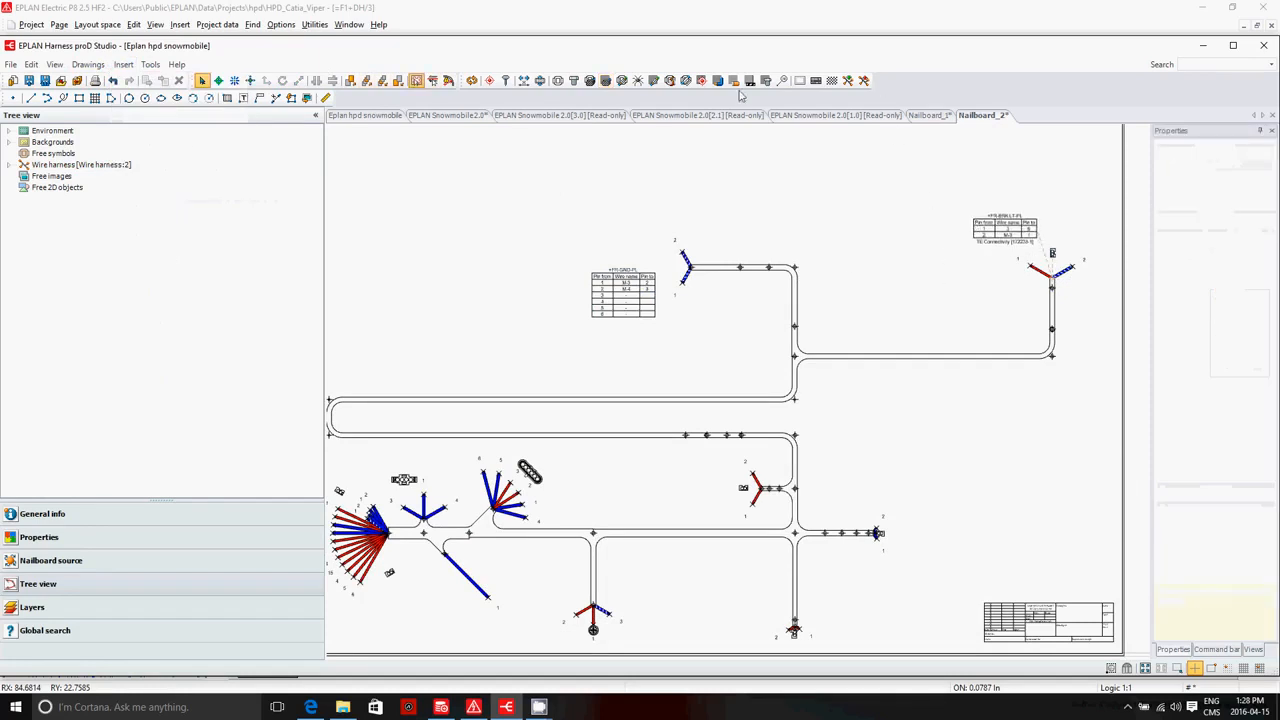
- Insert a connectable object table for +MT-RES2-PL to the left of its red two-wire fan-out
left_click(605, 82)
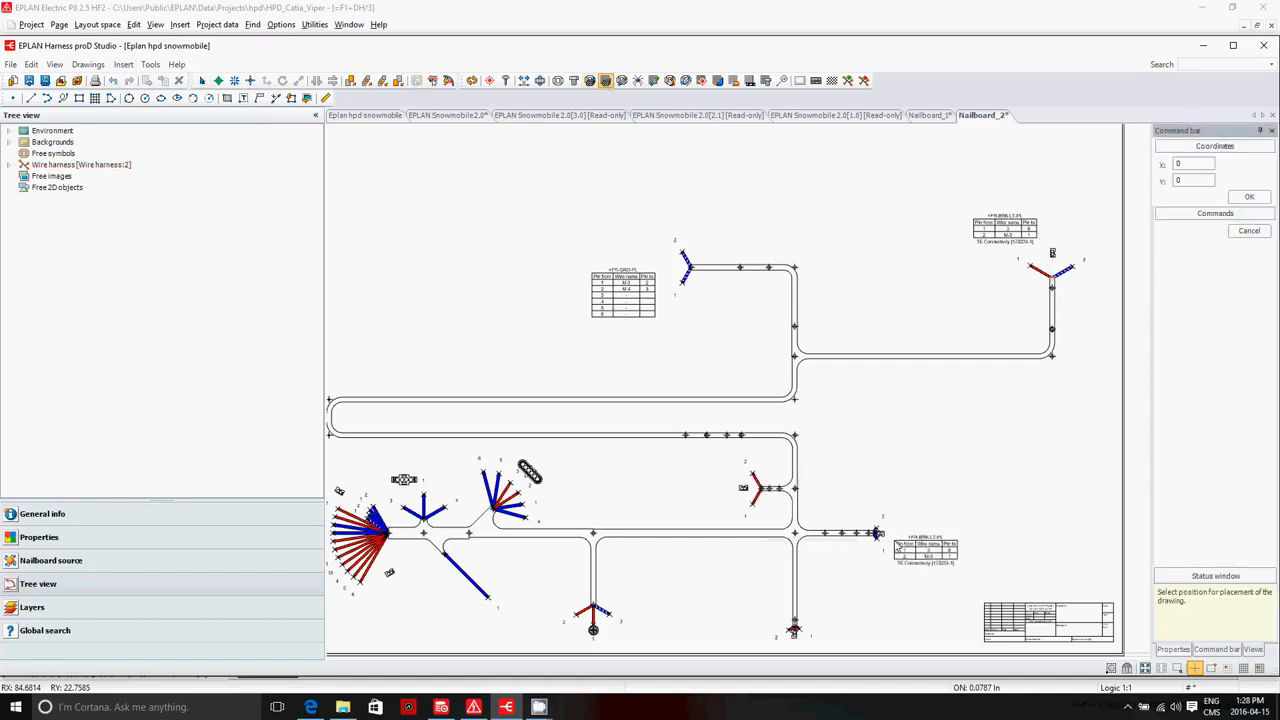
left_click(881, 532)
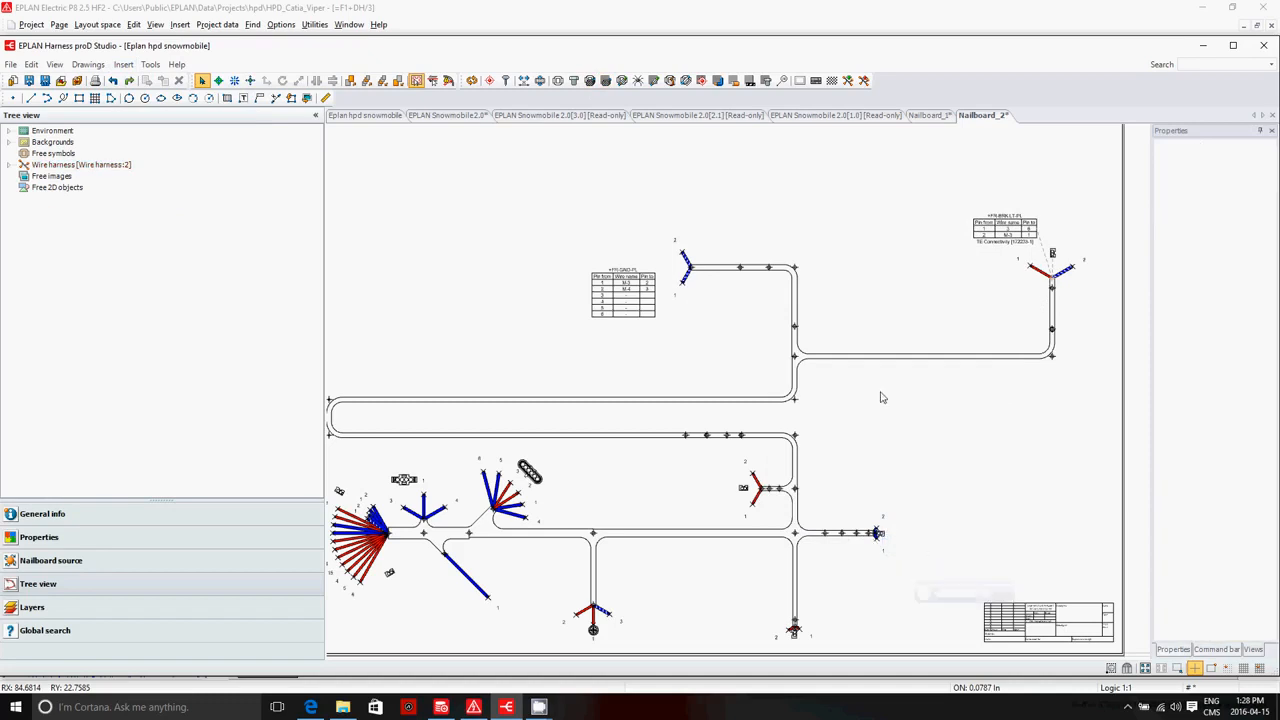
scroll(880, 394, "up", 2)
scroll(641, 584, "down", 3)
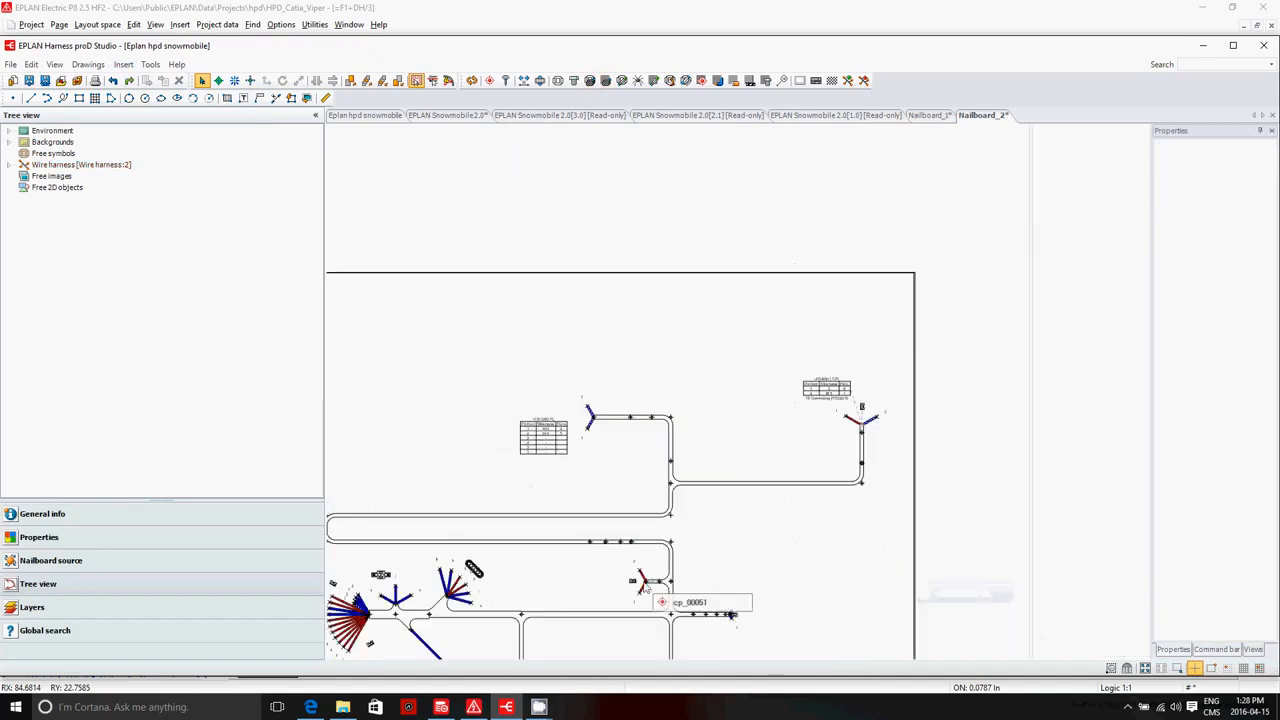
left_click(605, 81)
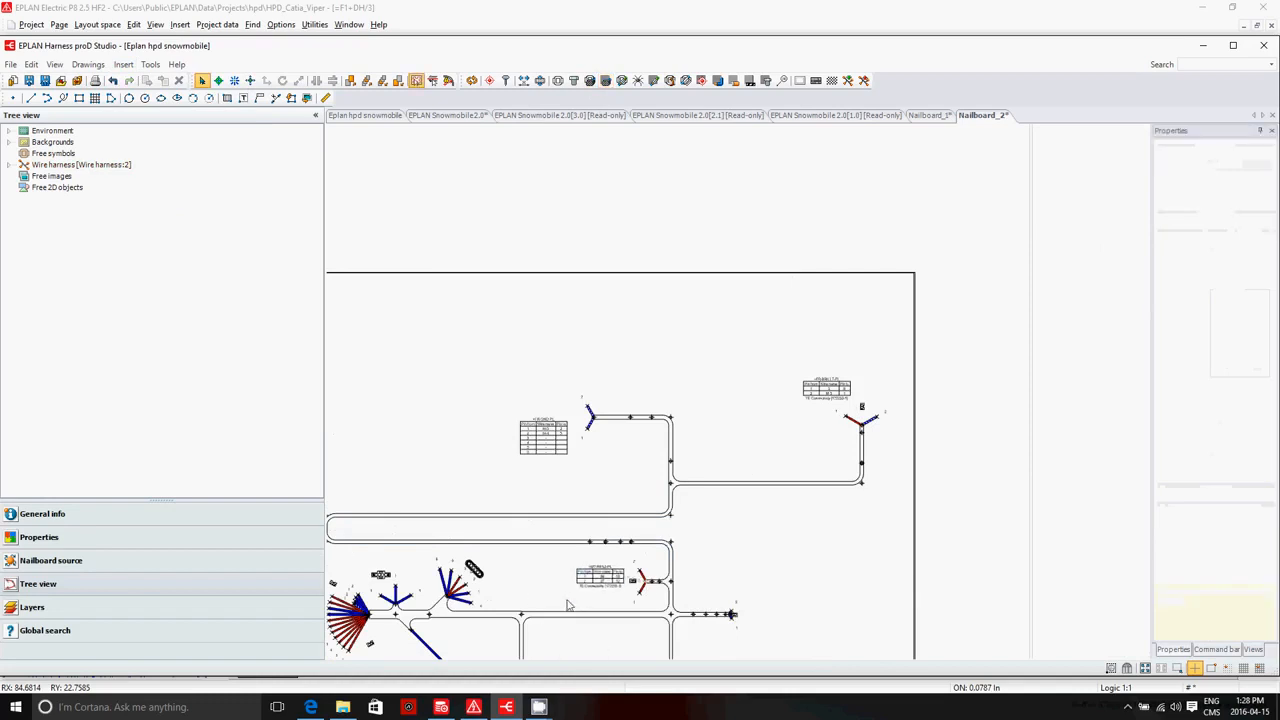
- Try to insert a connectable object table for the +MT-START-PL connector on the short right-hand branch
scroll(740, 633, "up", 5)
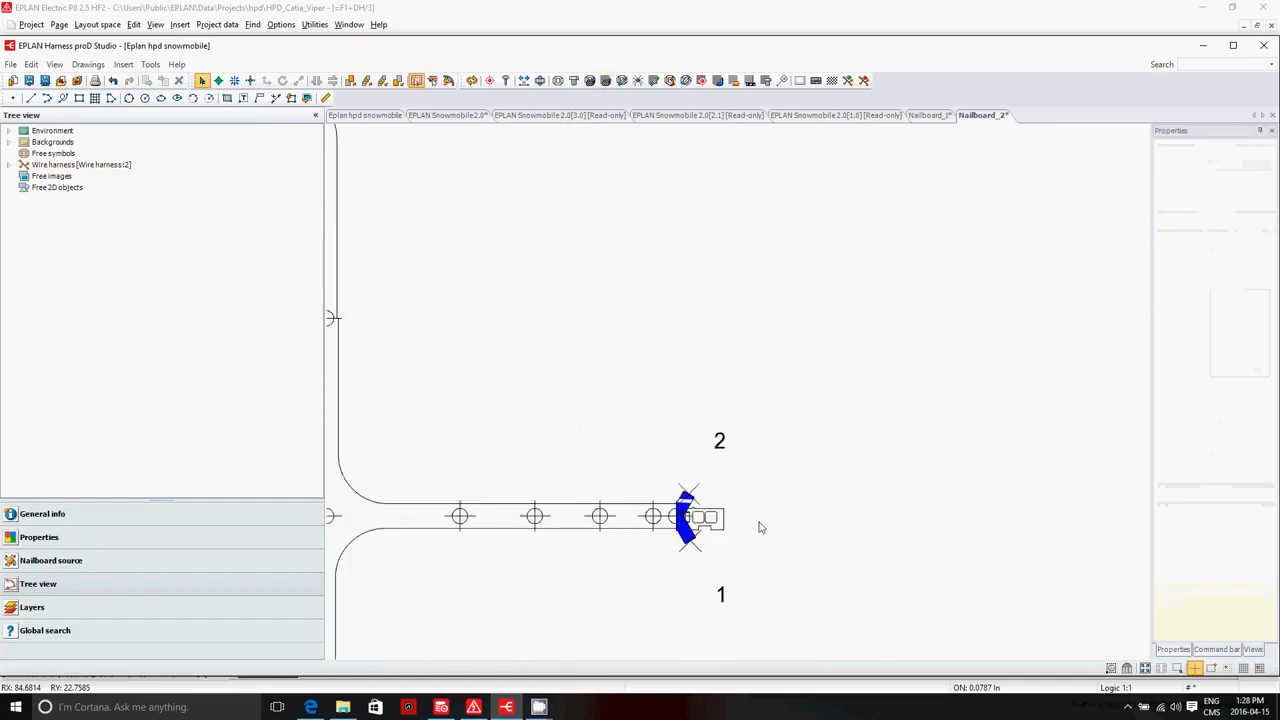
left_click(716, 523)
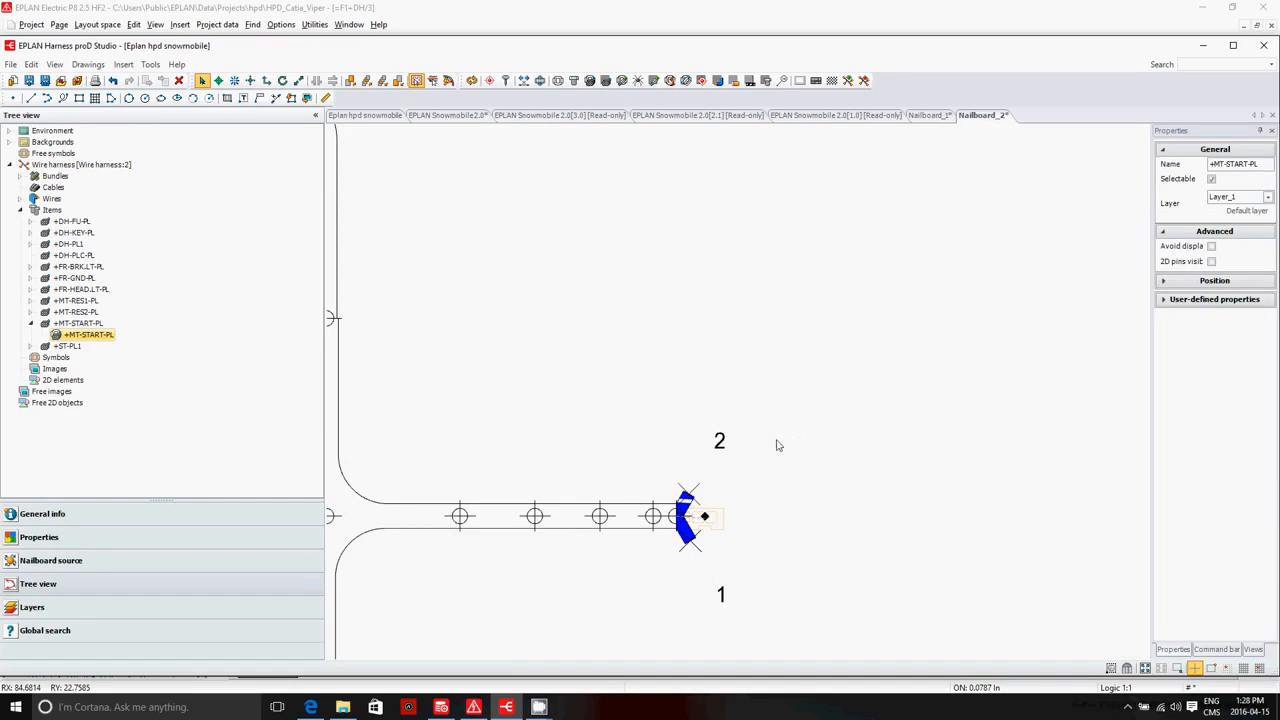
left_click(605, 81)
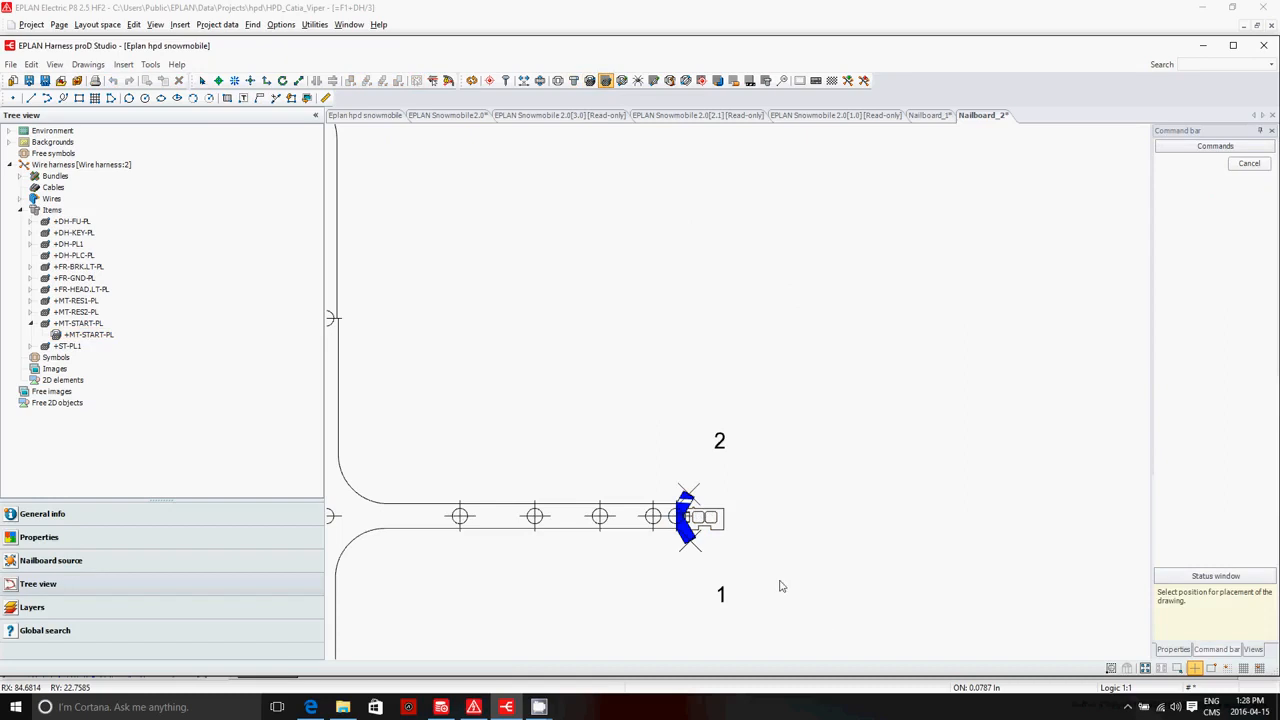
scroll(620, 389, "down", 3)
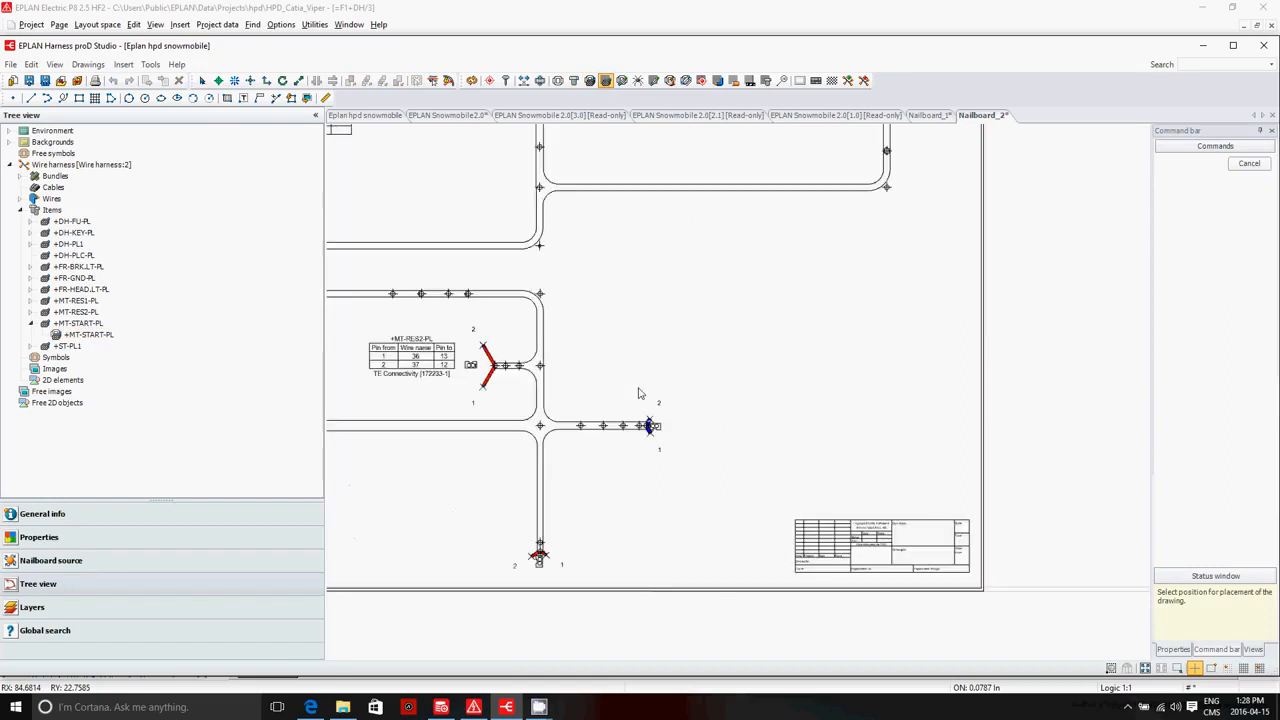
scroll(905, 398, "up", 1)
scroll(877, 406, "down", 4)
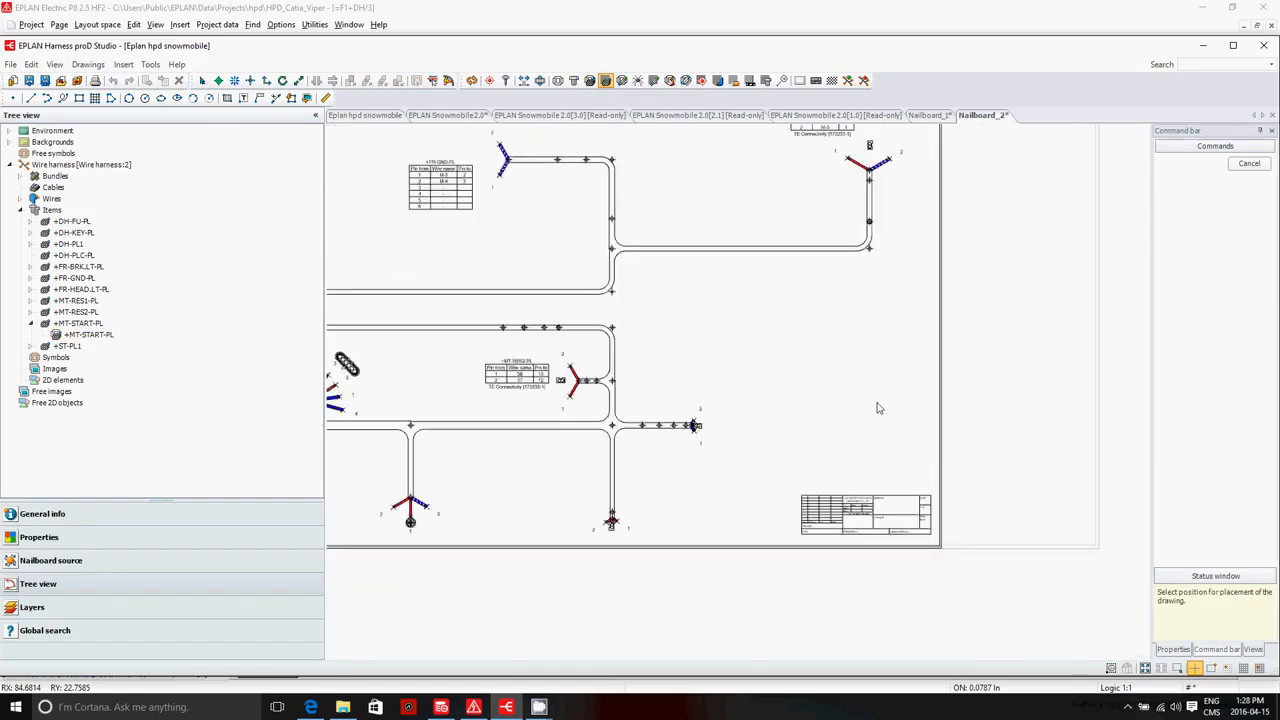
- Insert a connectable object table for +DH-FU-PL above the left end of the long looped bundle
scroll(540, 428, "up", 4)
scroll(540, 428, "up", 2)
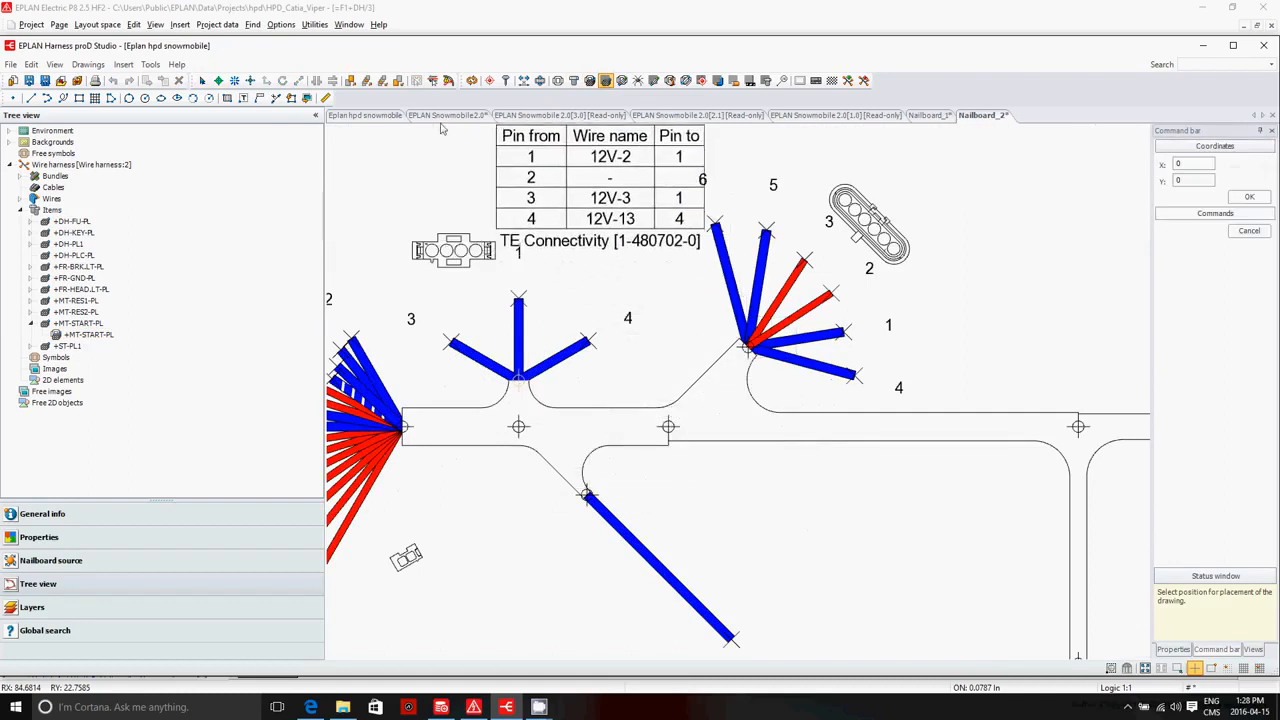
scroll(530, 252, "up", 1)
scroll(532, 258, "down", 4)
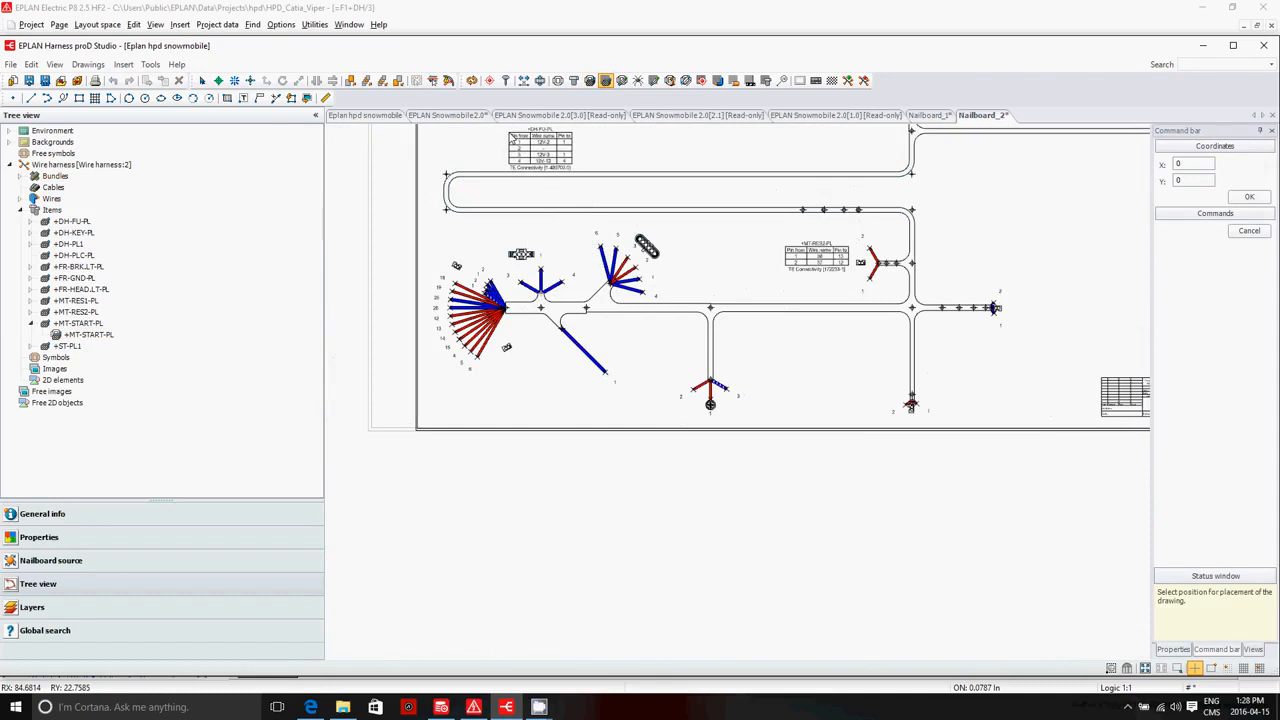
left_click(511, 131)
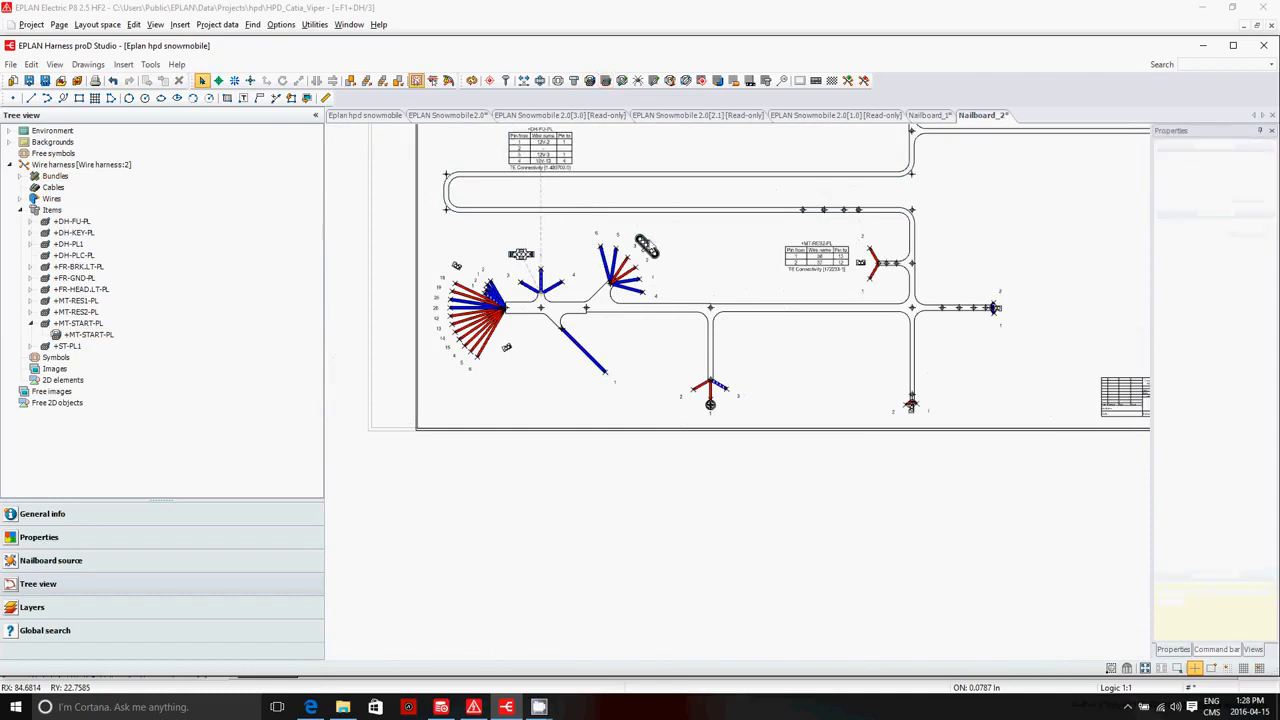
- Insert a wire list in the upper-left corner of the Nailboard_2 drawing border
left_click(613, 291)
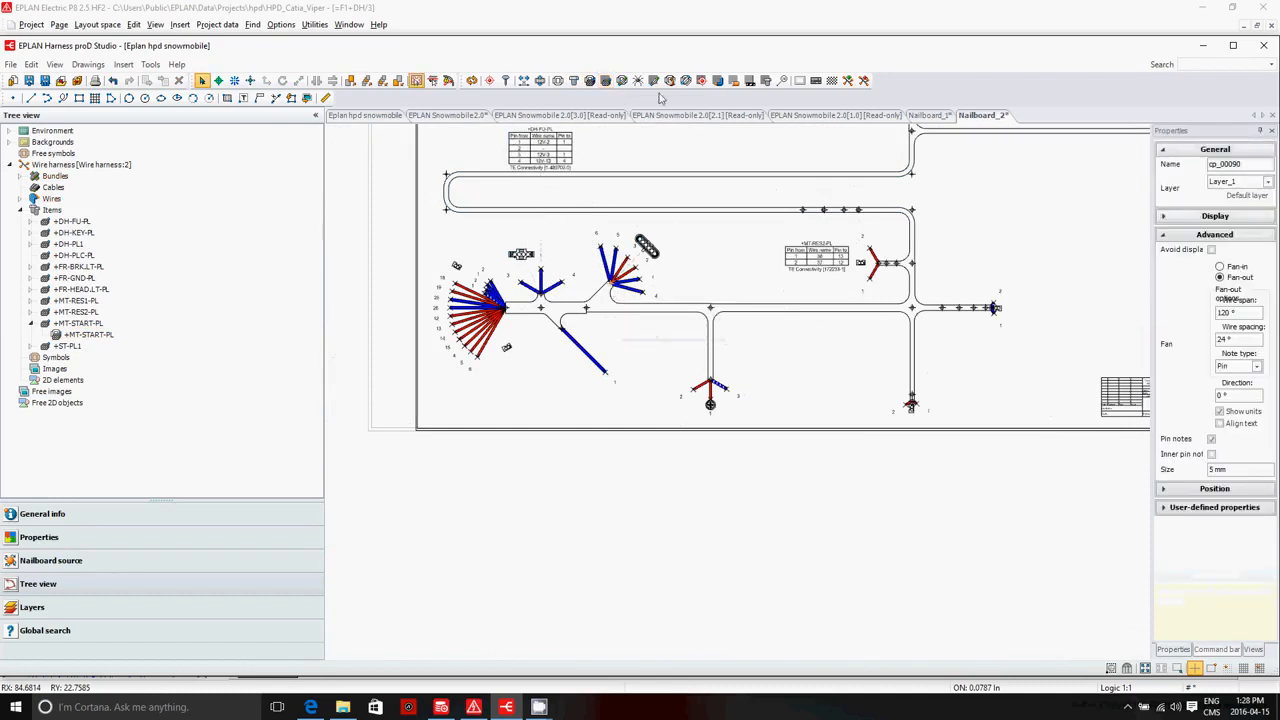
scroll(663, 354, "up", 3)
scroll(597, 474, "down", 6)
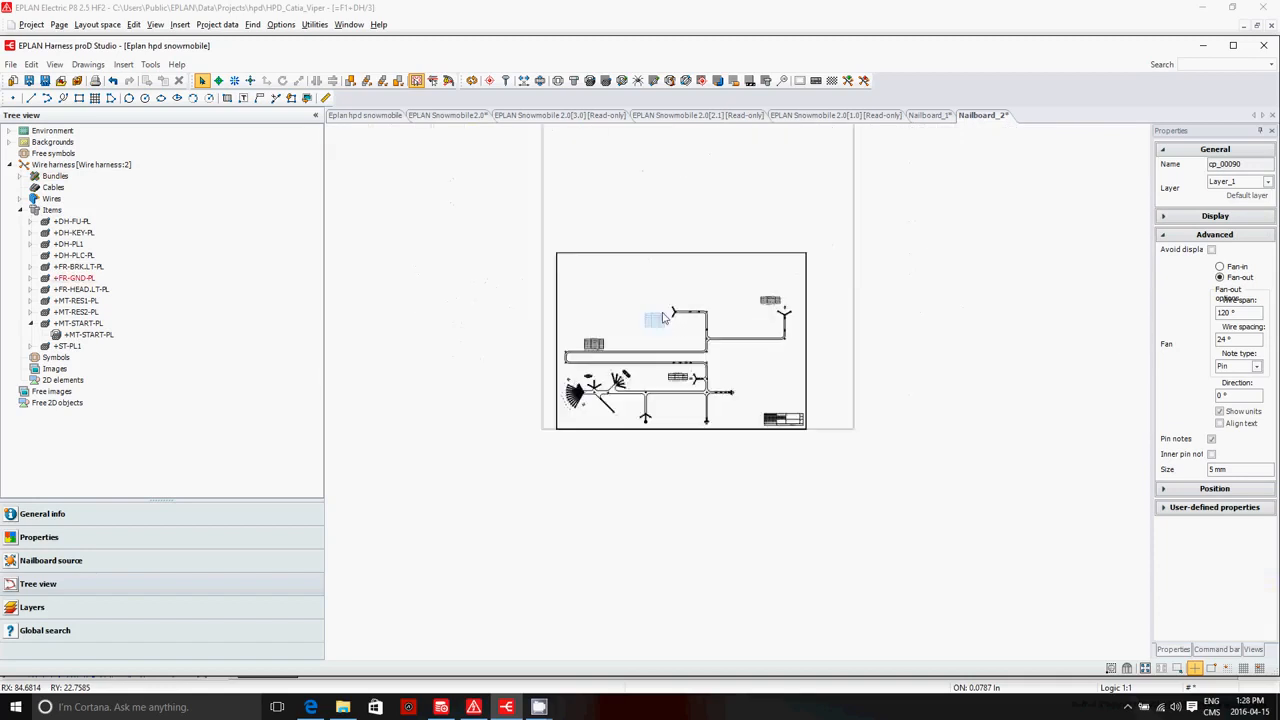
scroll(620, 286, "up", 4)
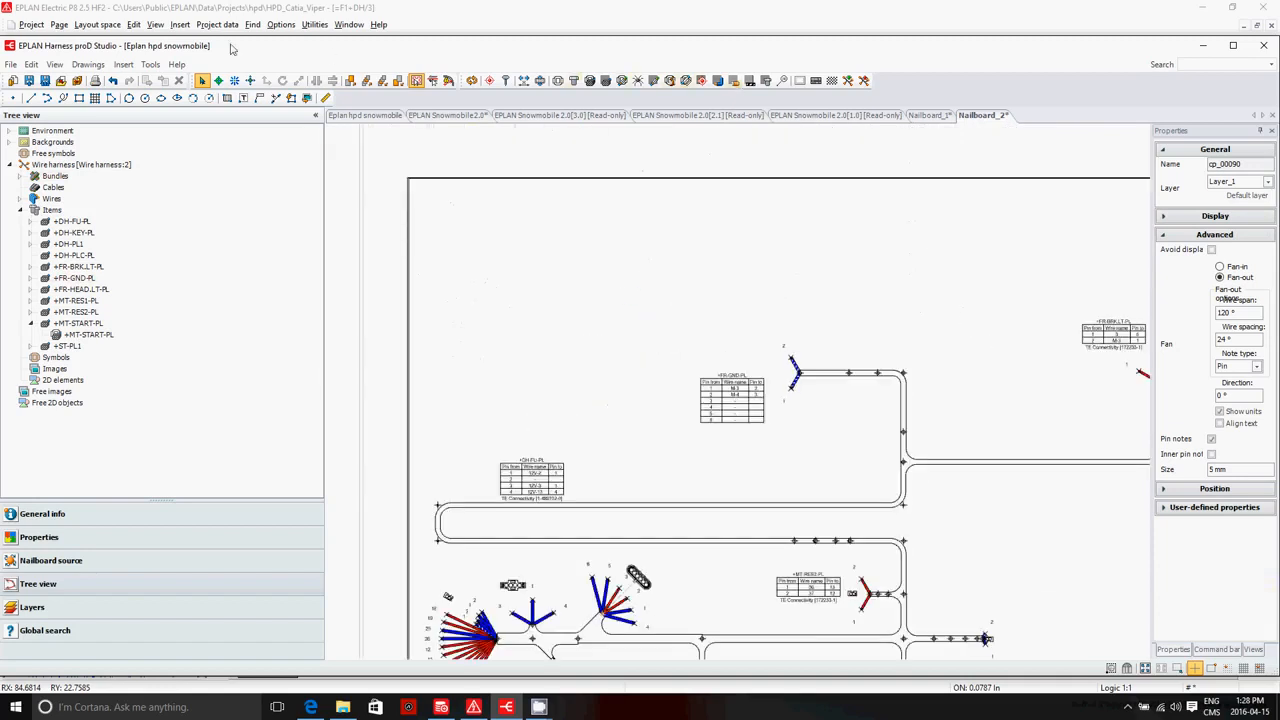
left_click(123, 64)
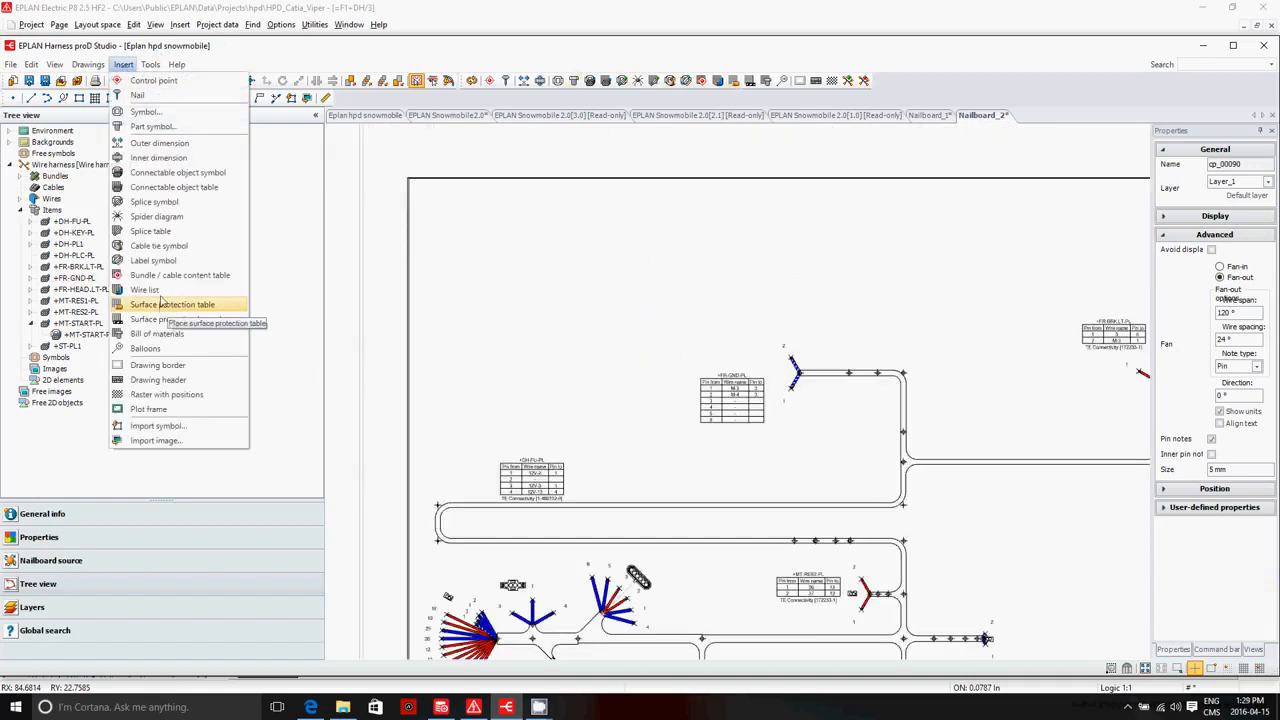
left_click(144, 289)
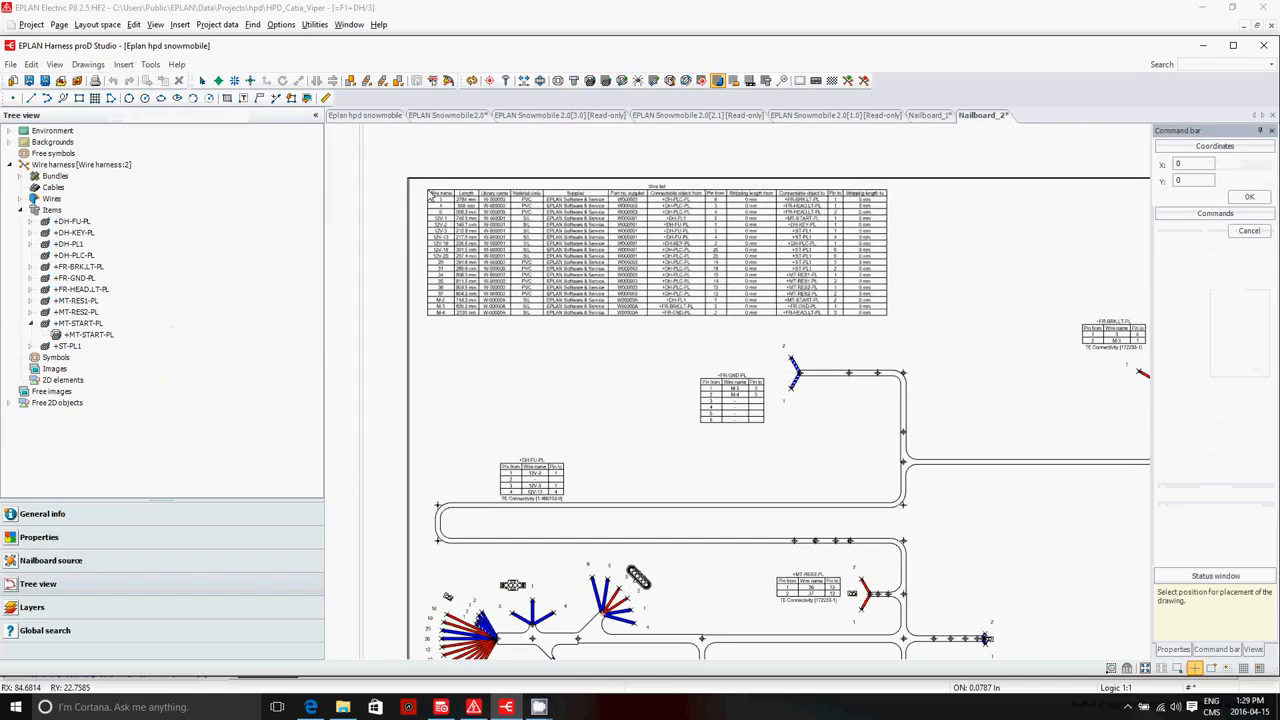
left_click(432, 197)
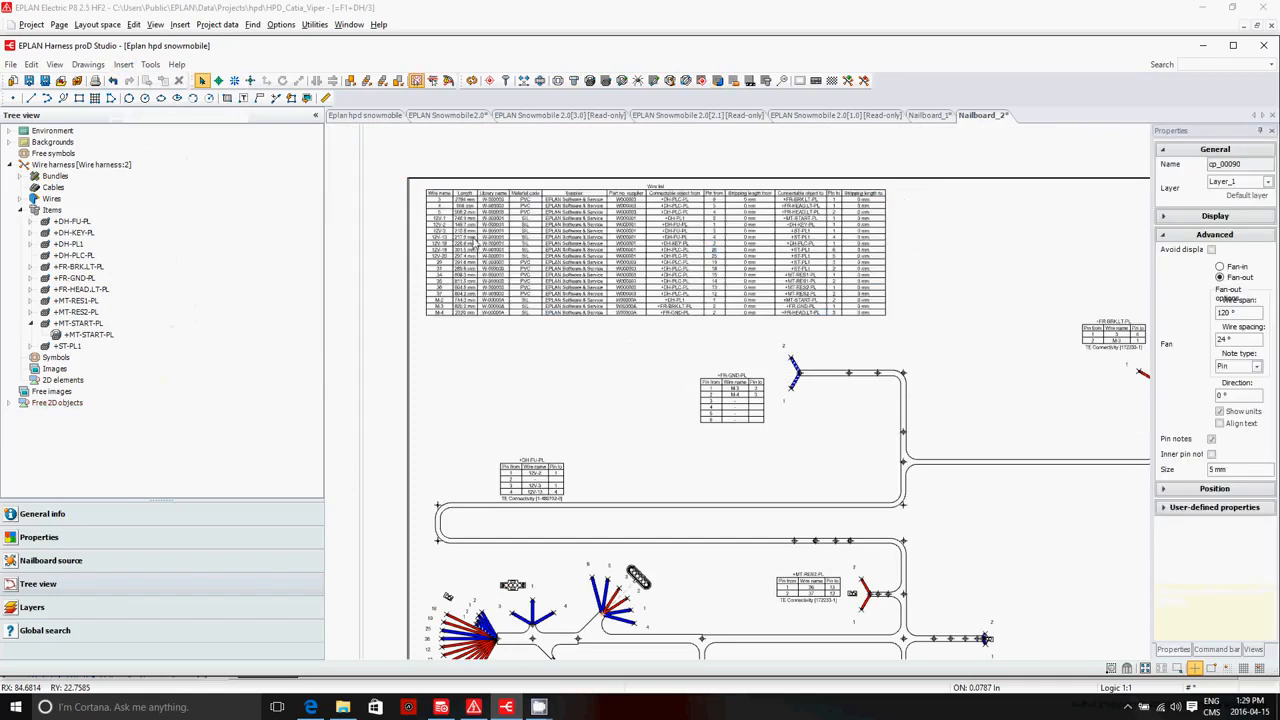
- Insert a bill of materials to the right of the wire list inside the Nailboard_2 drawing border
left_click(123, 64)
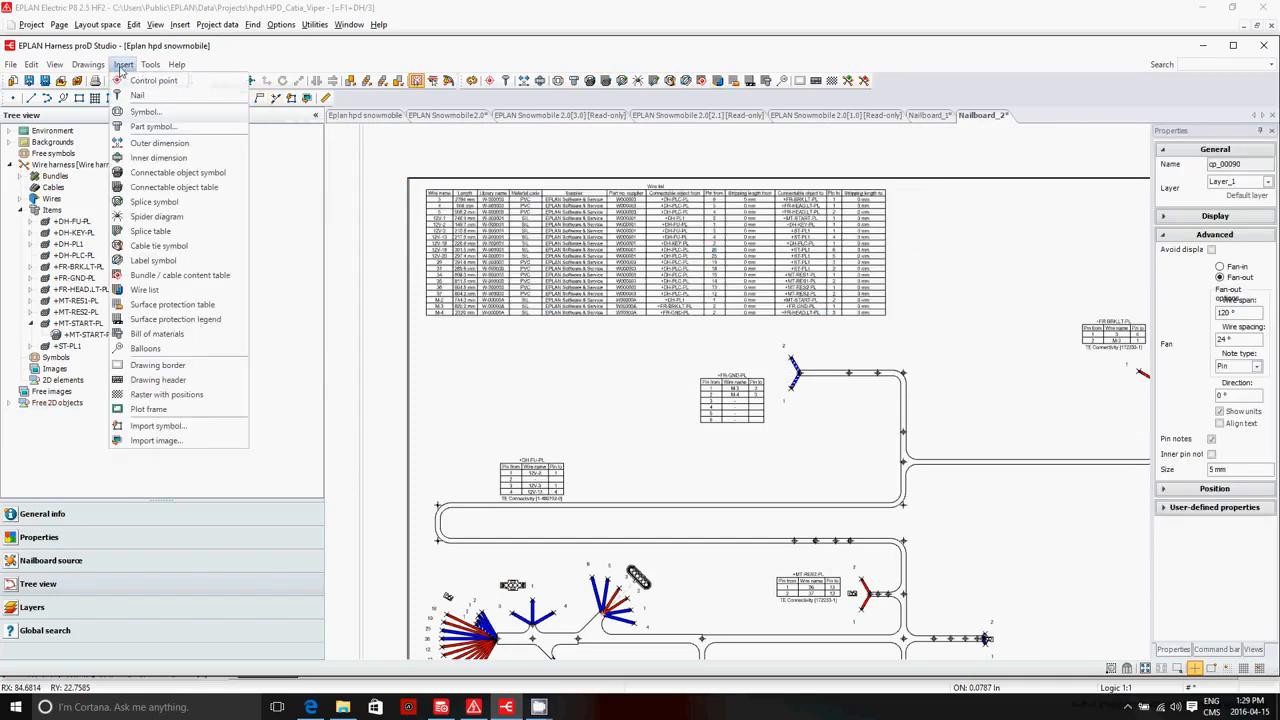
left_click(157, 334)
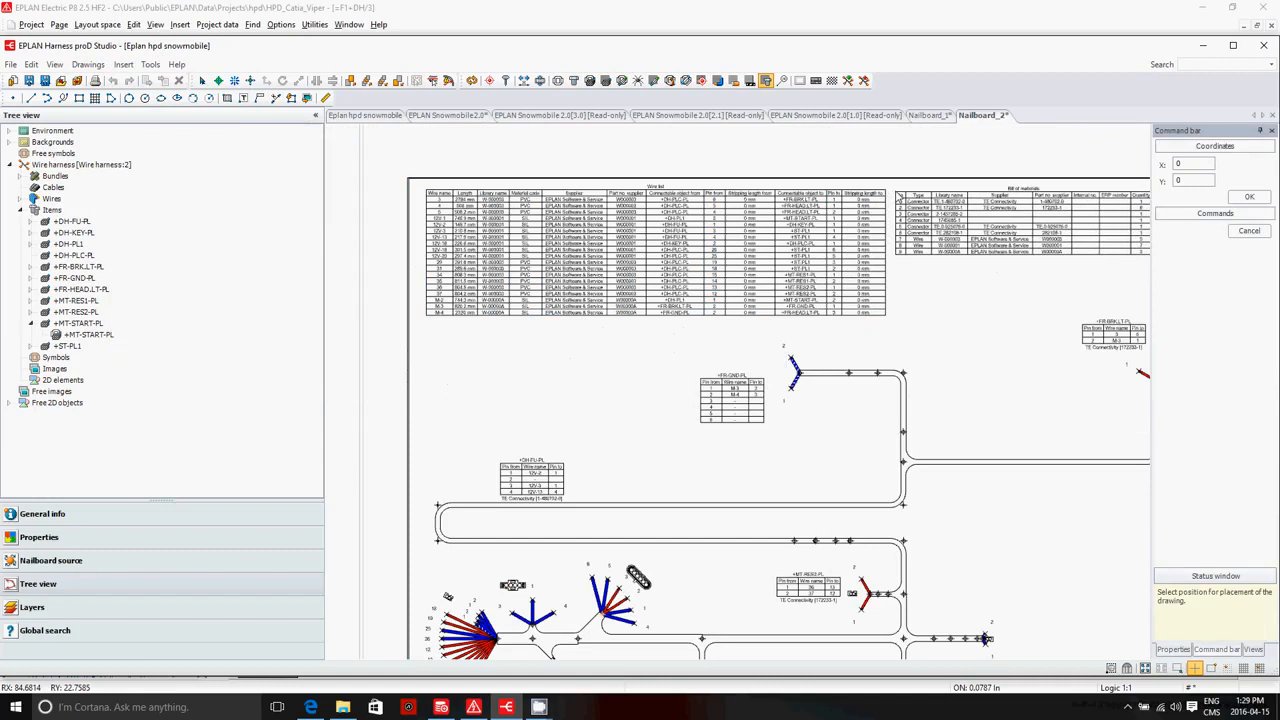
left_click(897, 197)
scroll(474, 340, "up", 2)
scroll(494, 352, "down", 4)
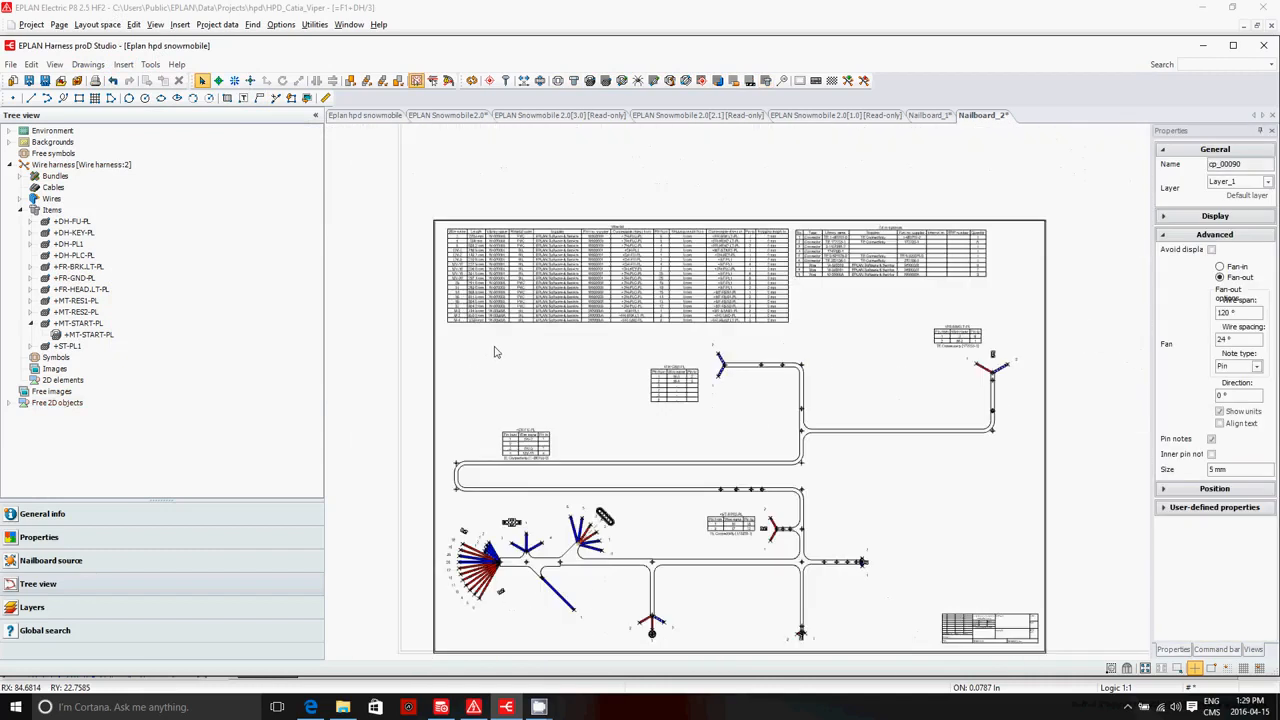
scroll(494, 352, "down", 1)
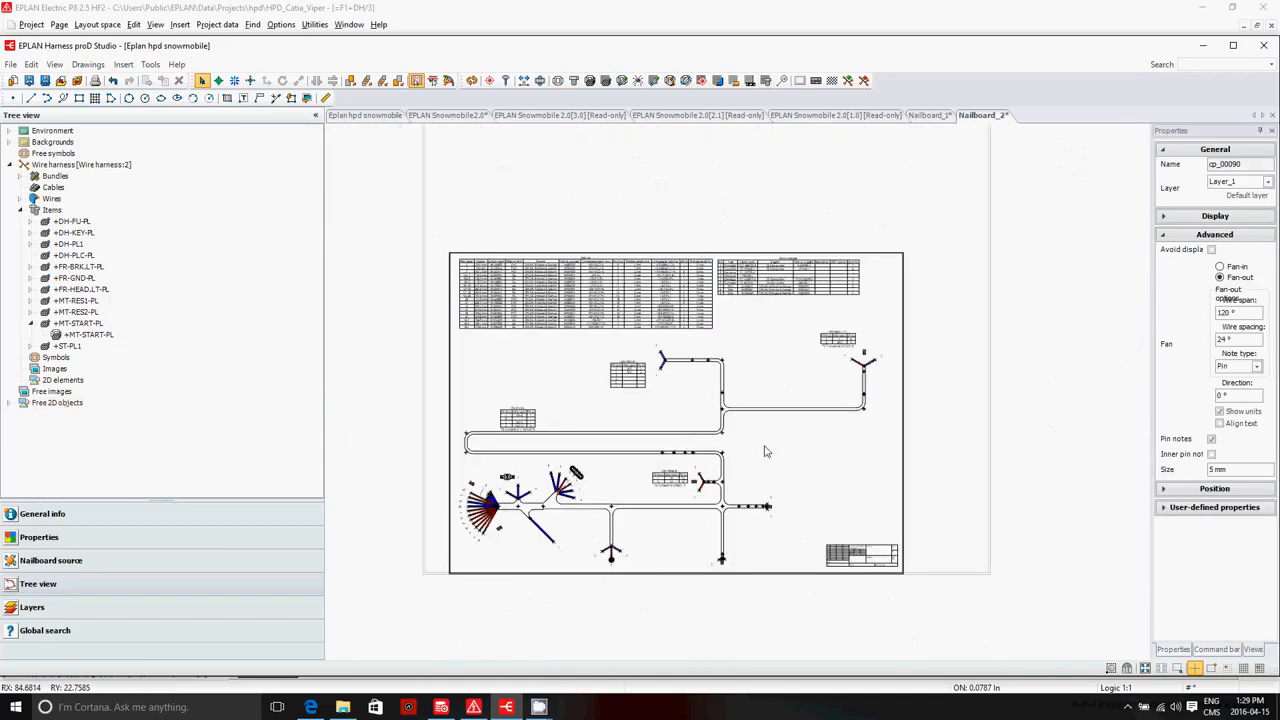
scroll(814, 409, "down", 2)
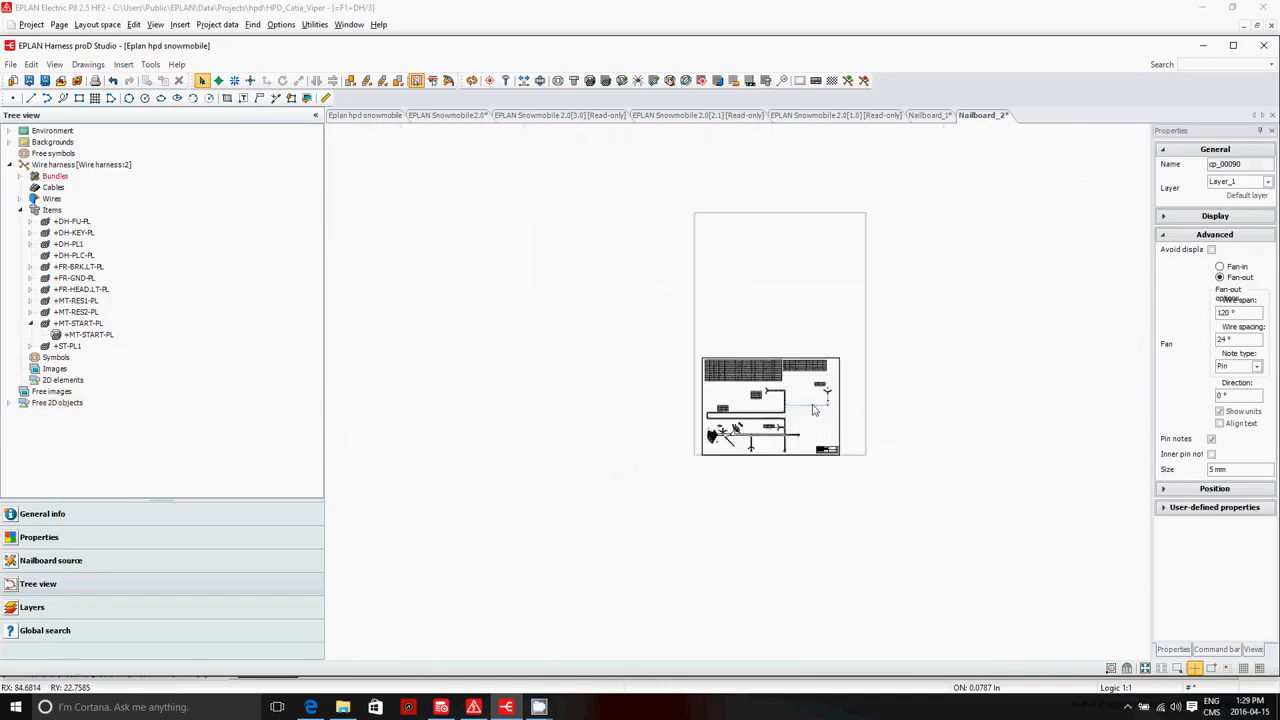
- Insert a nail and position it just below the base of the red-and-blue fan-out that branches up from the main bundle
scroll(816, 410, "up", 5)
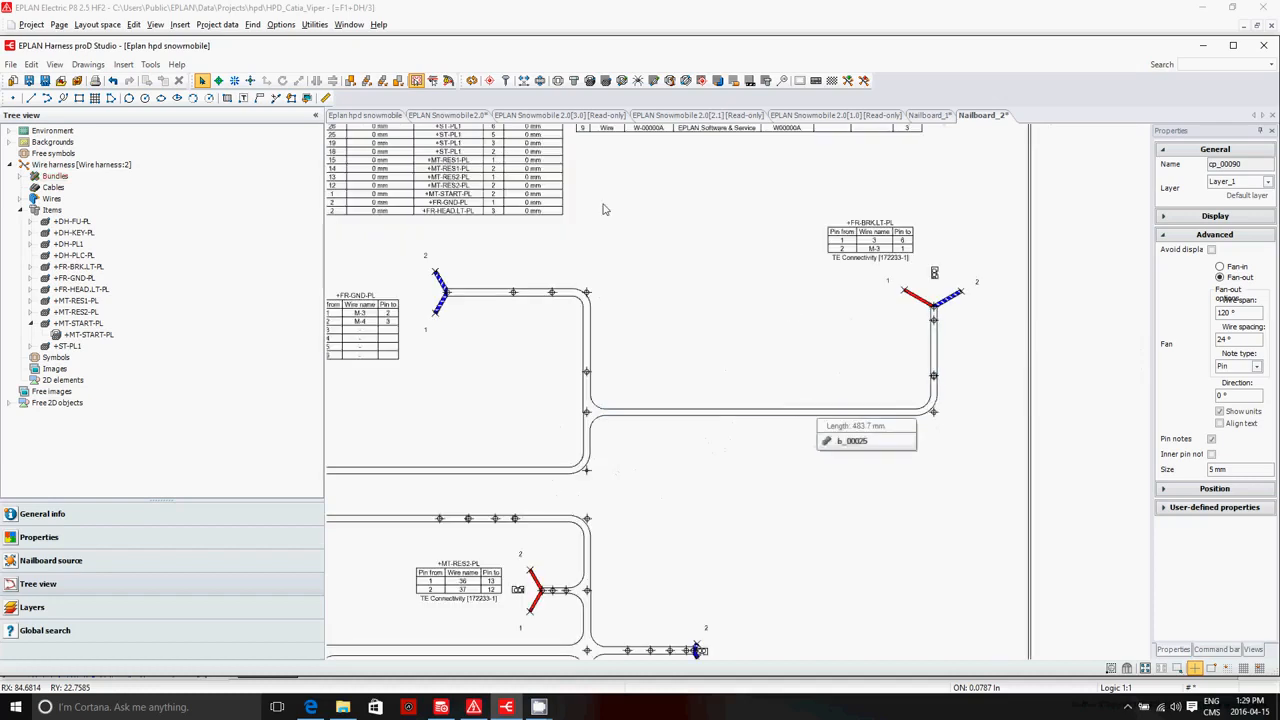
left_click(507, 82)
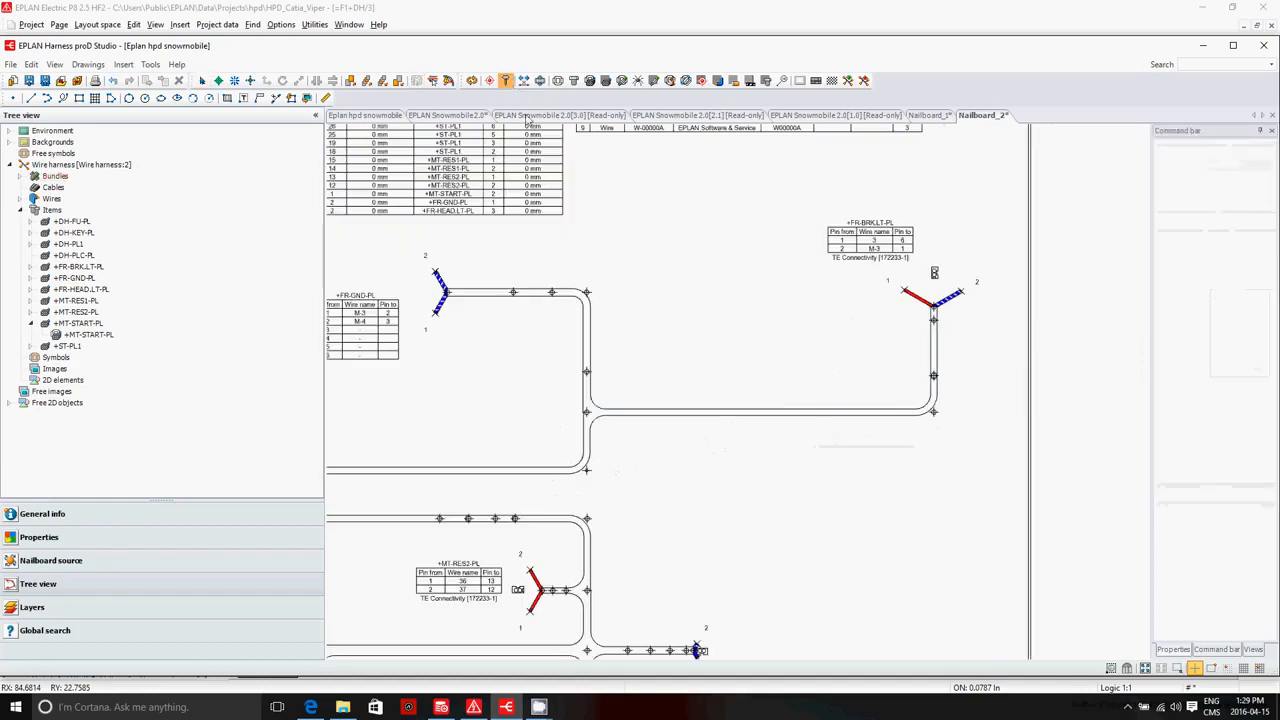
left_click(599, 421)
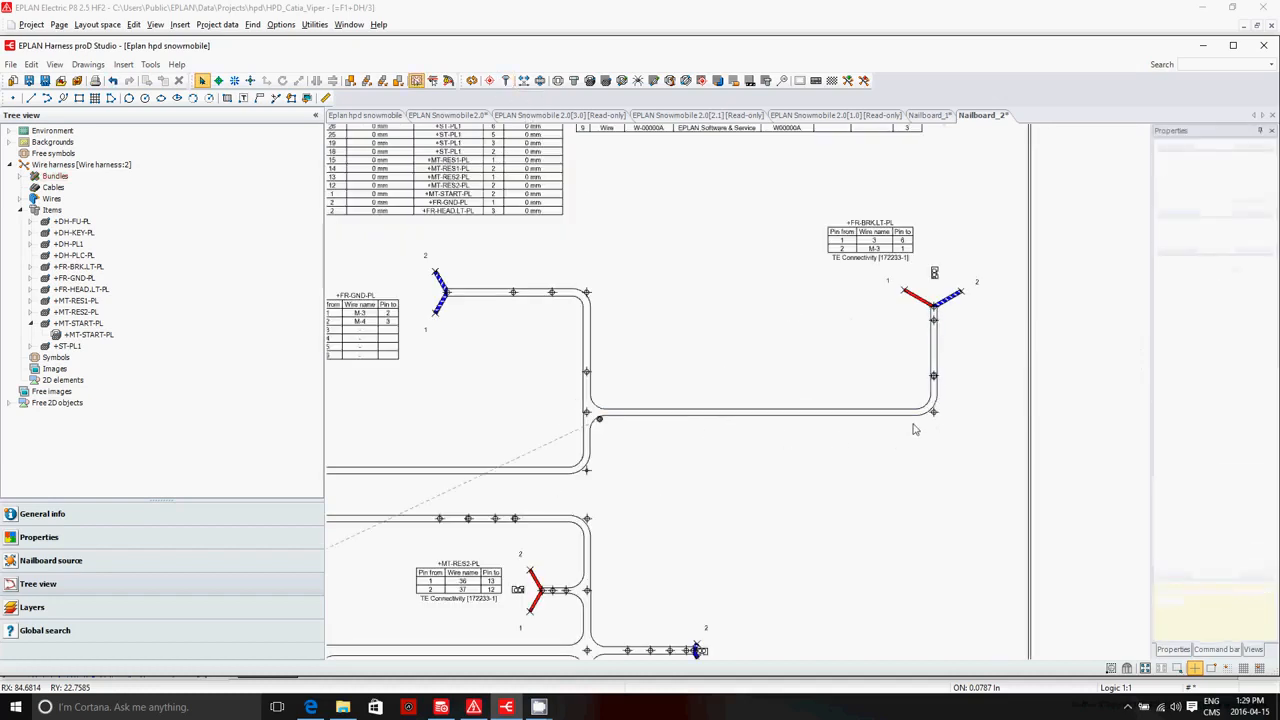
scroll(966, 356, "down", 5)
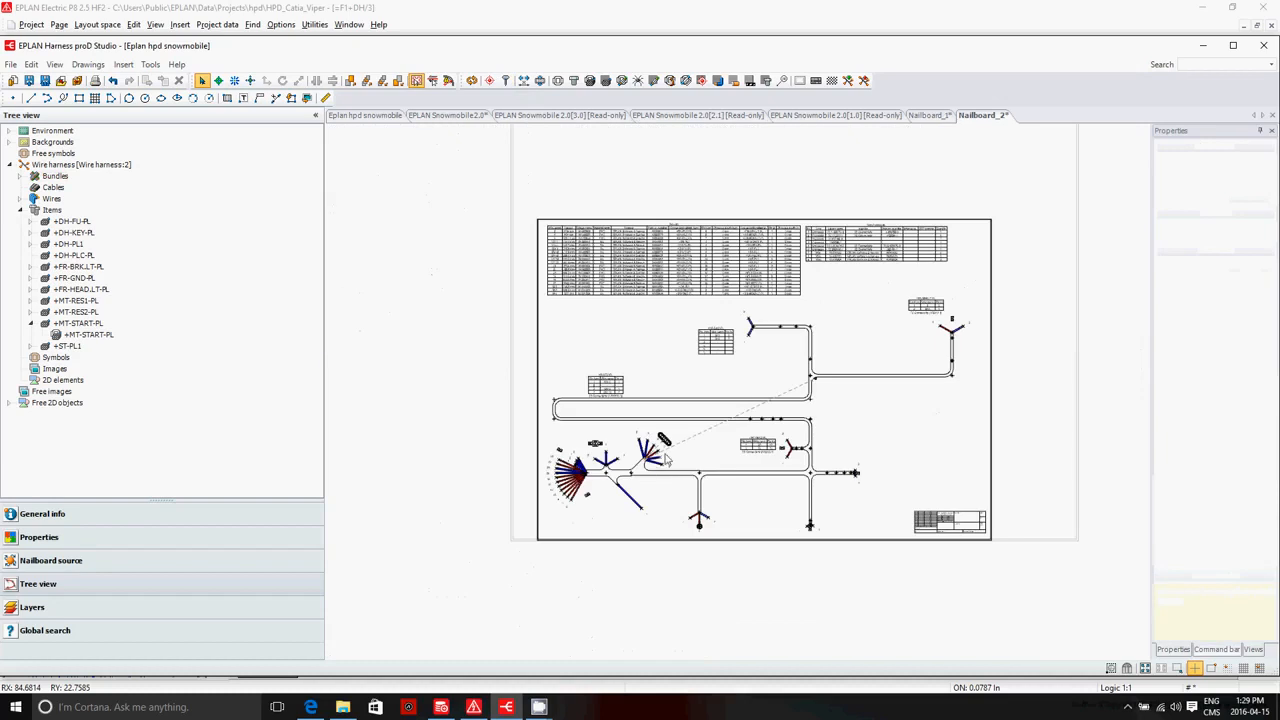
scroll(666, 460, "up", 2)
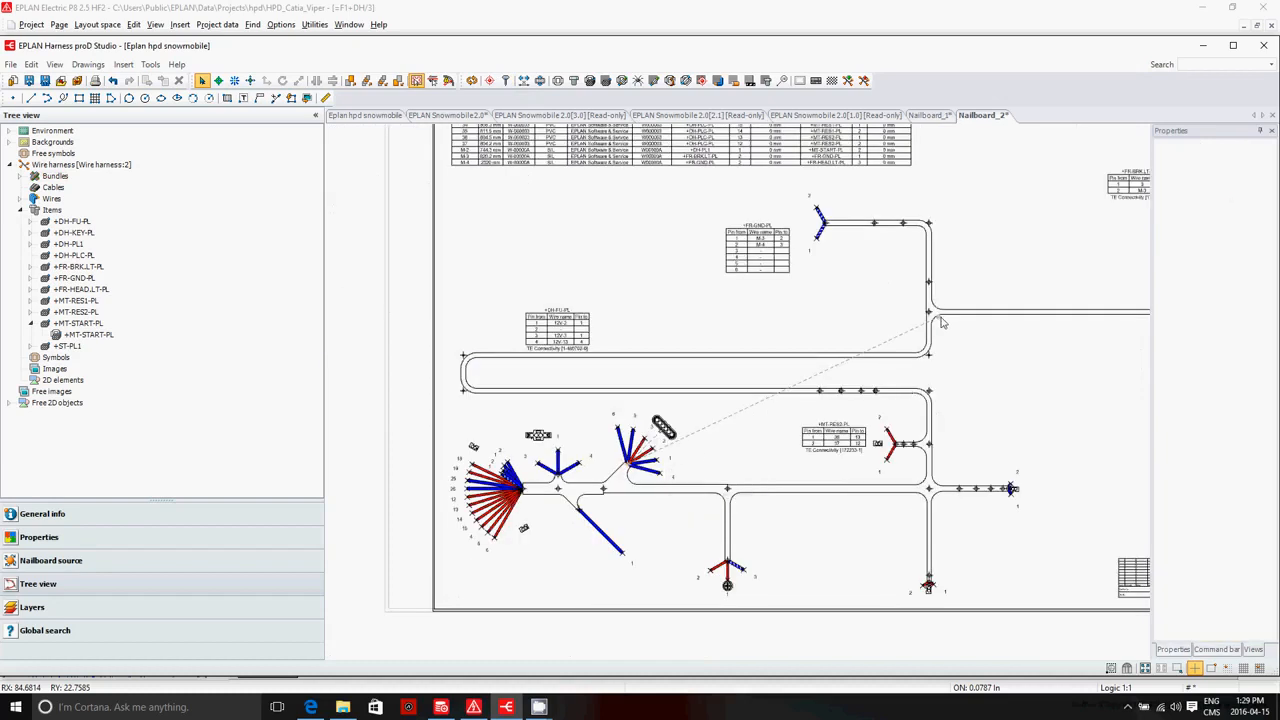
left_click_drag(939, 319, 633, 477)
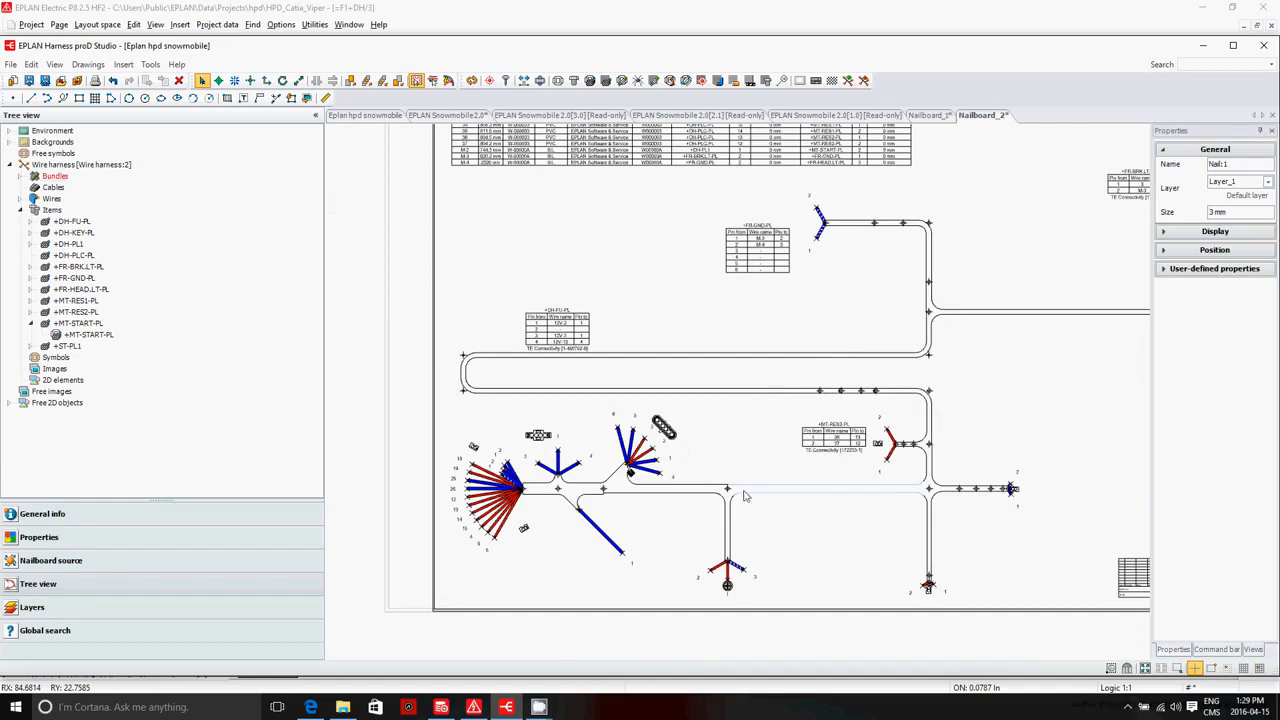
- Insert a nail at the inside of the right-hand bend on the long loop's lower run, above the +MT-RES2-PL branch
left_click(827, 398)
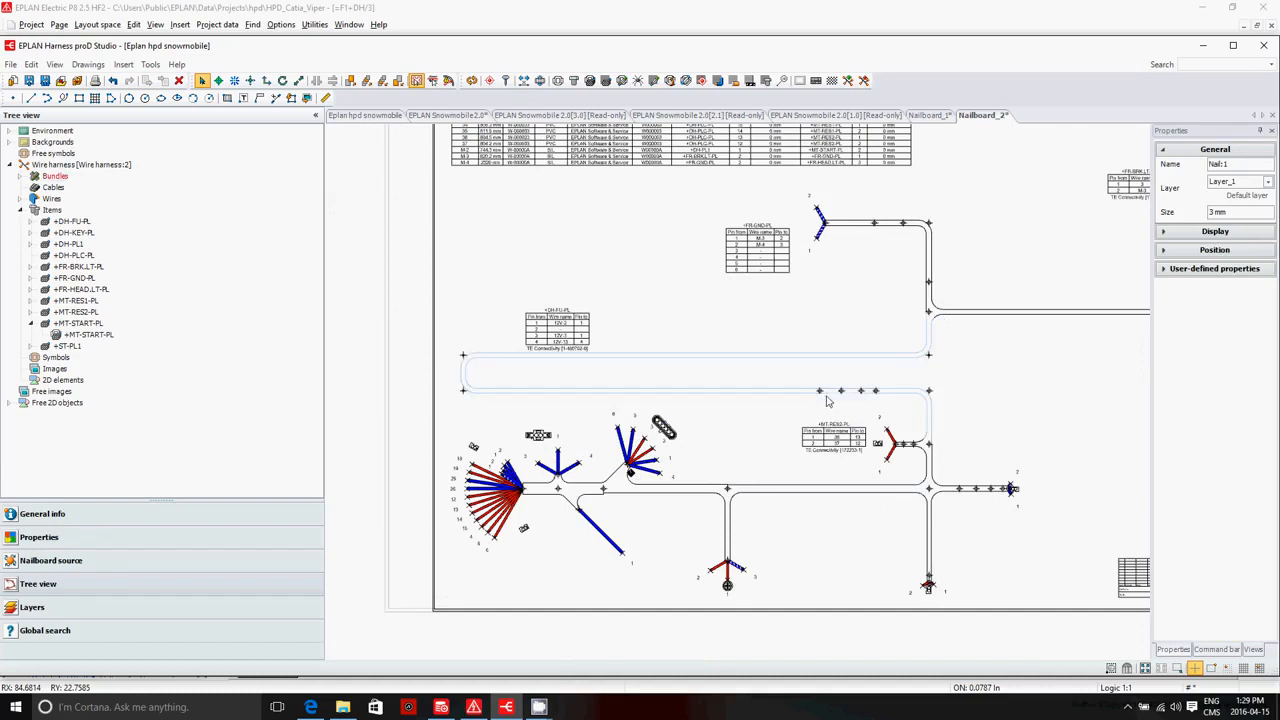
left_click(929, 391)
left_click(505, 80)
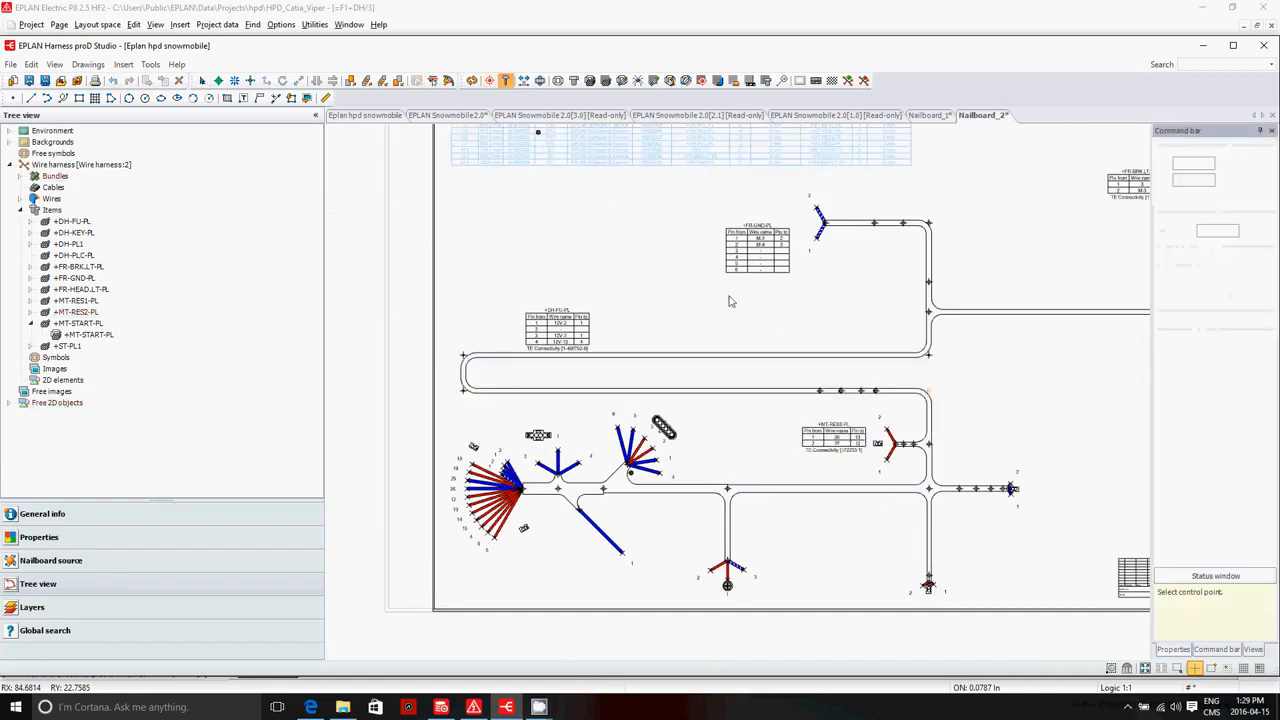
left_click(922, 400)
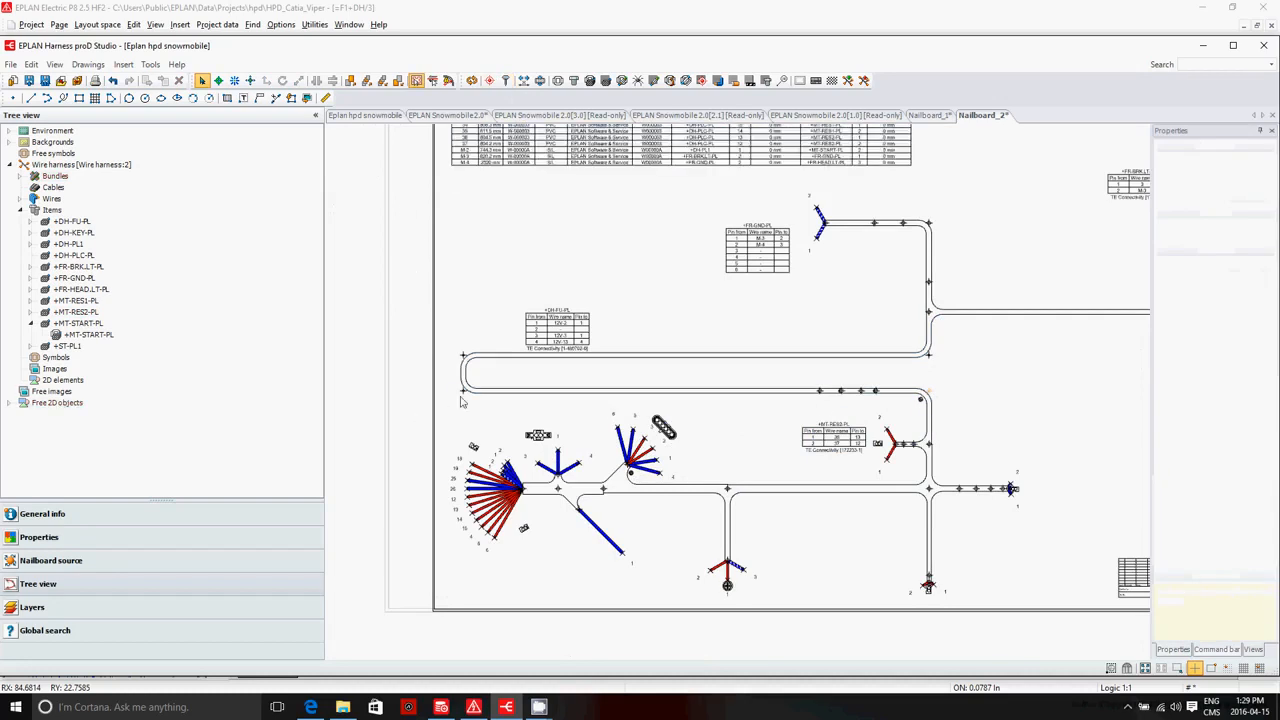
- Insert a nail at the lower-left bend of the long looped bundle
left_click(505, 80)
left_click(475, 394)
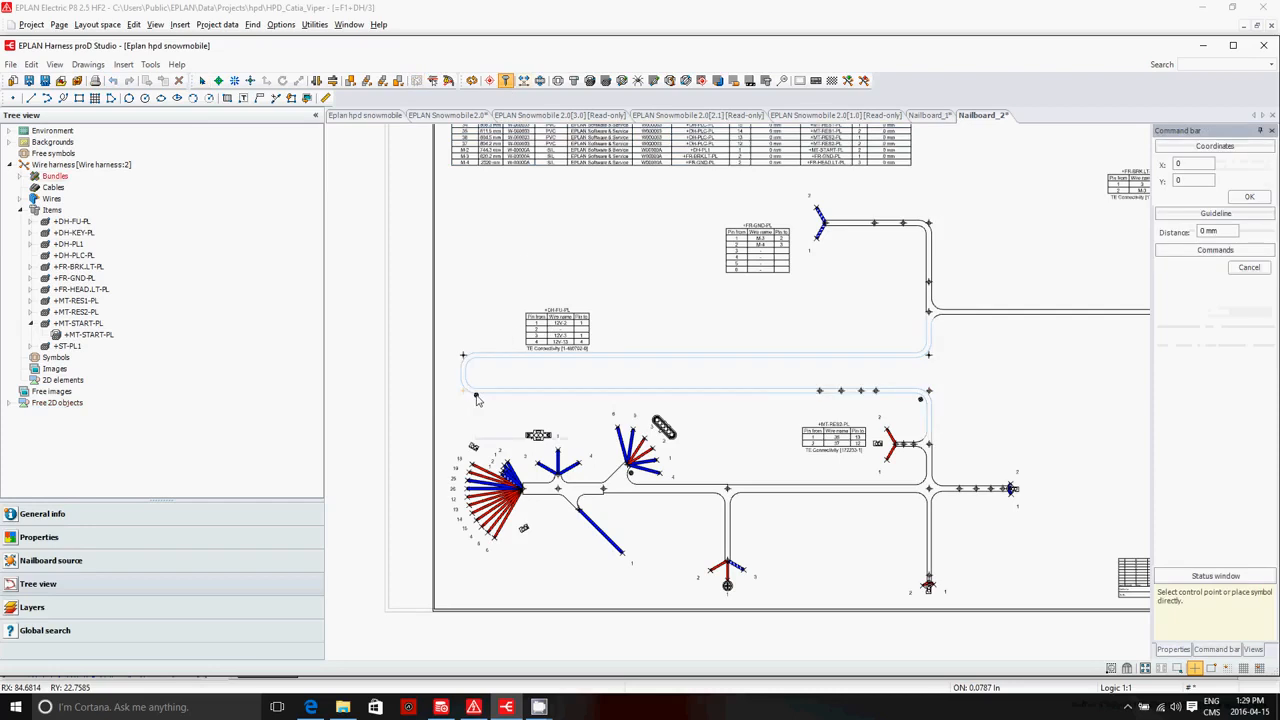
left_click(535, 437)
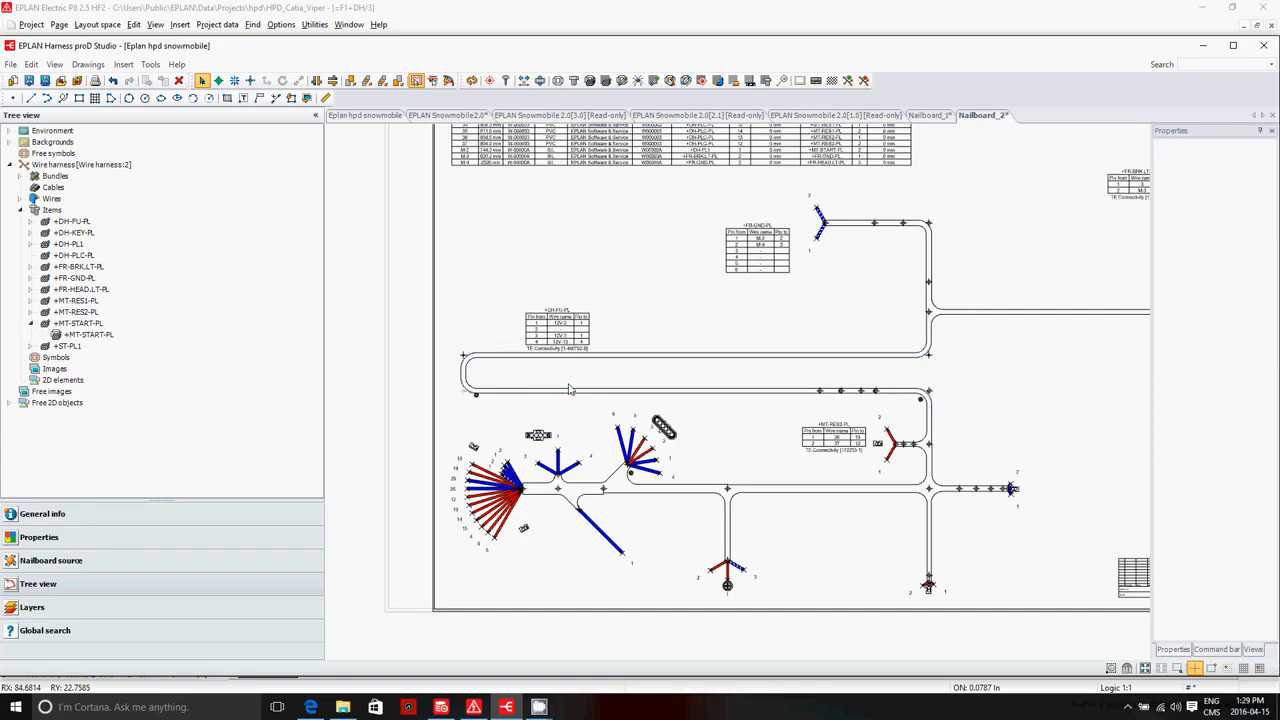
- Switch to the EPLAN Snowmobile 2.0 3D workspace
scroll(553, 261, "down", 2)
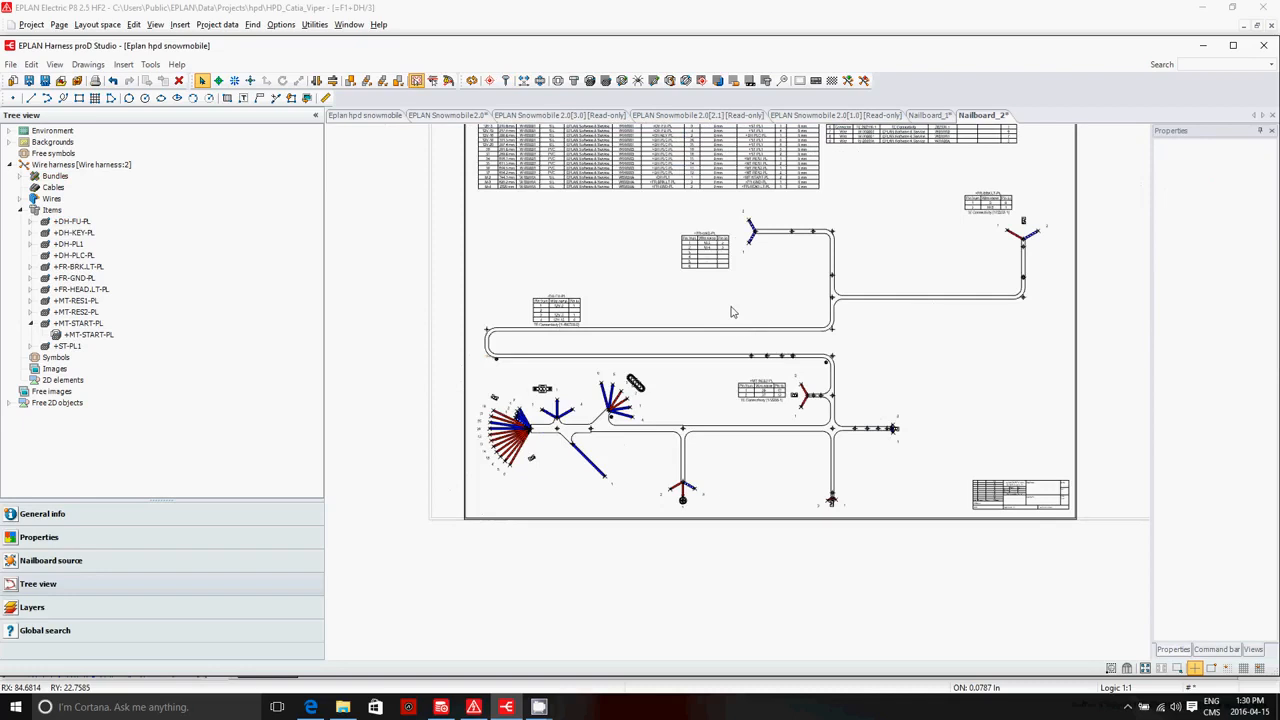
left_click(391, 115)
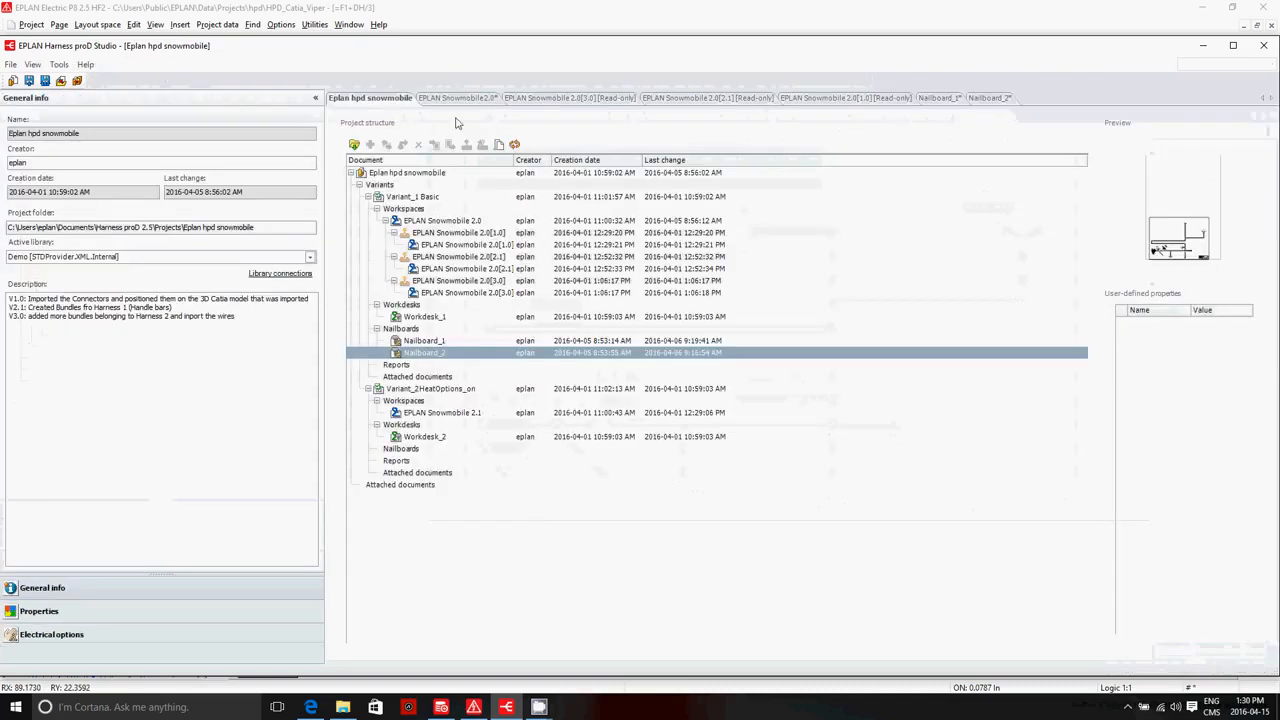
left_click(457, 97)
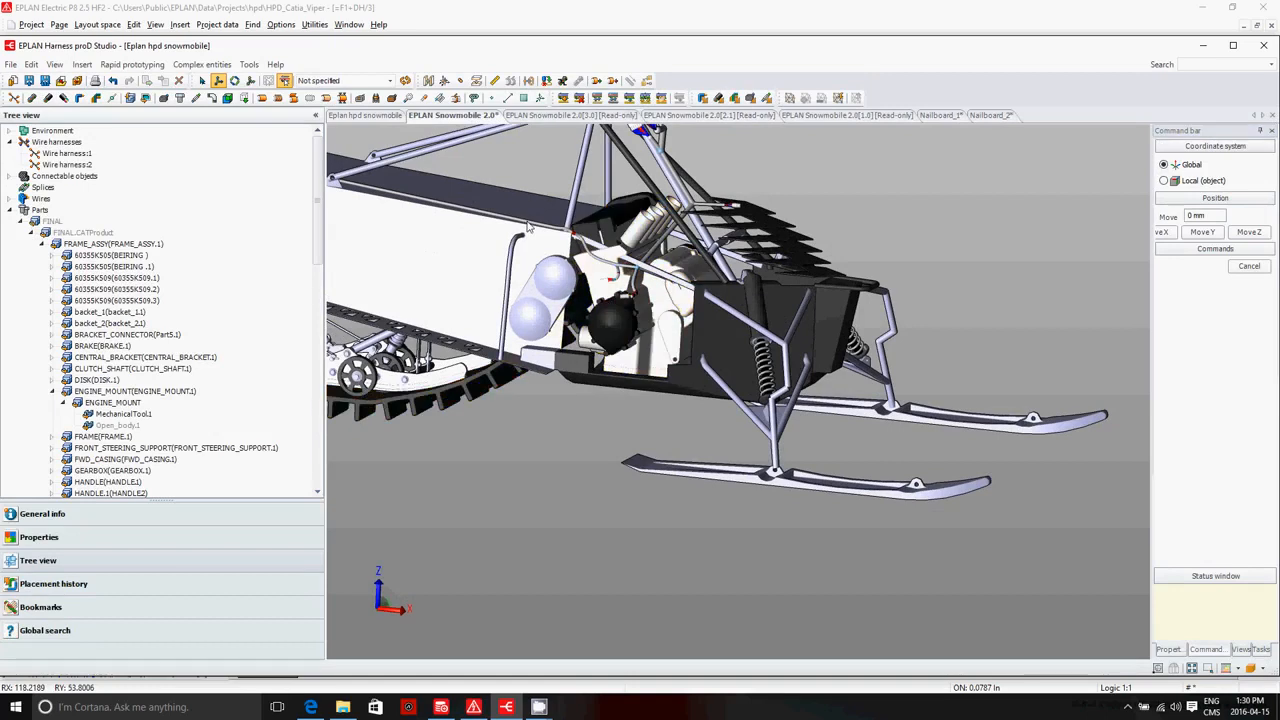
- Add Loom.000001 surface protection with 60 mm maximum diameter to the harness bundle running along the upper edge of the frame
left_click(278, 99)
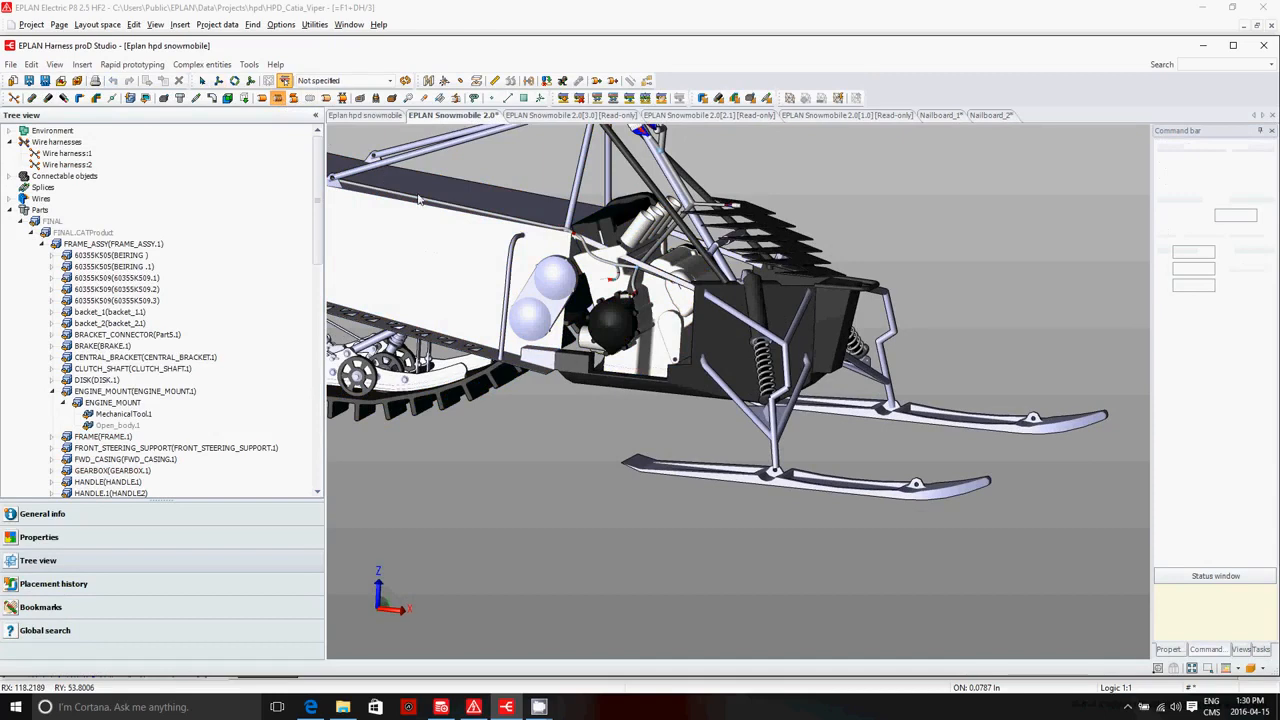
left_click(175, 76)
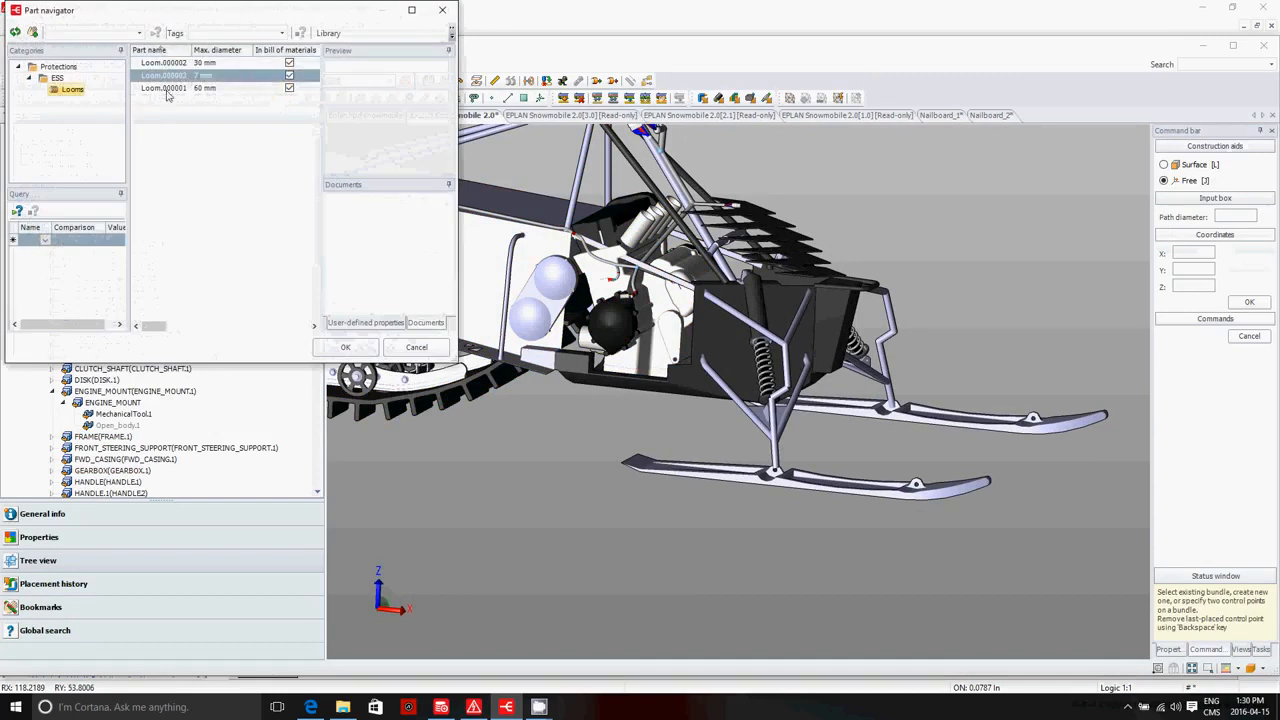
left_click(168, 88)
left_click(345, 347)
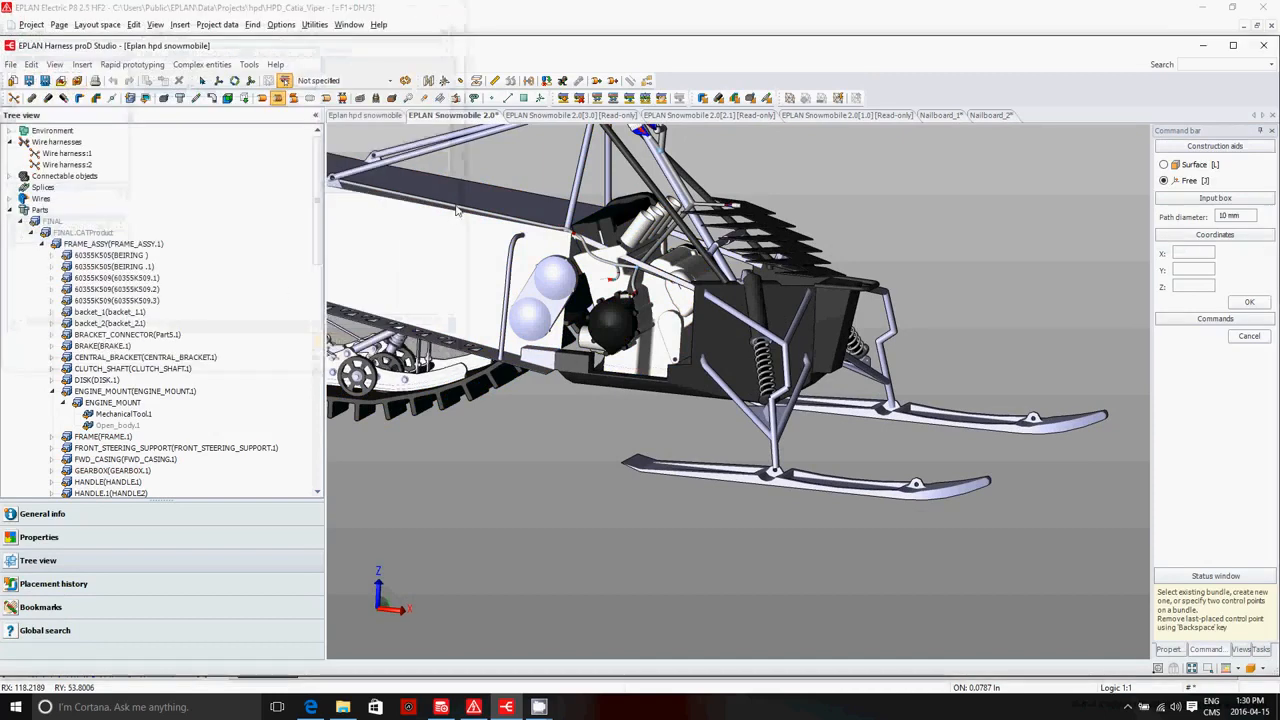
left_click(456, 211)
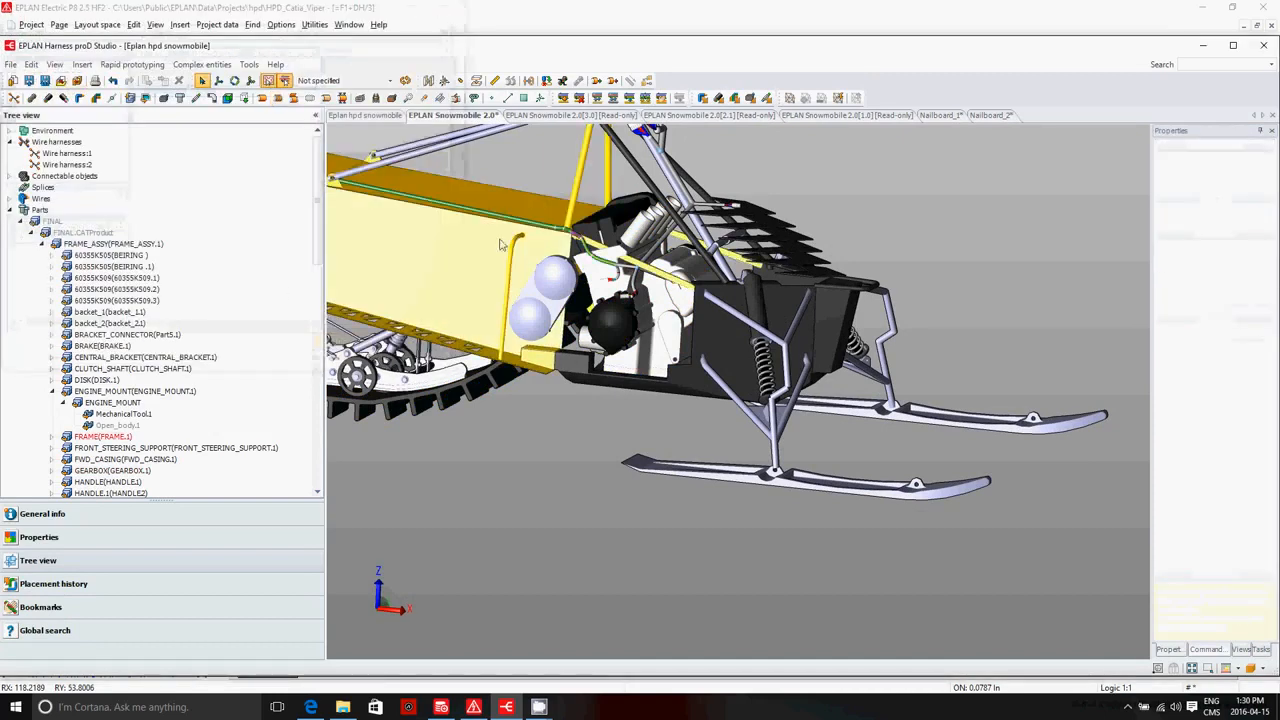
scroll(505, 235, "up", 3)
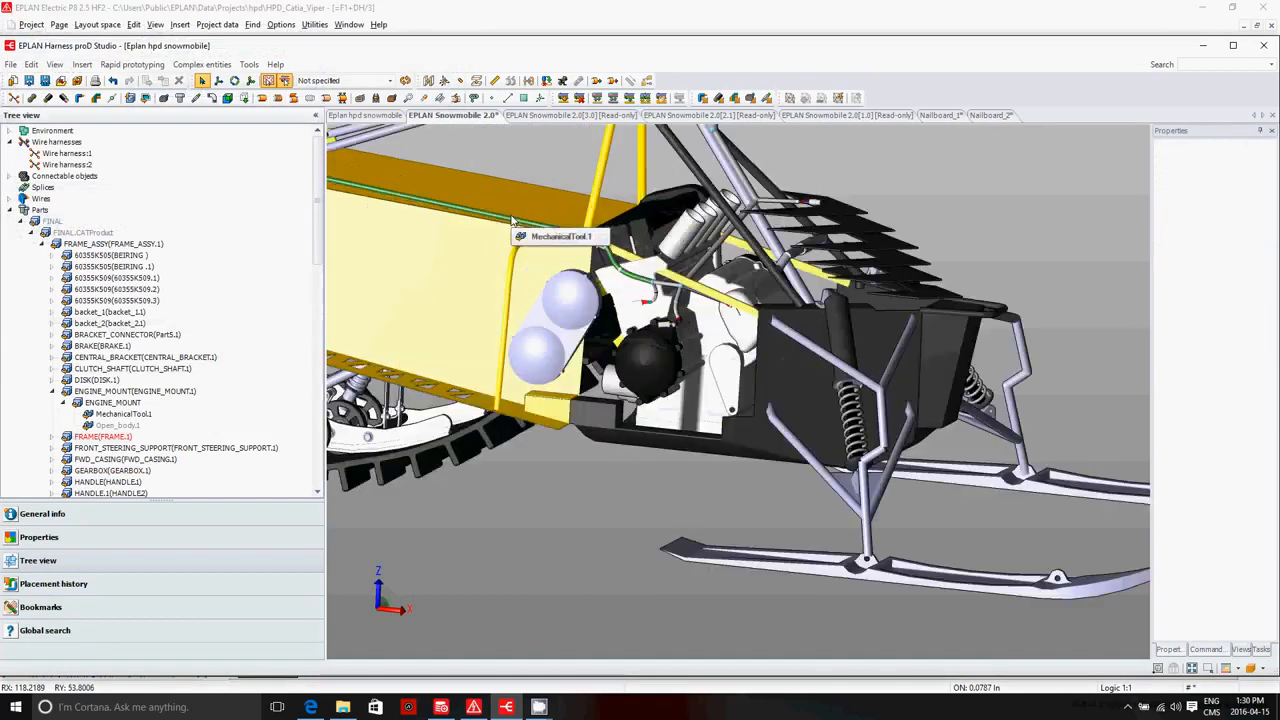
scroll(512, 220, "up", 2)
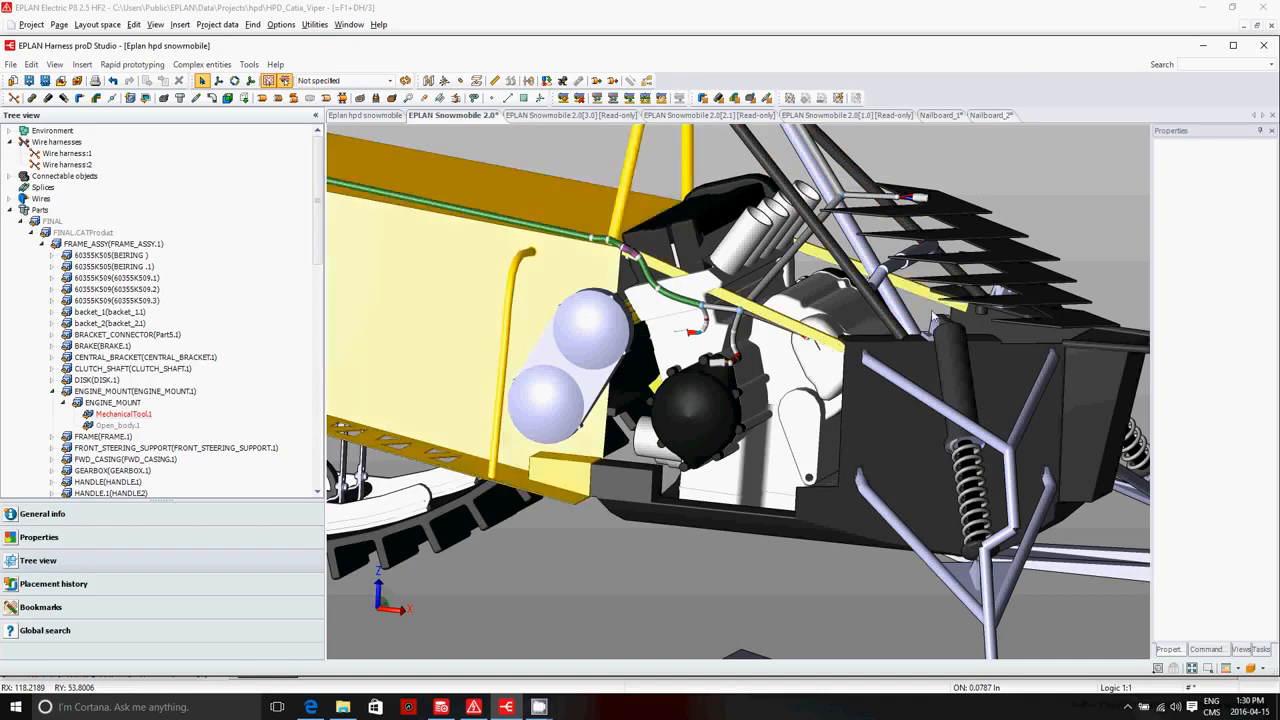
scroll(918, 312, "down", 5)
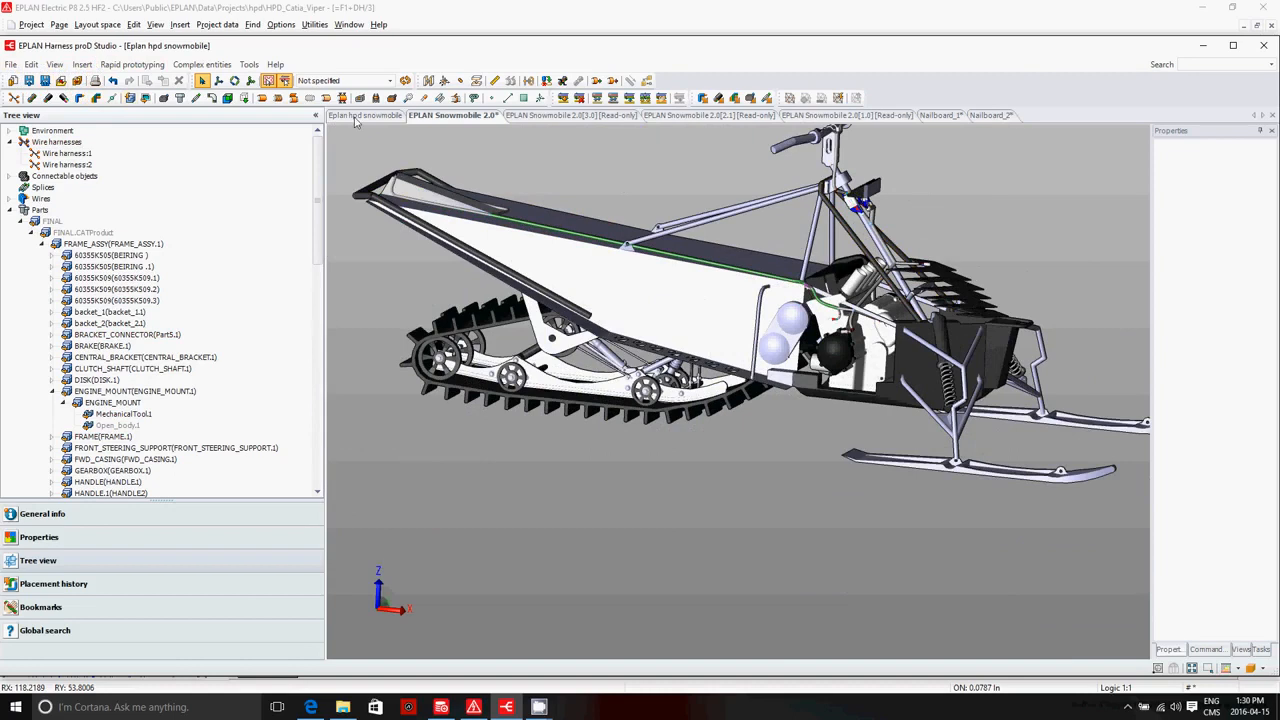
left_click(11, 65)
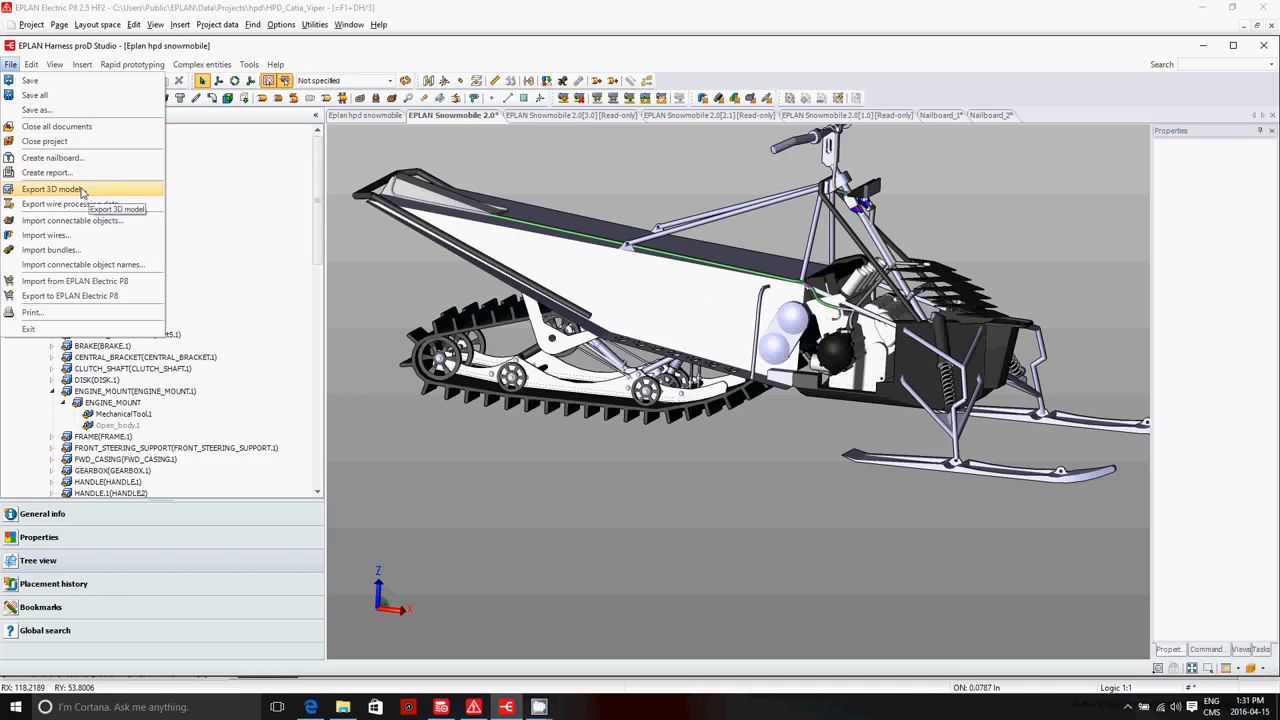
left_click(538, 707)
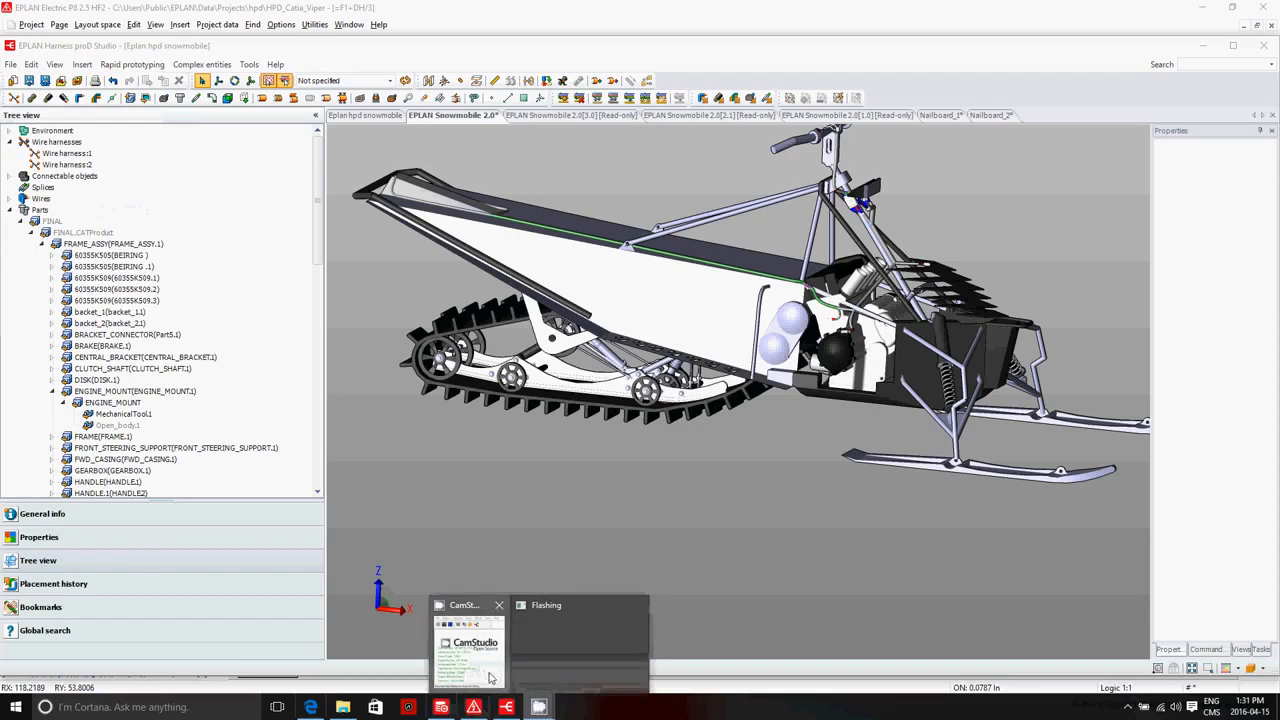